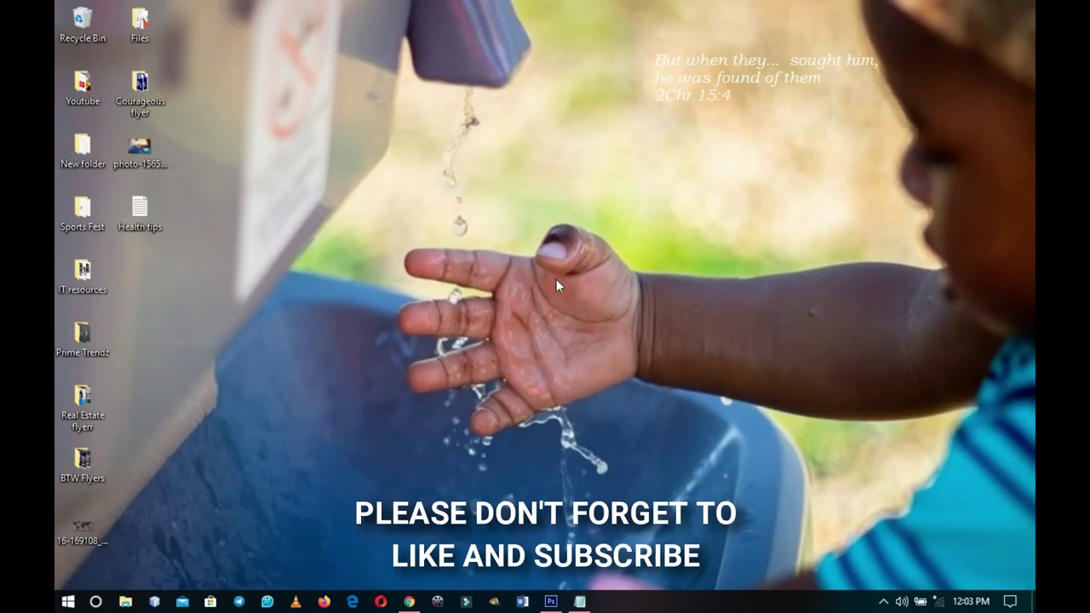
Switch to Photoshop and create a new 4 x 4 inch RGB document with a white background at 600 pixels/inch.
{"action": "left_click", "coordinate": [551, 601]}
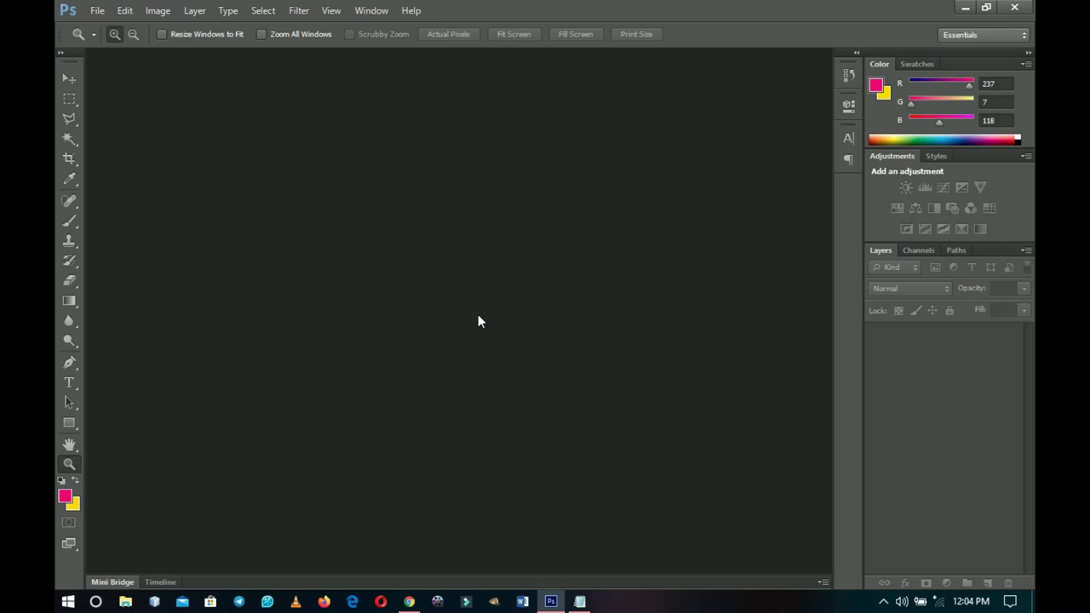
{"action": "key", "text": "ctrl+n"}
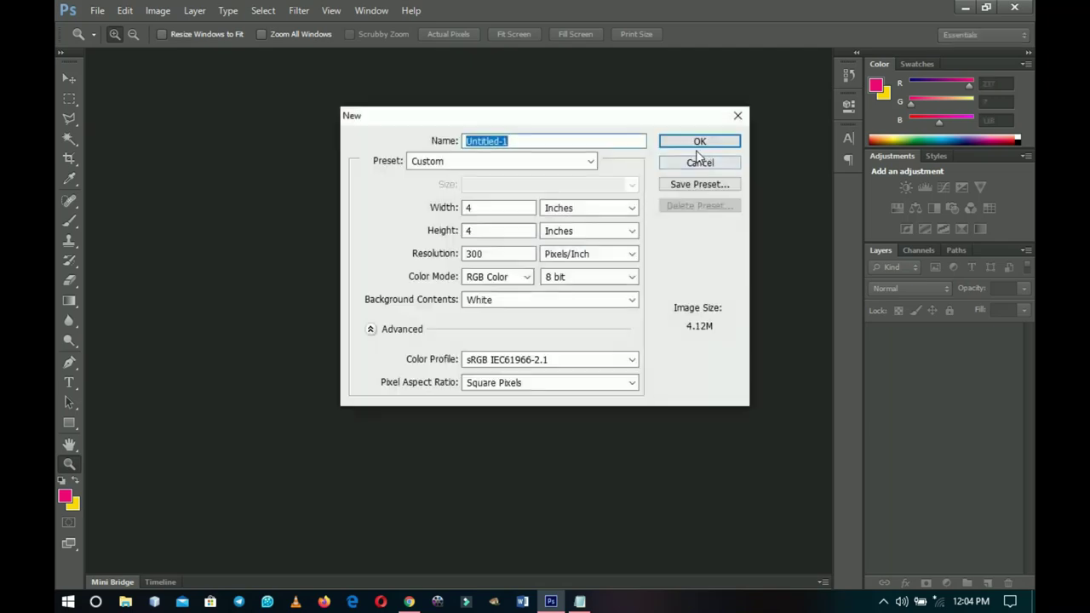
{"action": "left_click", "coordinate": [498, 253]}
{"action": "type", "text": "6"}
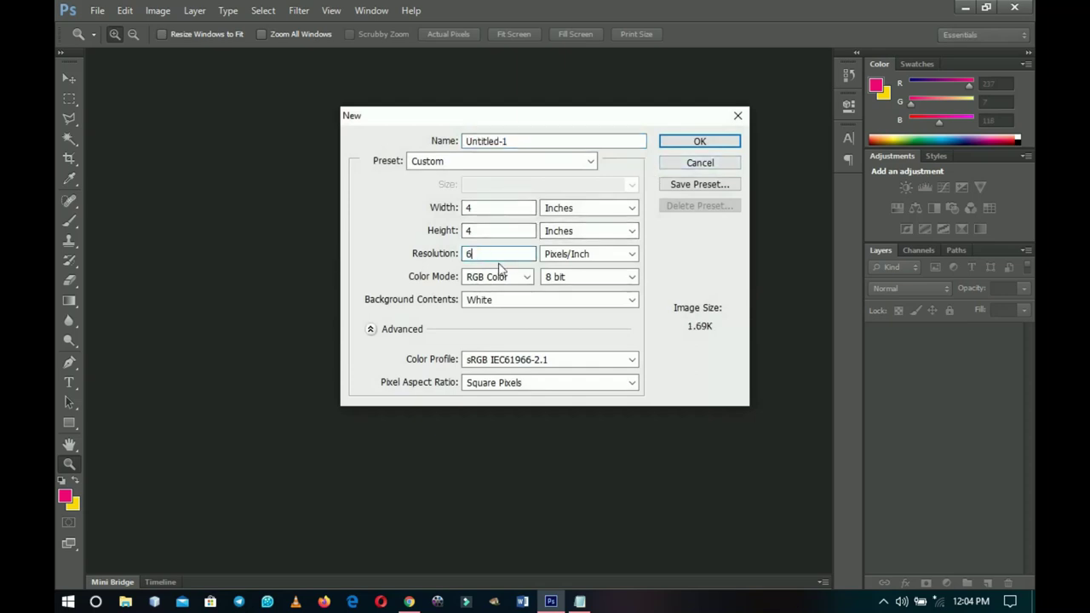
{"action": "type", "text": "000"}
{"action": "key", "text": "BackSpace"}
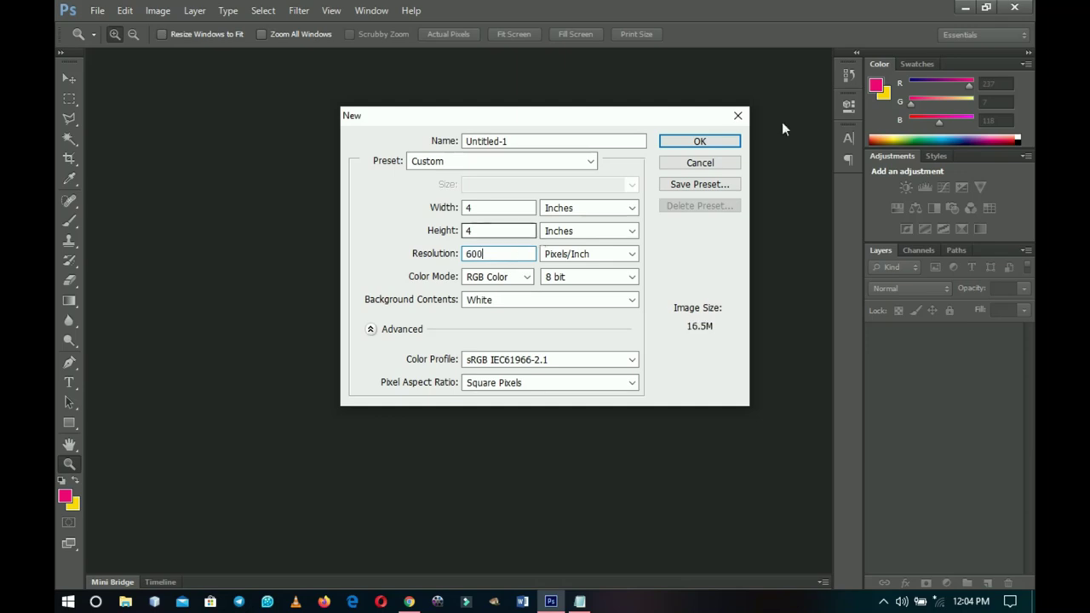
{"action": "left_click", "coordinate": [694, 142]}
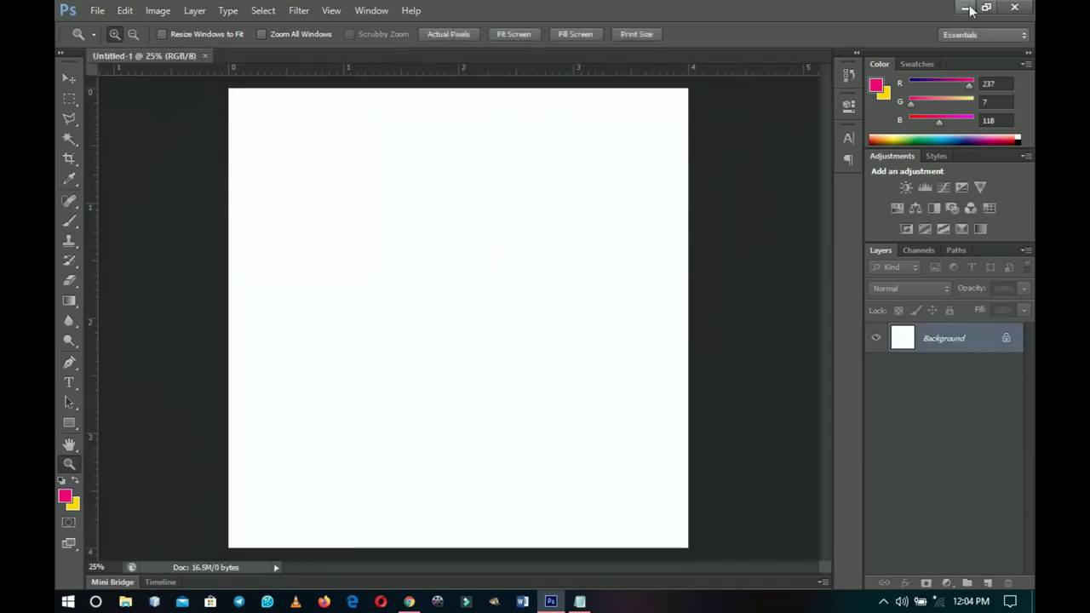
Place the world map image from the desktop into the document, scale it to about 4.8%, and rasterize its layer.
{"action": "left_click", "coordinate": [965, 8]}
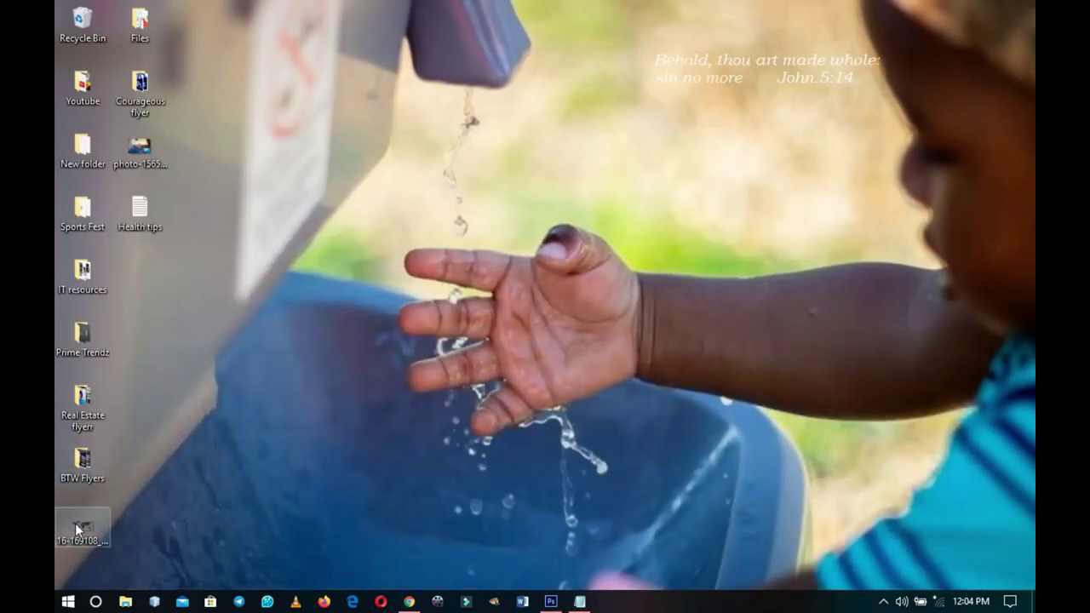
{"action": "left_click_drag", "start_coordinate": [75, 523], "coordinate": [522, 231]}
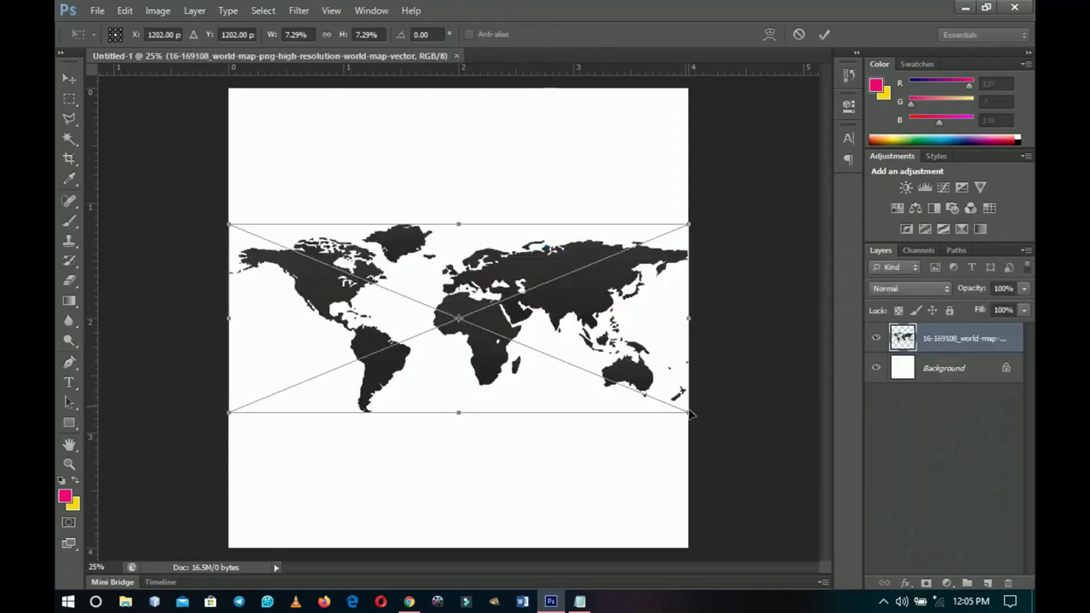
{"action": "left_click_drag", "start_coordinate": [691, 416], "coordinate": [614, 375]}
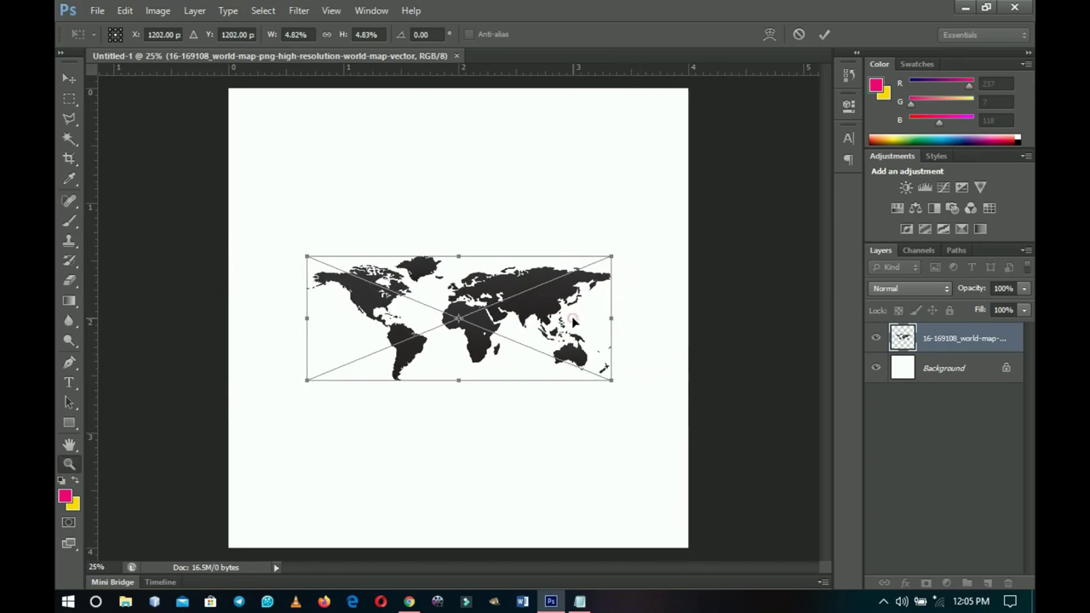
{"action": "right_click", "coordinate": [932, 339]}
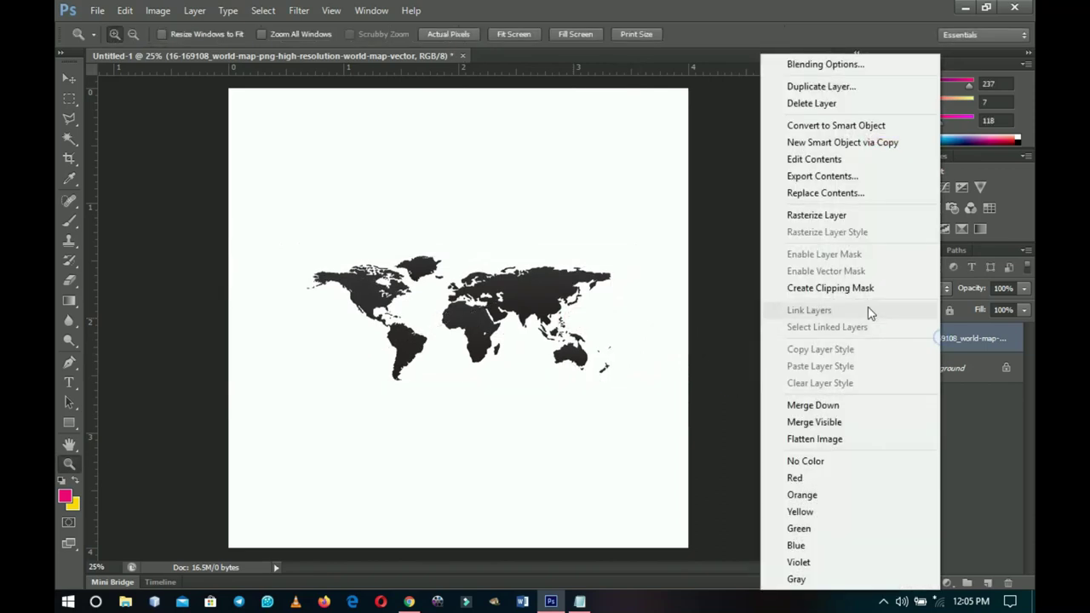
{"action": "left_click", "coordinate": [819, 216]}
Move the world map straight up to the upper part of the canvas, keeping it horizontally centred.
{"action": "key", "text": "v"}
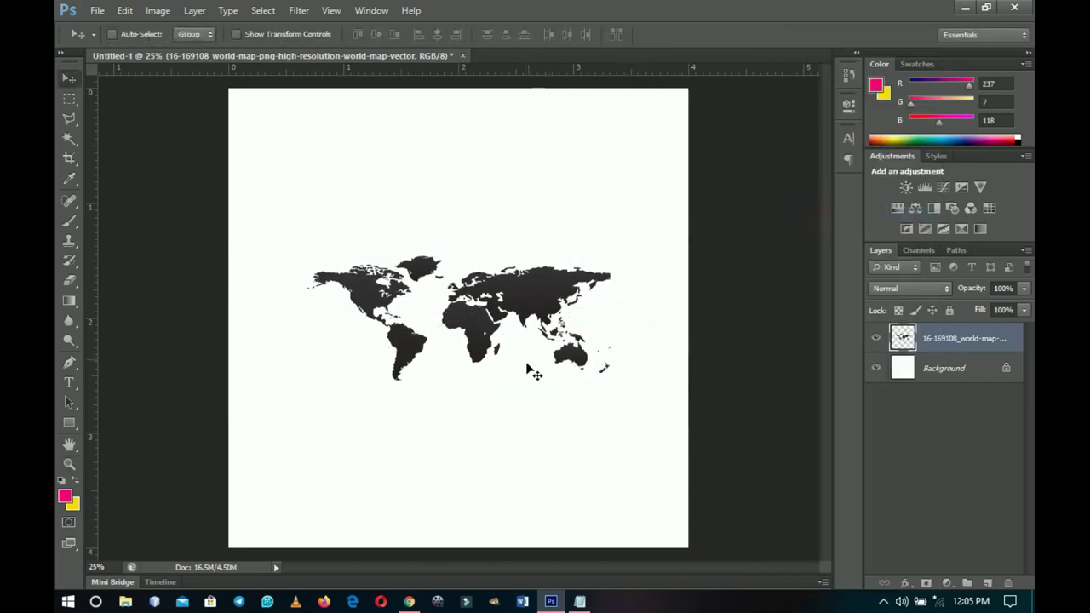
{"action": "left_click_drag", "start_coordinate": [524, 357], "coordinate": [516, 220]}
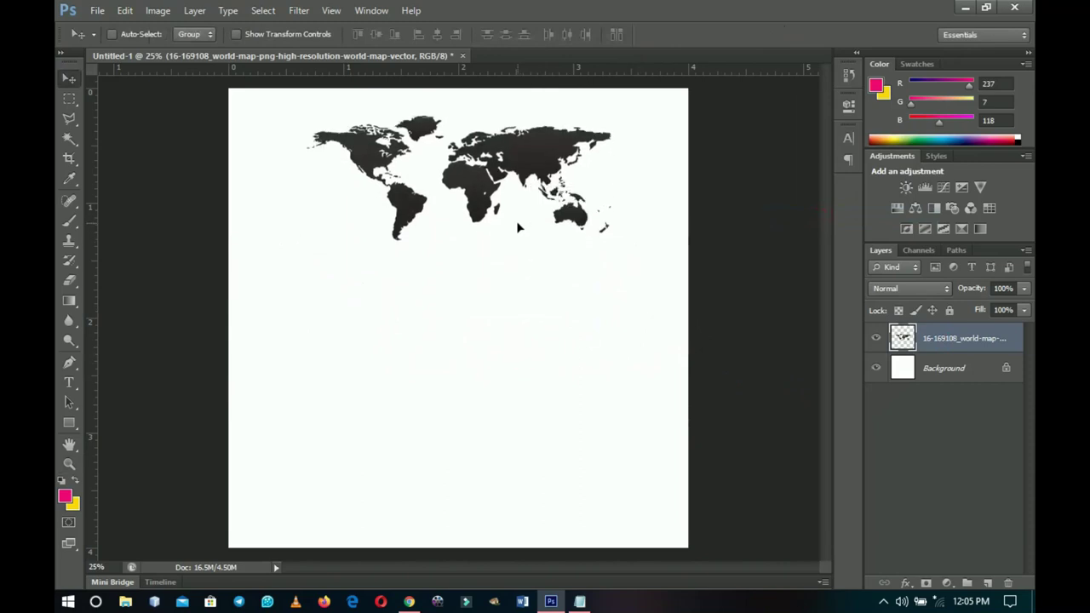
{"action": "key", "text": "ctrl+a"}
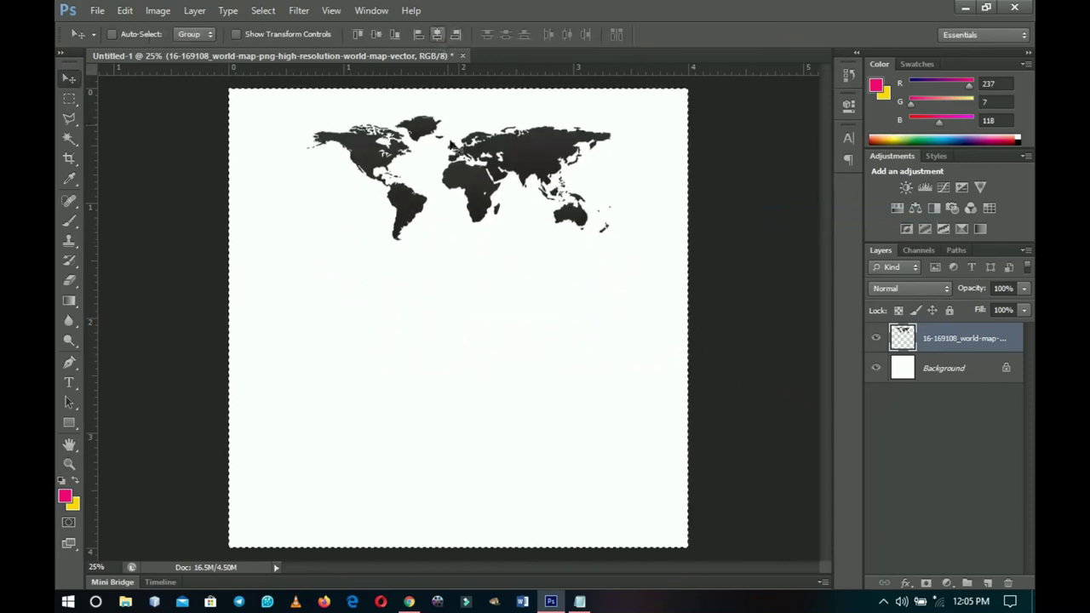
{"action": "key", "text": "ctrl+d"}
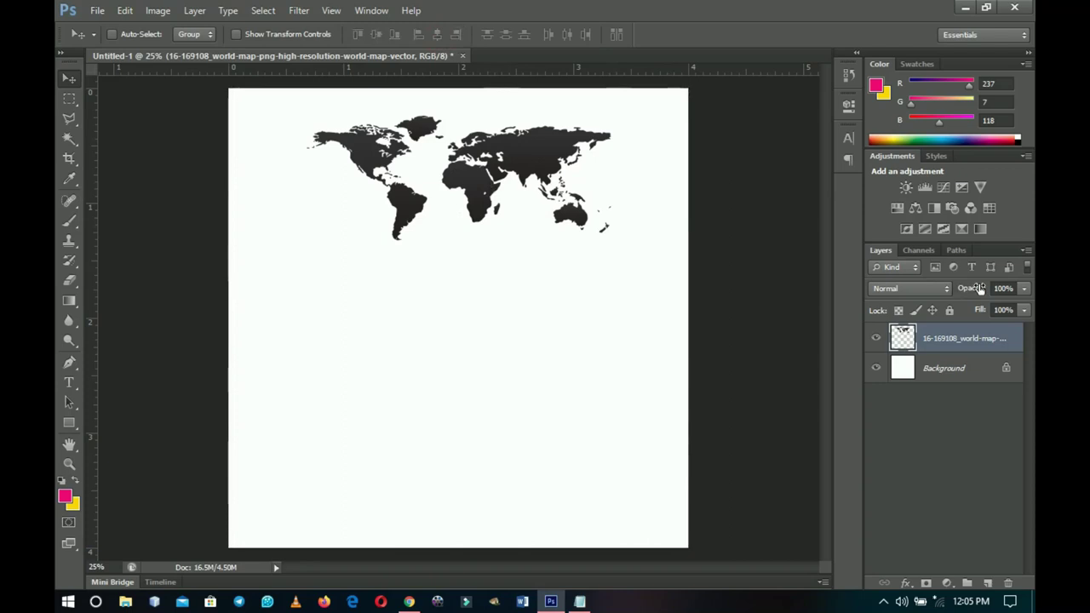
Set the world map layer's opacity to 30% and enlarge the map slightly about its centre.
{"action": "left_click_drag", "start_coordinate": [986, 289], "coordinate": [924, 292]}
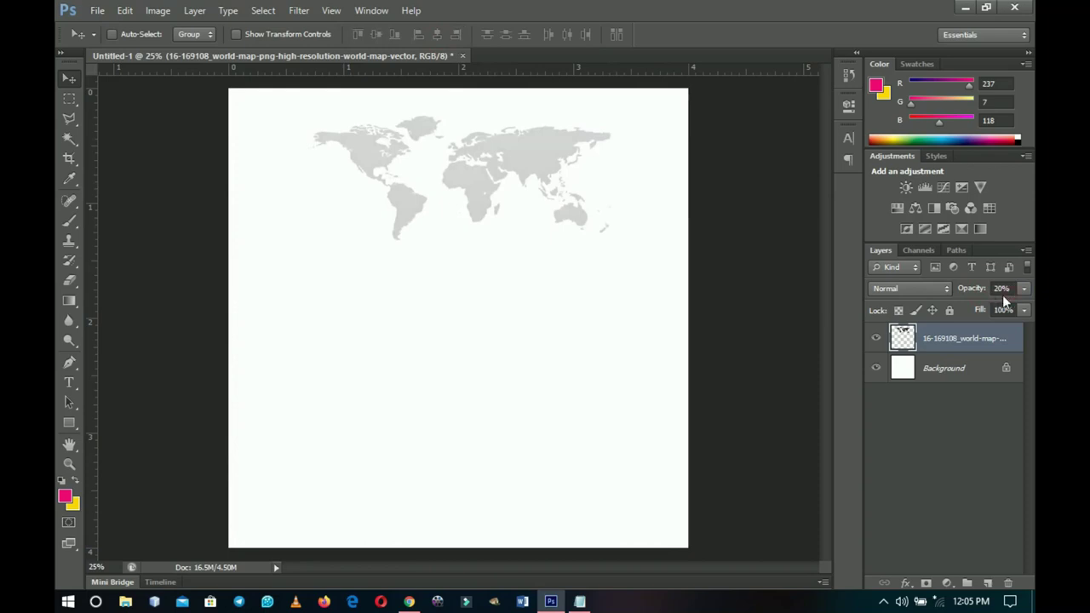
{"action": "type", "text": "30"}
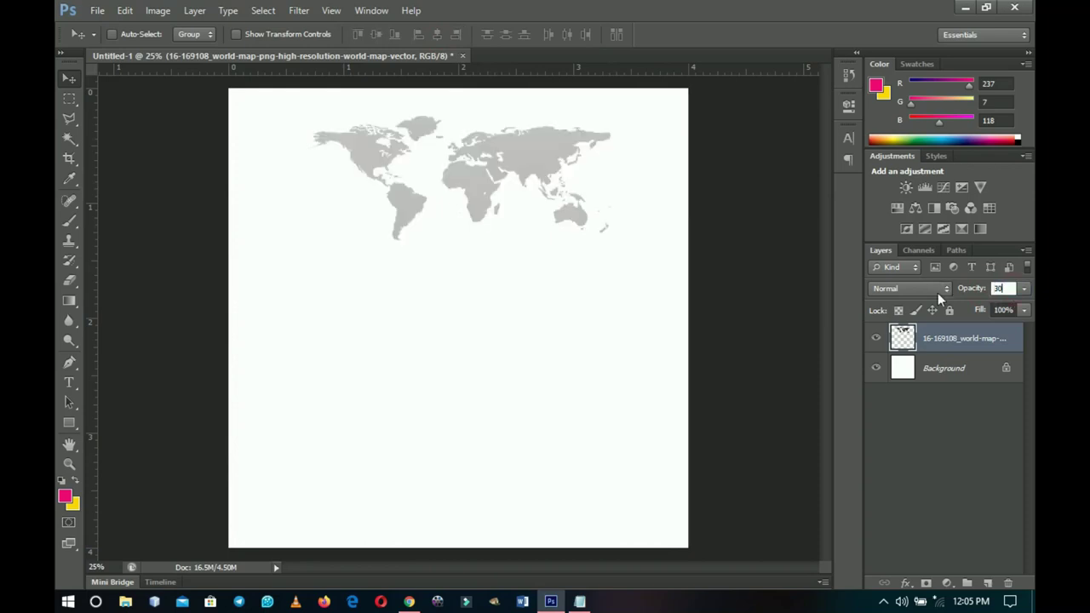
{"action": "key", "text": "Return"}
{"action": "key", "text": "ctrl+t"}
{"action": "left_click_drag", "start_coordinate": [613, 245], "coordinate": [628, 247]}
{"action": "key", "text": "Return"}
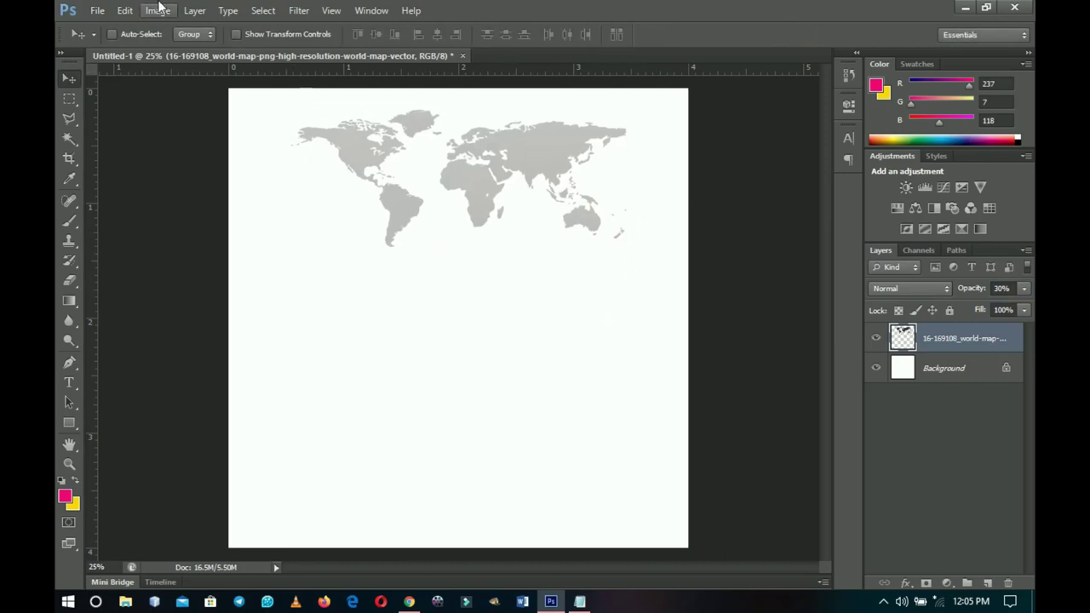
Add two vertical guides to the canvas, one at 5% and one at 95%.
{"action": "left_click", "coordinate": [326, 16]}
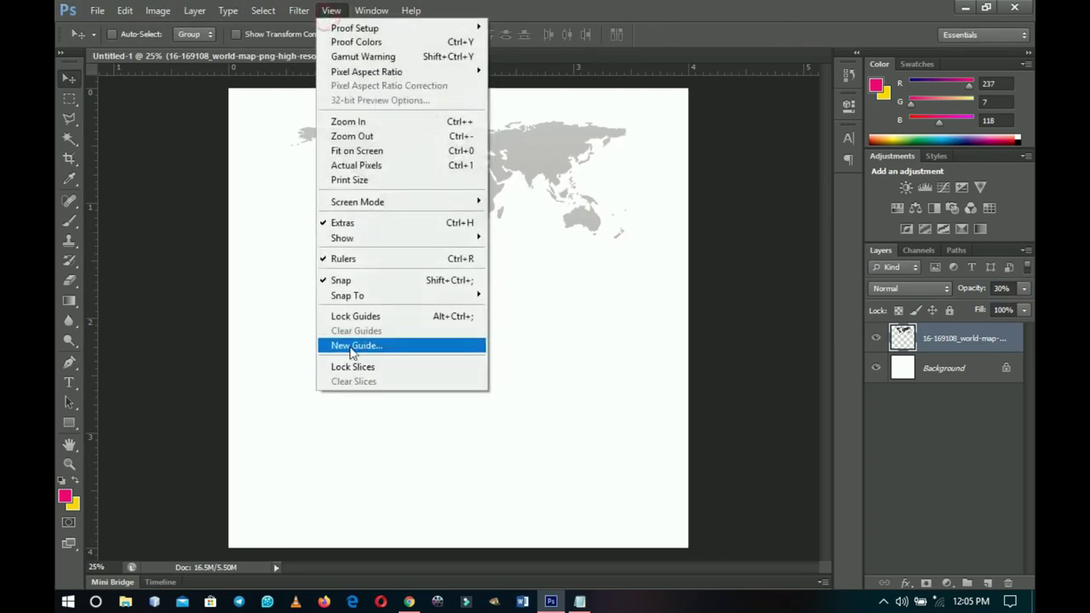
{"action": "left_click", "coordinate": [354, 340]}
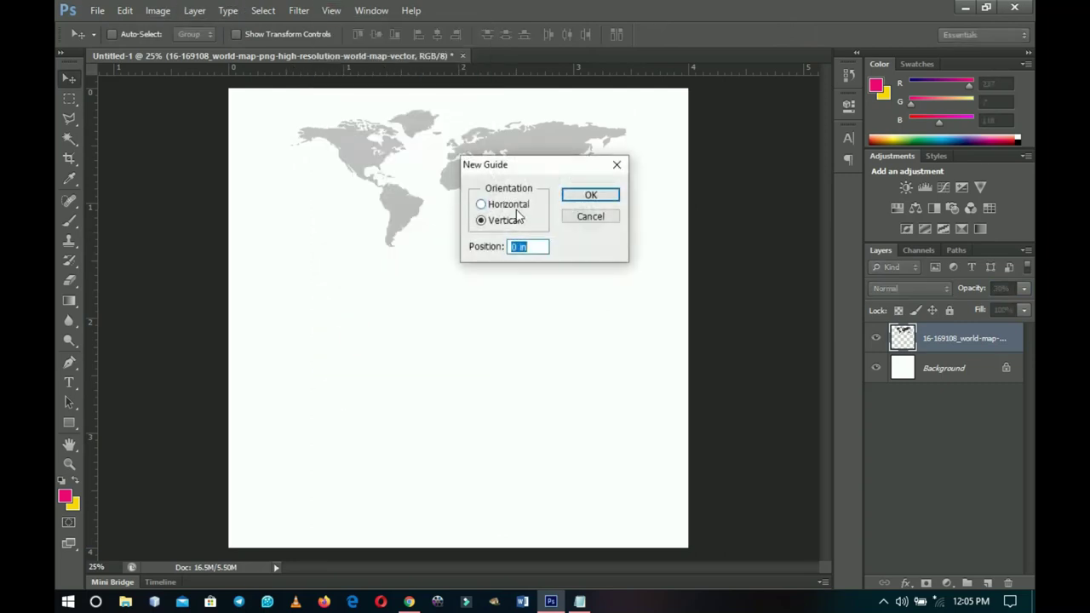
{"action": "type", "text": "5"}
{"action": "key", "text": "Return"}
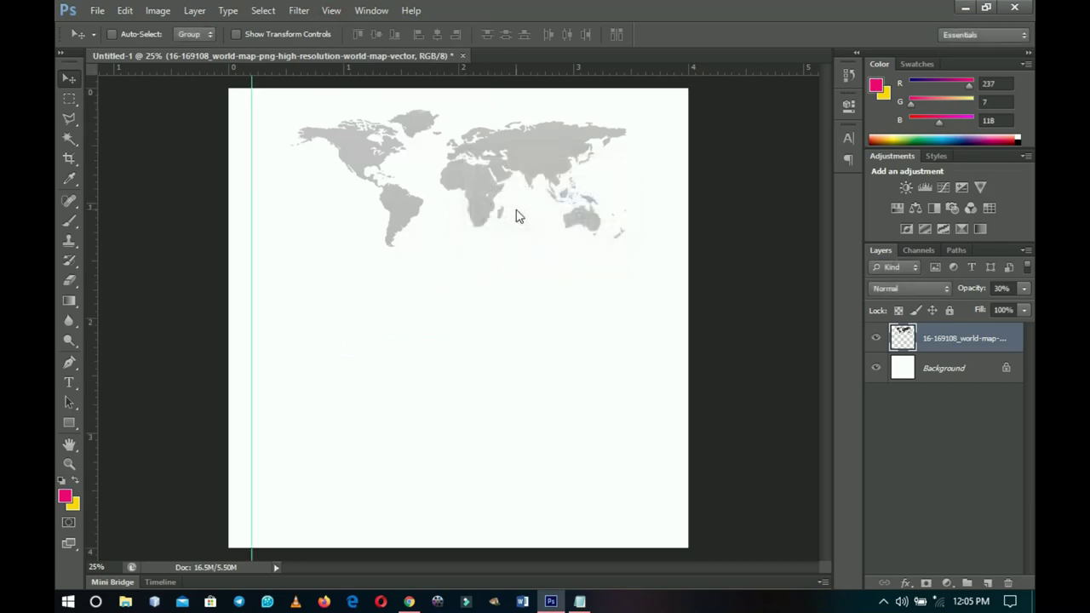
{"action": "left_click", "coordinate": [331, 10]}
{"action": "left_click", "coordinate": [354, 345]}
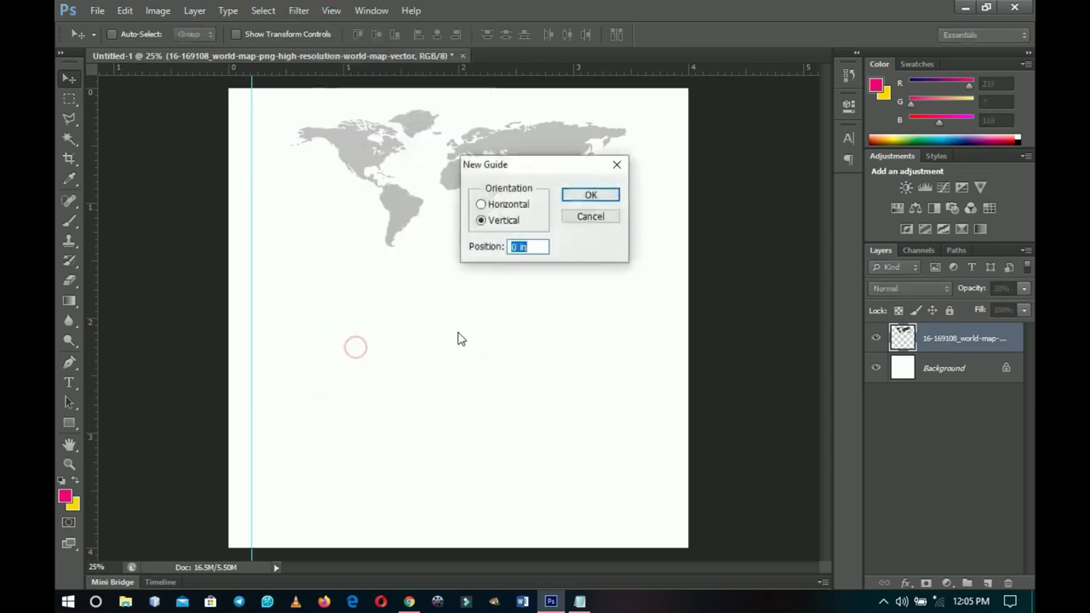
{"action": "type", "text": "95%"}
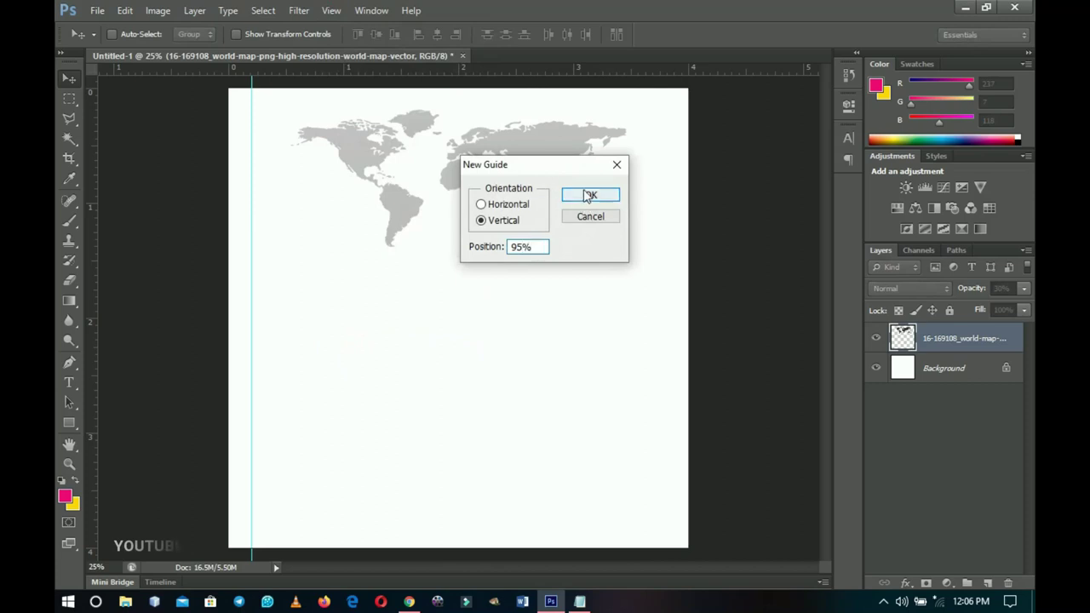
{"action": "left_click", "coordinate": [584, 197]}
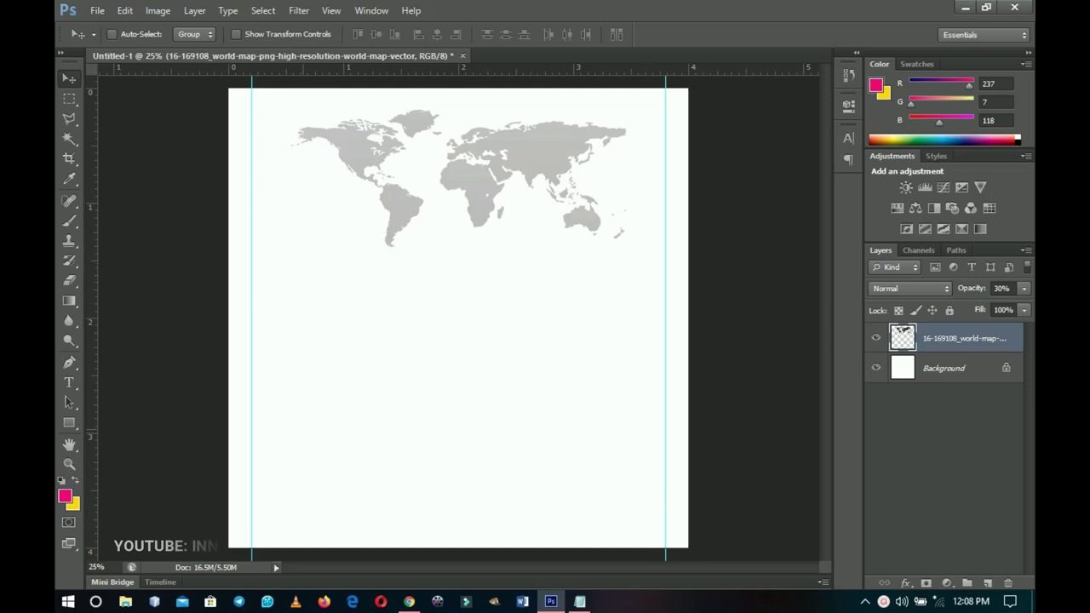
Add a horizontal guide at 33.3% of the canvas height.
{"action": "left_click", "coordinate": [331, 12]}
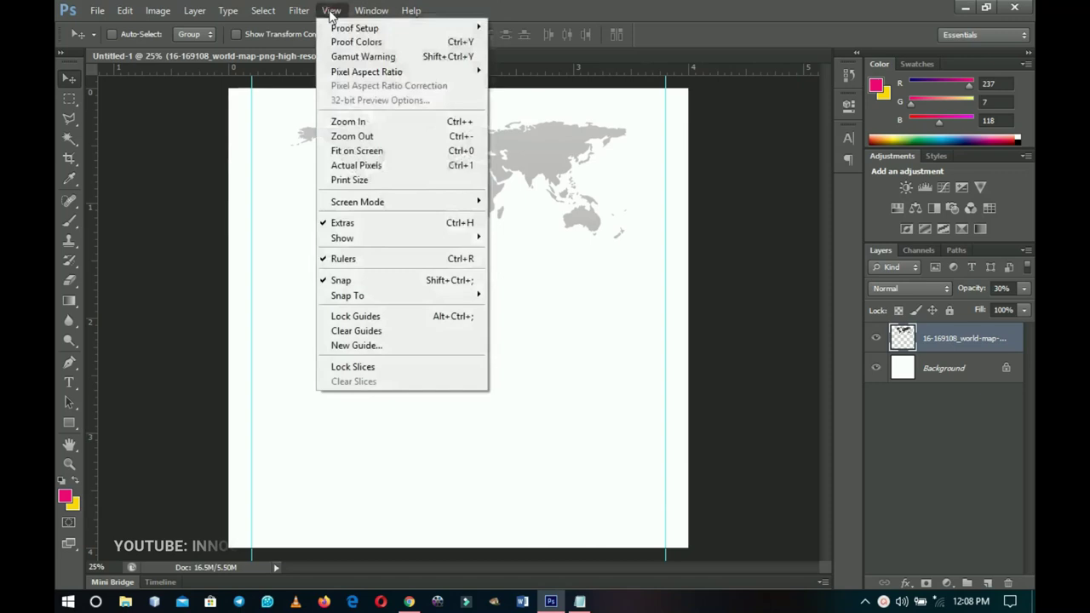
{"action": "left_click", "coordinate": [380, 347]}
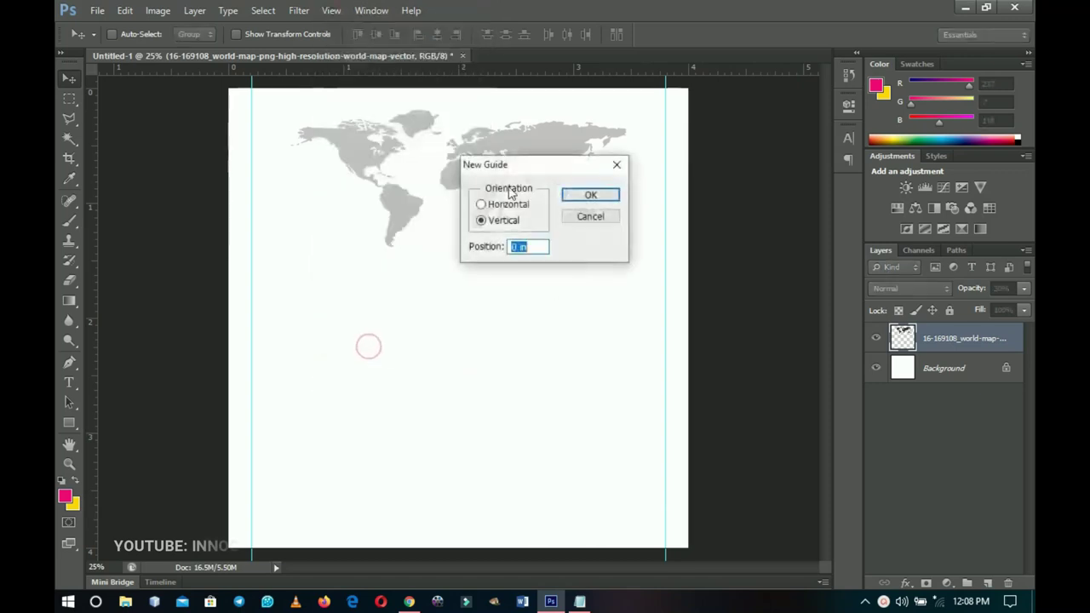
{"action": "left_click", "coordinate": [490, 205]}
{"action": "left_click", "coordinate": [519, 246]}
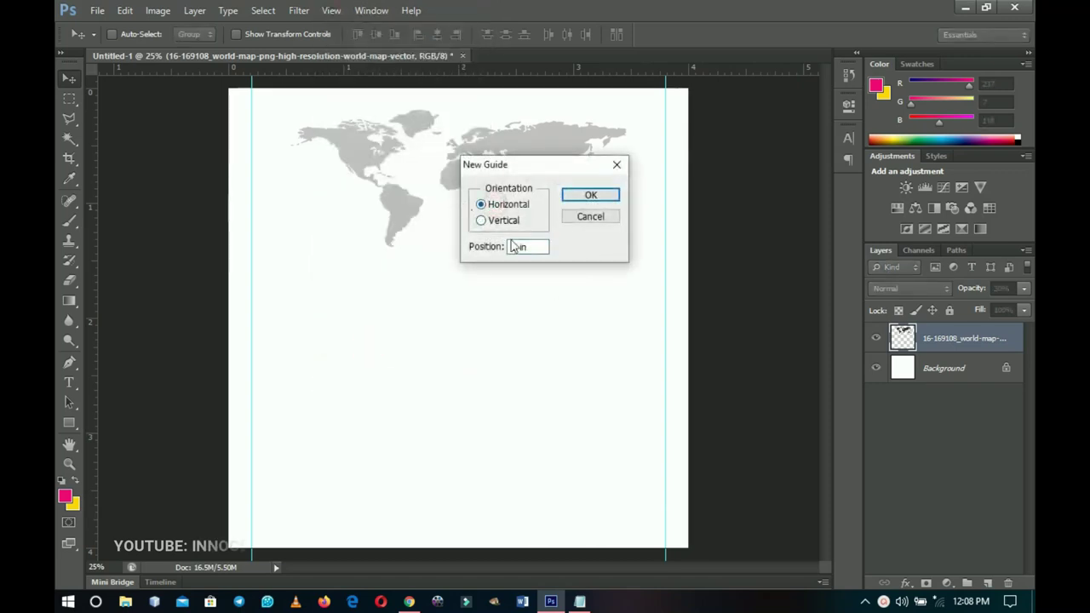
{"action": "left_click_drag", "start_coordinate": [530, 246], "coordinate": [428, 244]}
{"action": "type", "text": "33.3"}
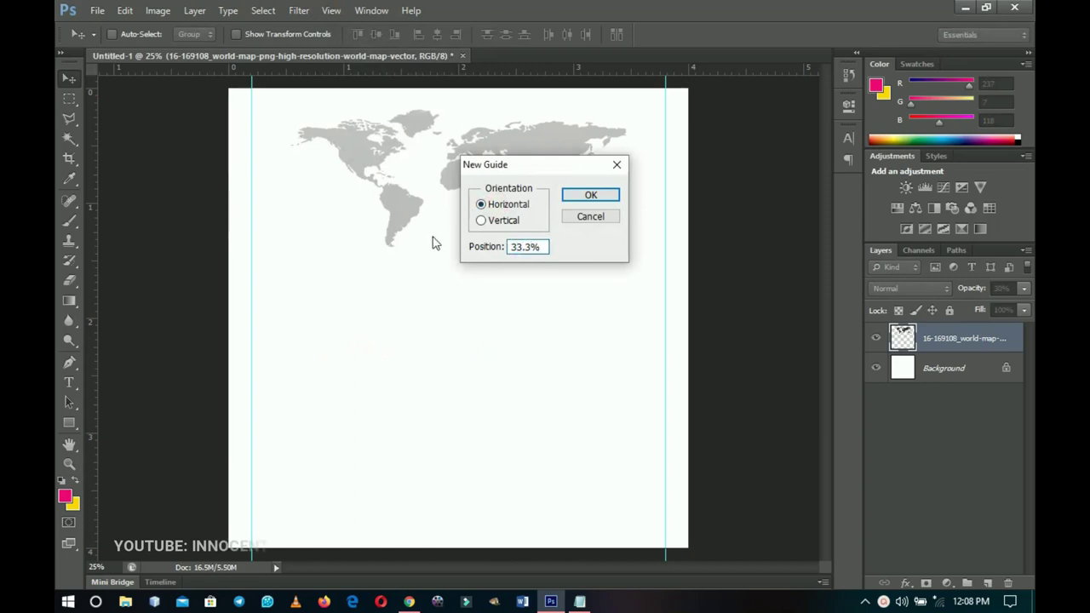
{"action": "left_click", "coordinate": [573, 198]}
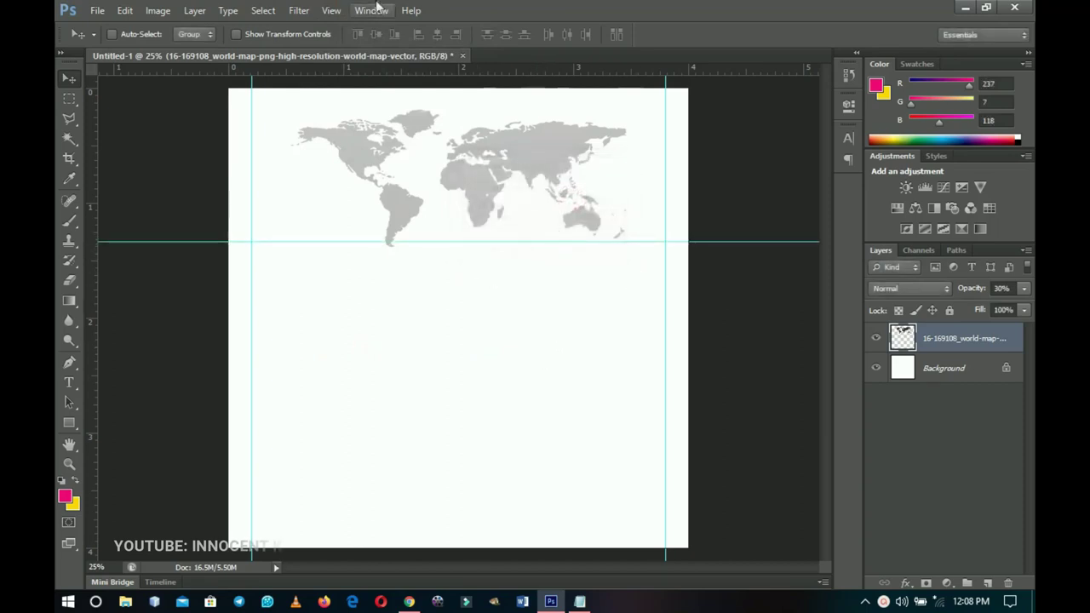
Add a horizontal guide at 66.6% of the canvas height.
{"action": "left_click", "coordinate": [332, 11]}
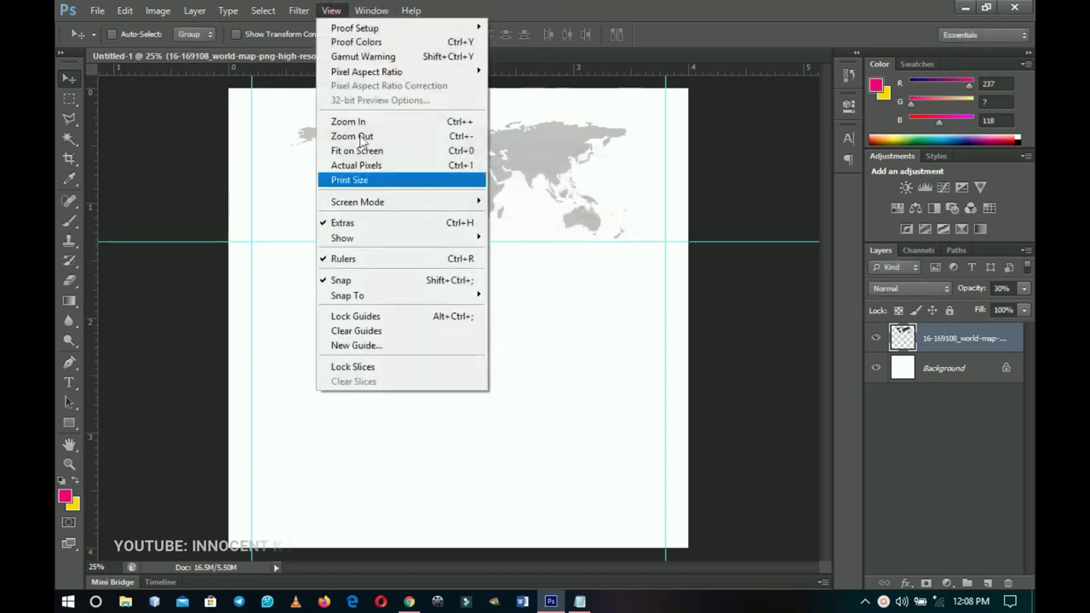
{"action": "left_click", "coordinate": [356, 345]}
{"action": "type", "text": "66"}
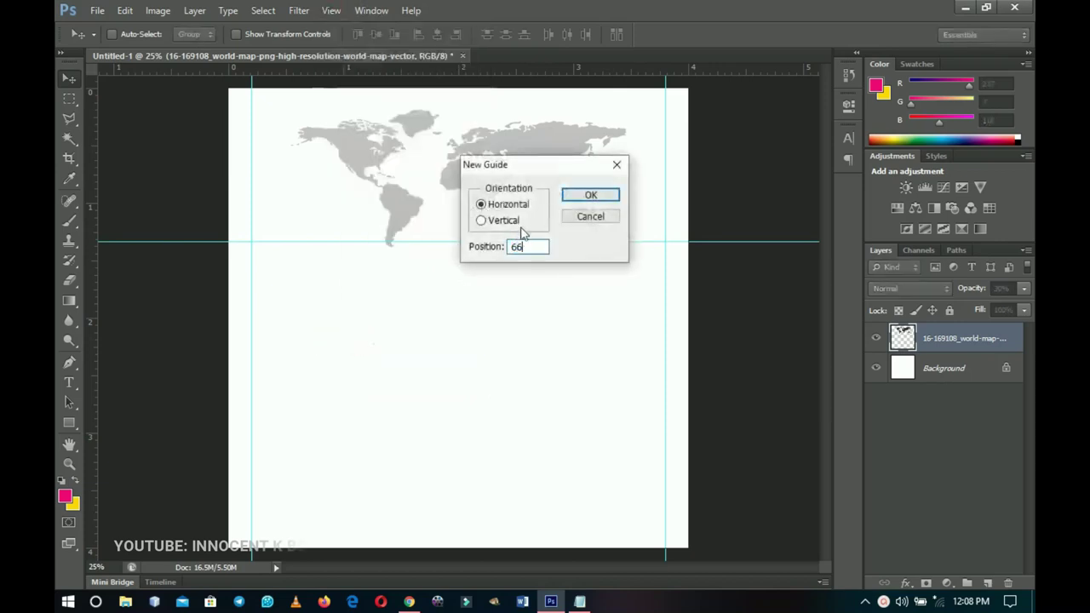
{"action": "type", "text": ".6%"}
{"action": "key", "text": "Return"}
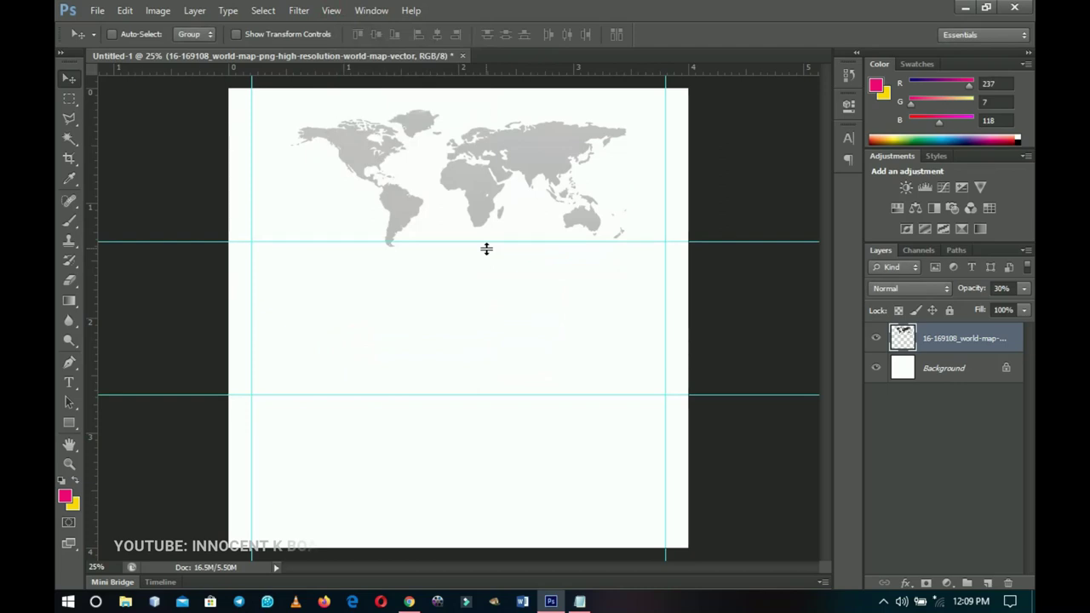
Add a horizontal guide at 50%, across the middle of the canvas.
{"action": "left_click", "coordinate": [331, 10]}
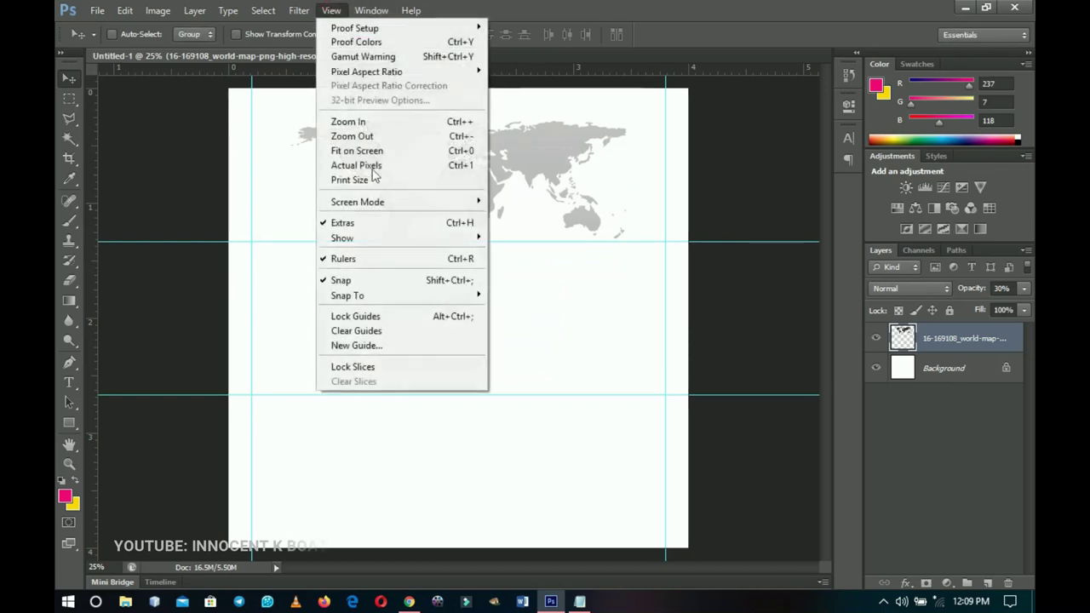
{"action": "left_click", "coordinate": [356, 345]}
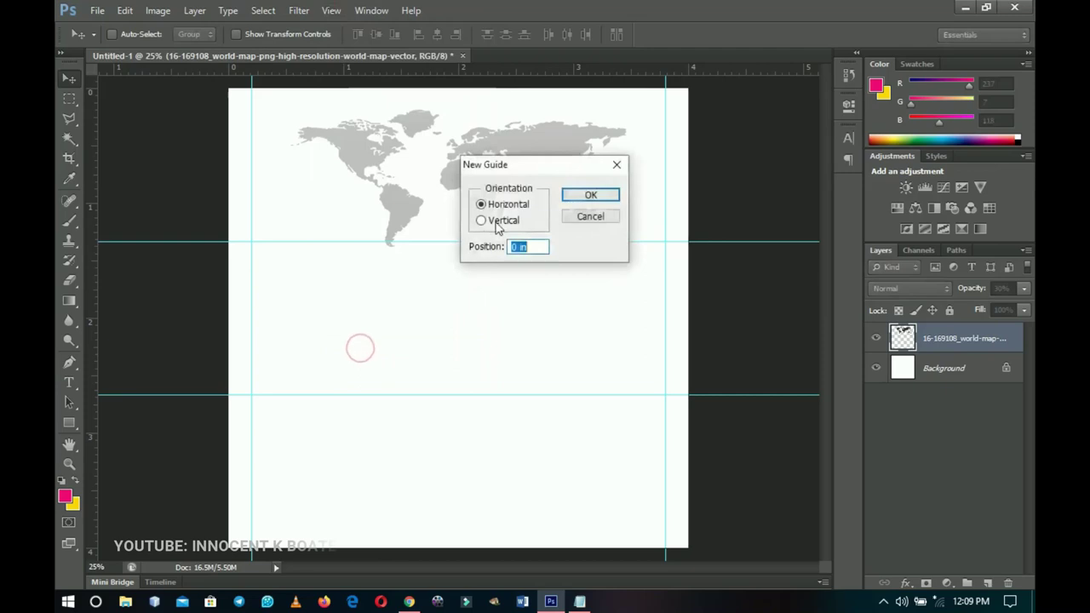
{"action": "type", "text": "50"}
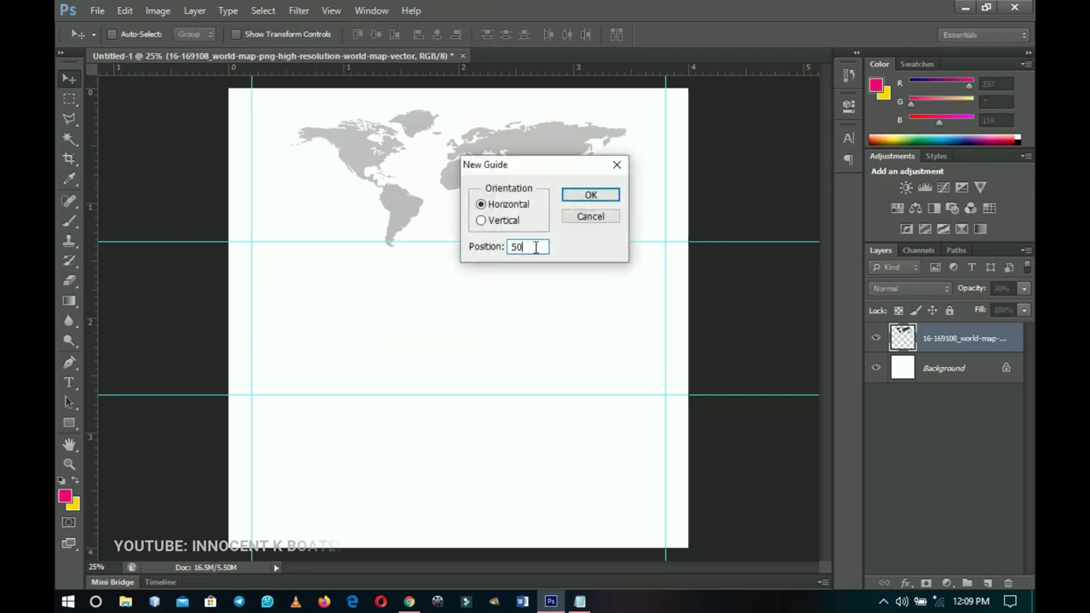
{"action": "left_click", "coordinate": [587, 195]}
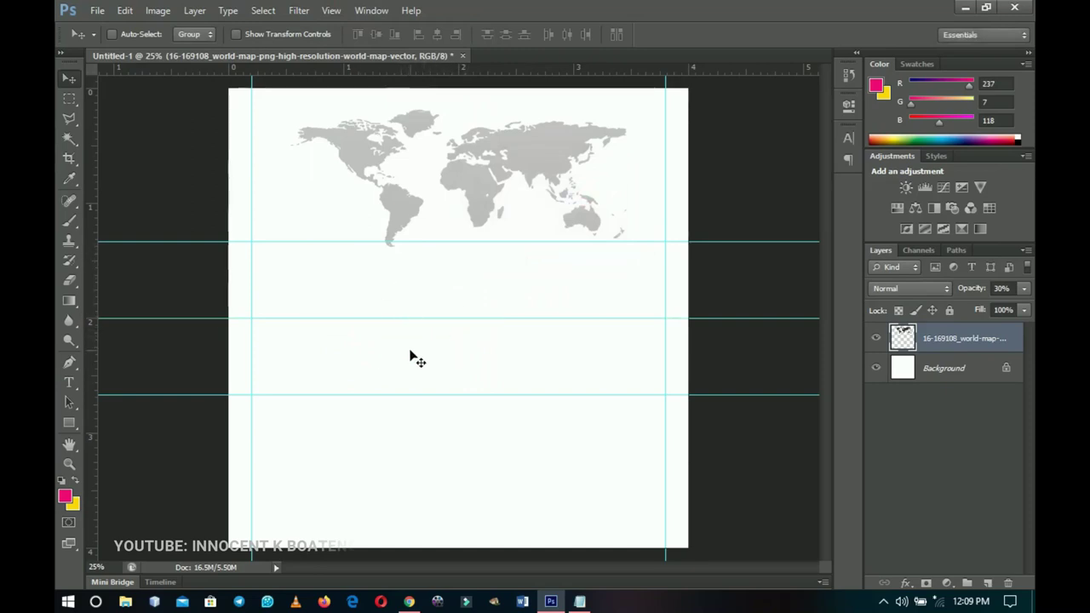
Add a vertical guide at 50%, down the middle of the canvas.
{"action": "left_click", "coordinate": [331, 14]}
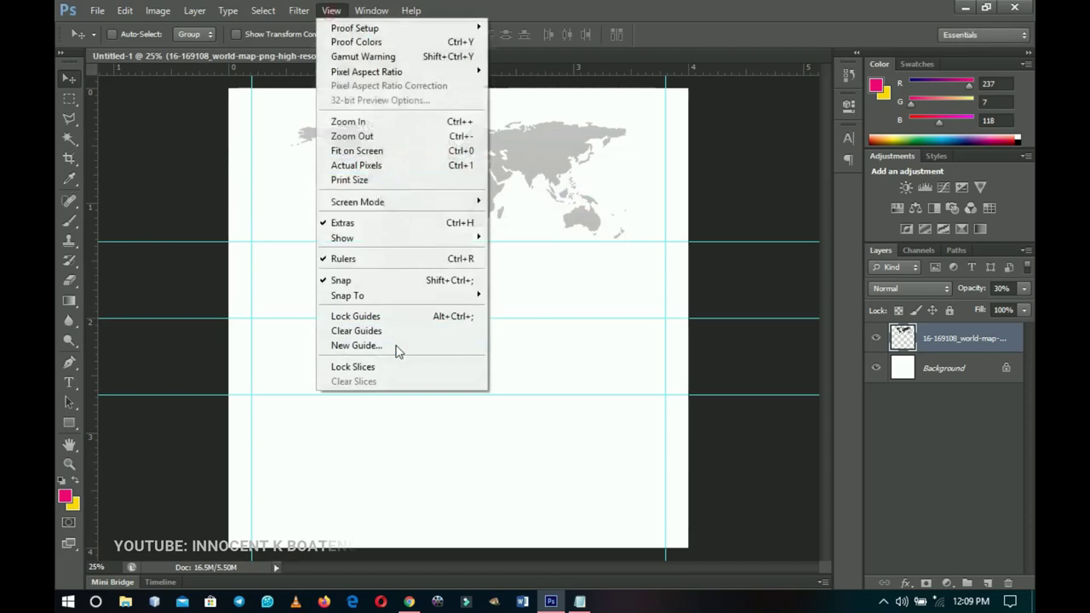
{"action": "left_click", "coordinate": [386, 345]}
{"action": "left_click", "coordinate": [482, 220]}
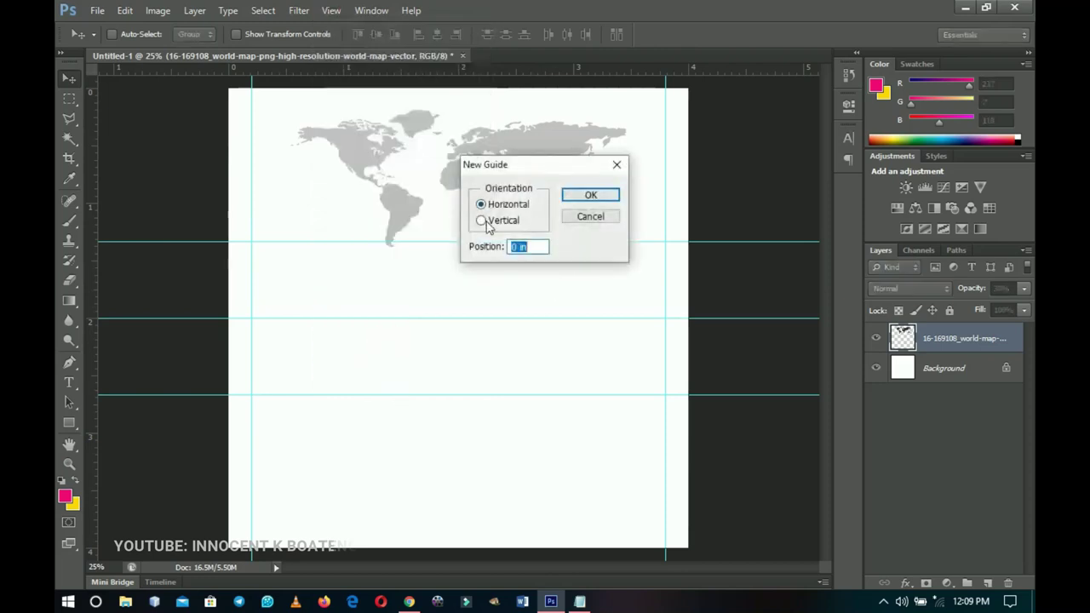
{"action": "left_click_drag", "start_coordinate": [532, 247], "coordinate": [466, 250]}
{"action": "left_click_drag", "start_coordinate": [533, 247], "coordinate": [469, 238]}
{"action": "type", "text": "50%"}
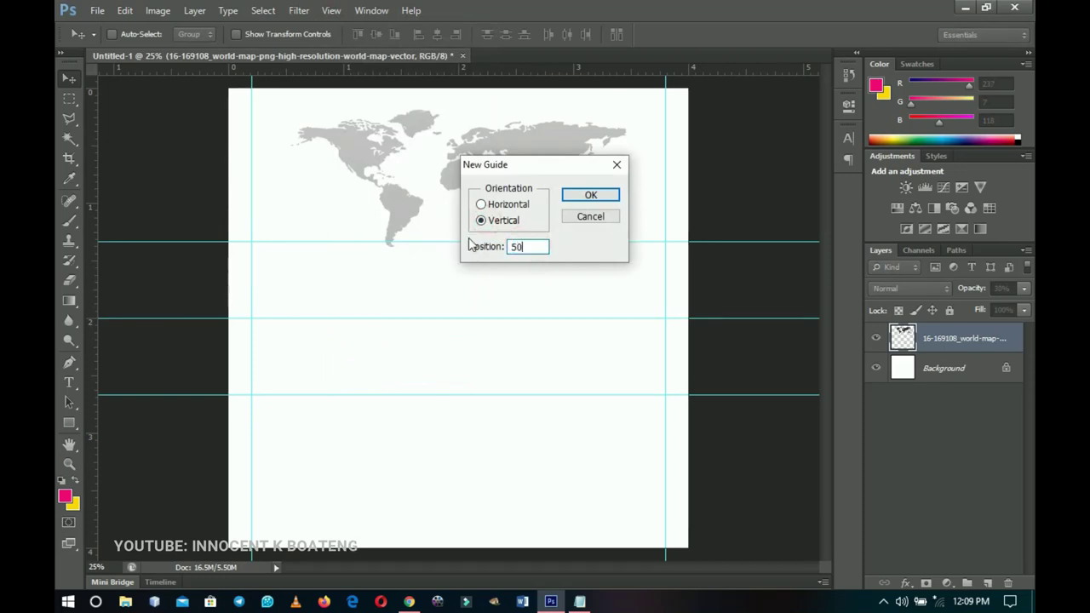
{"action": "left_click", "coordinate": [586, 198]}
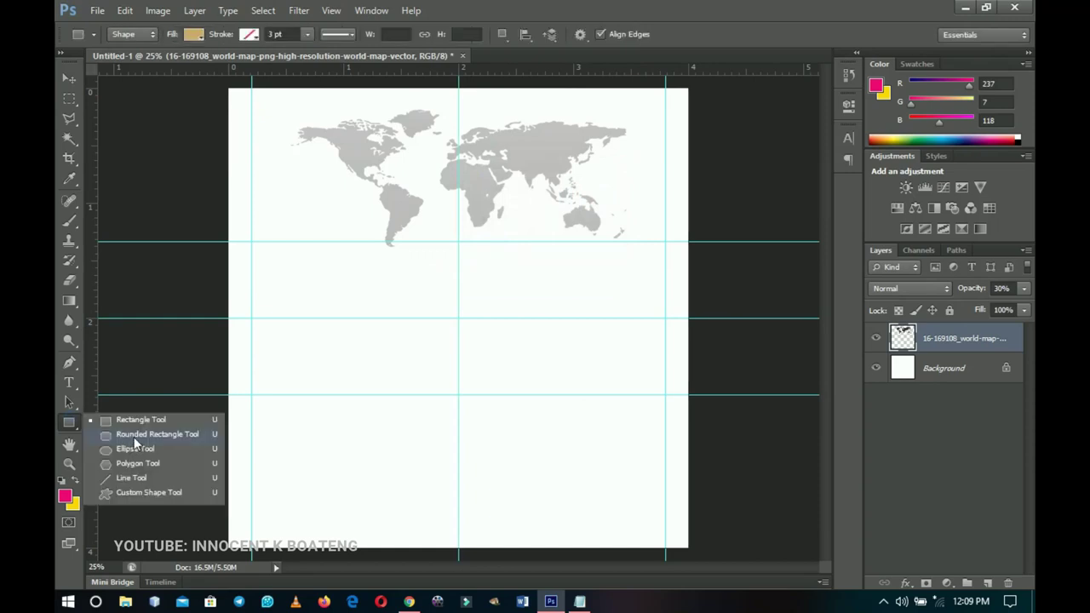
Draw a circle about 1.4 inches wide and centre it horizontally and vertically on the canvas.
{"action": "left_click", "coordinate": [135, 448]}
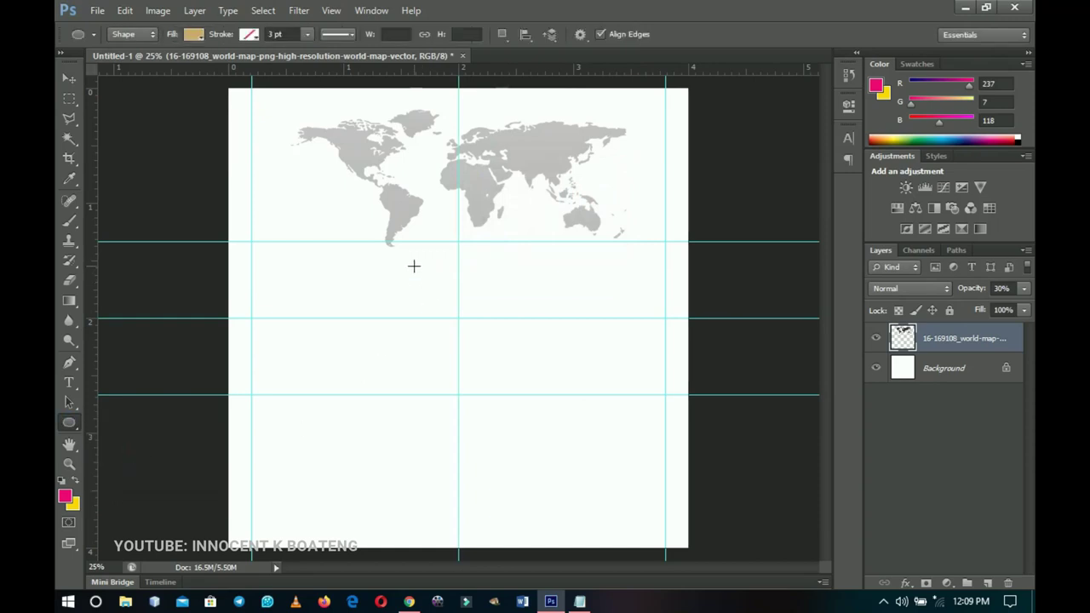
{"action": "left_click_drag", "start_coordinate": [413, 266], "coordinate": [571, 483]}
{"action": "key", "text": "v"}
{"action": "key", "text": "ctrl+a"}
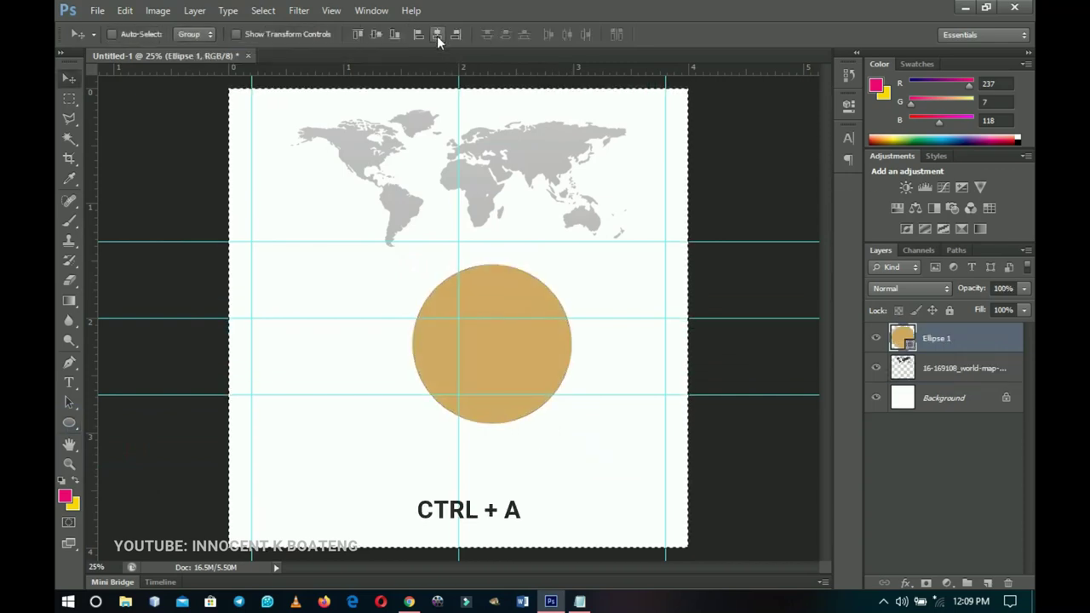
{"action": "left_click", "coordinate": [435, 37]}
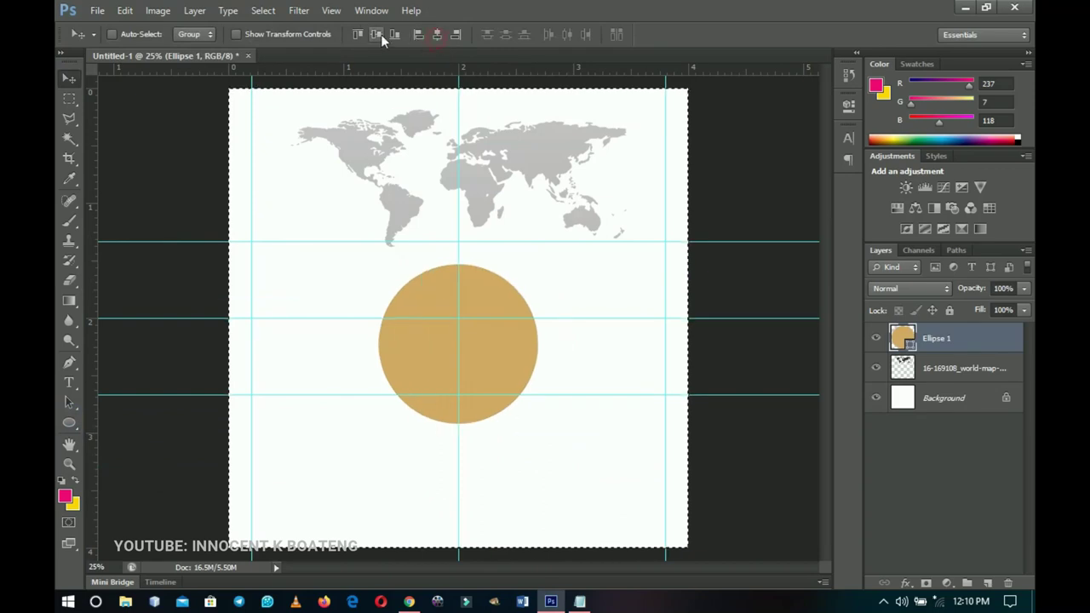
{"action": "left_click", "coordinate": [375, 34]}
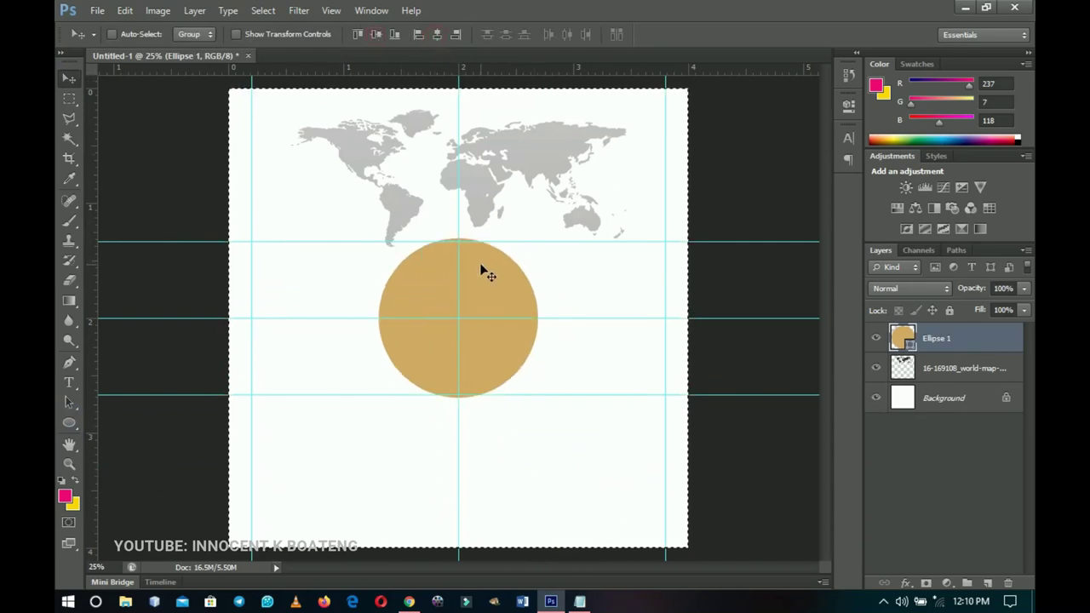
{"action": "key", "text": "ctrl+d"}
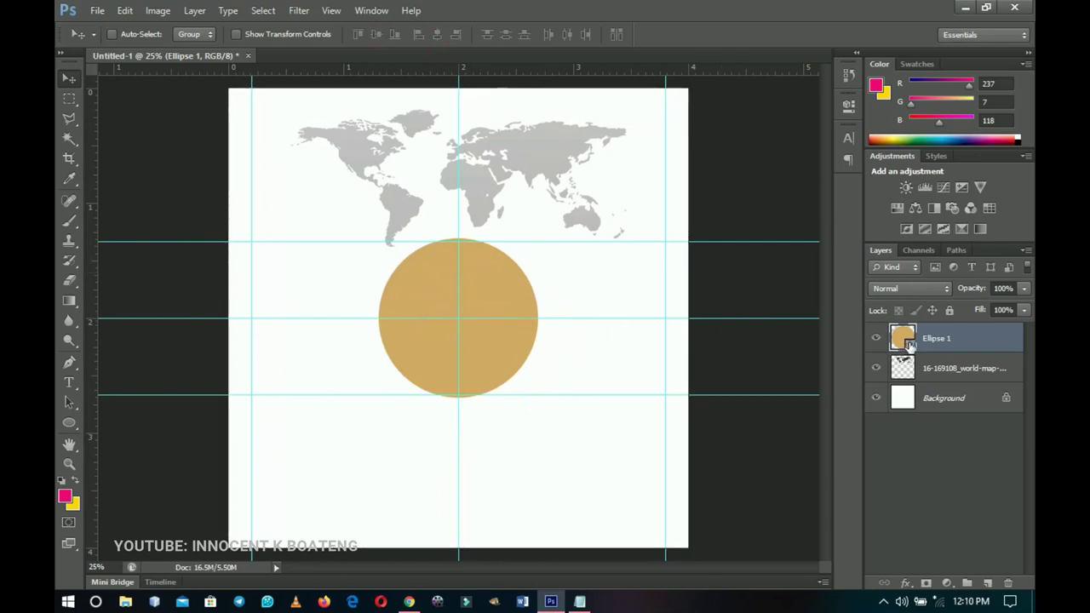
Recolor the circle with the gray sampled from the world map (c0bfbf).
{"action": "double_click", "coordinate": [904, 340]}
{"action": "left_click", "coordinate": [539, 145]}
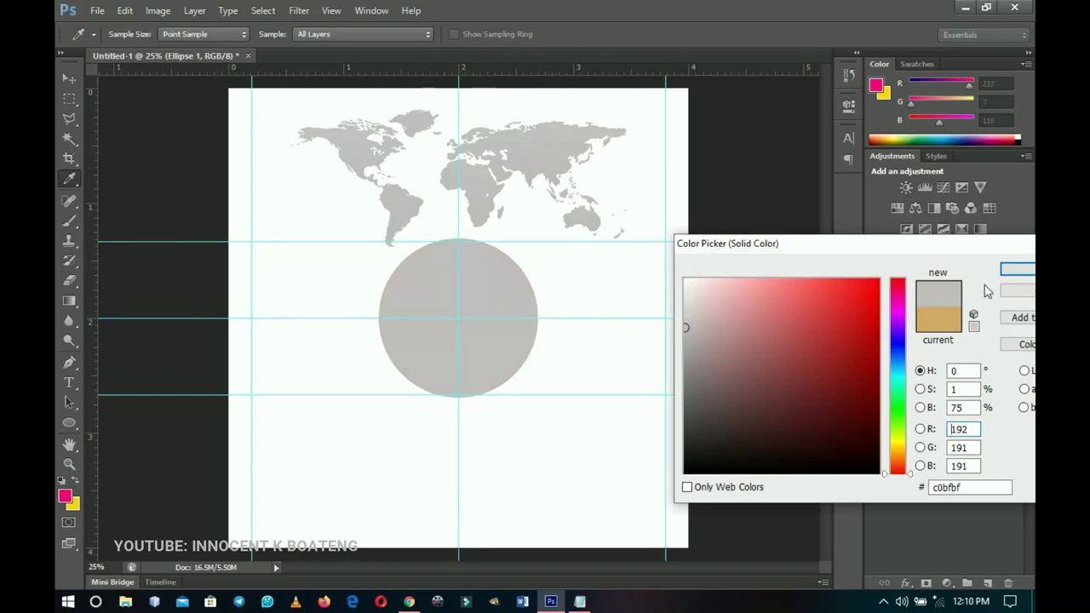
{"action": "left_click", "coordinate": [1017, 269]}
Scale the gray circle up from its centre to about 109%.
{"action": "key", "text": "ctrl+t"}
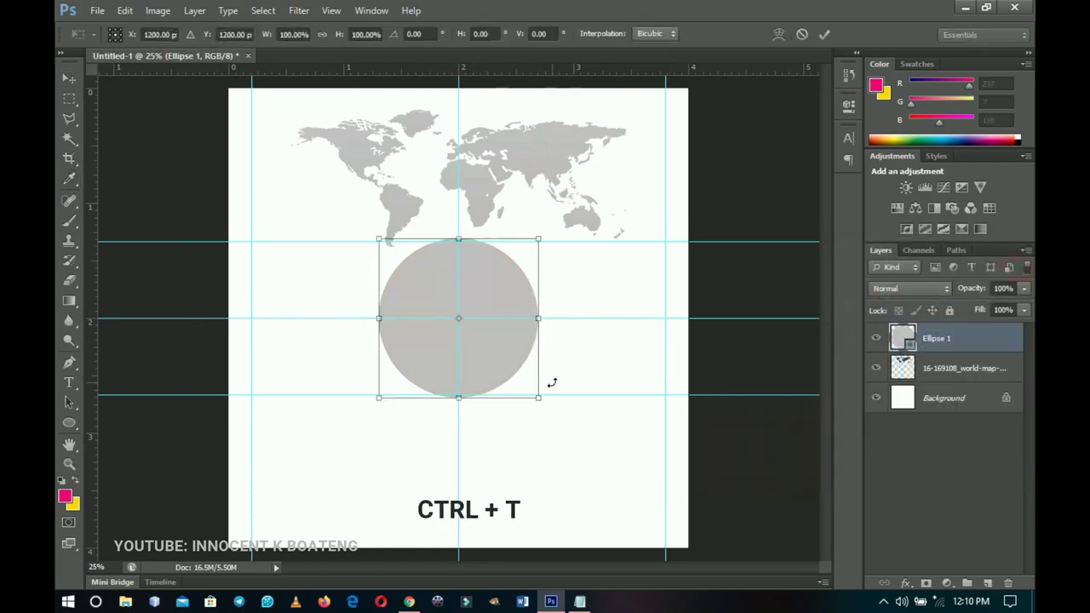
{"action": "left_click_drag", "start_coordinate": [538, 402], "coordinate": [549, 406]}
{"action": "left_click", "coordinate": [512, 354]}
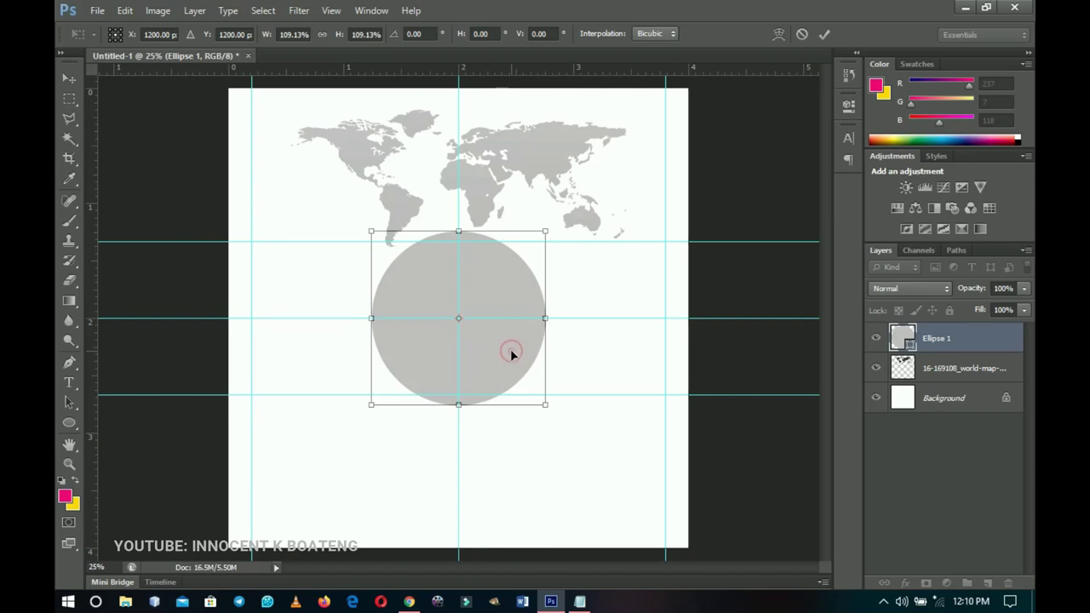
{"action": "left_click", "coordinate": [511, 353]}
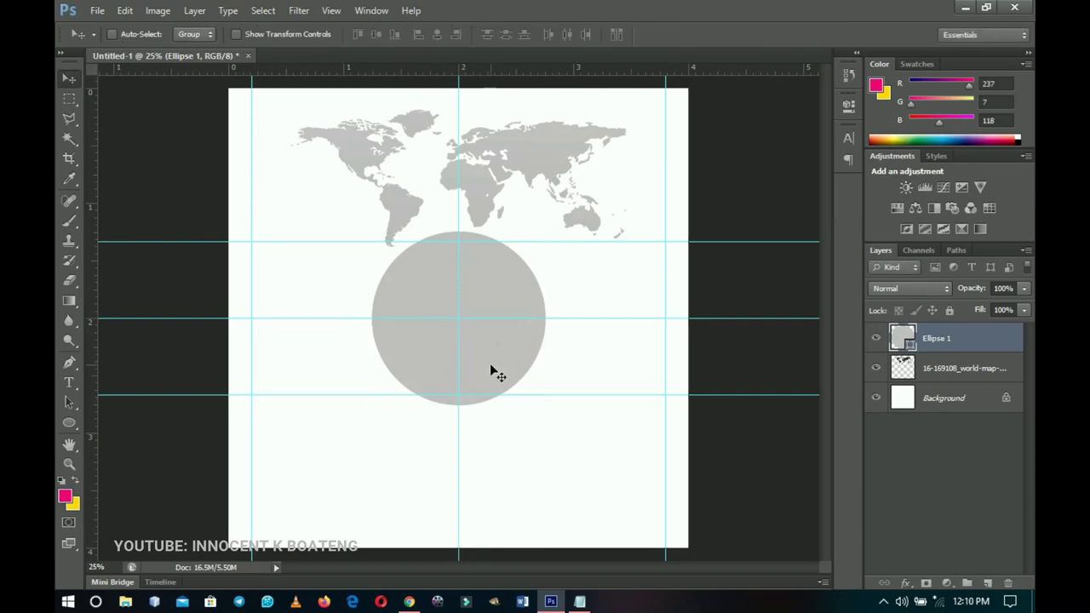
Duplicate the gray circle layer and fill the copy with white (ffffff).
{"action": "key", "text": "ctrl+j"}
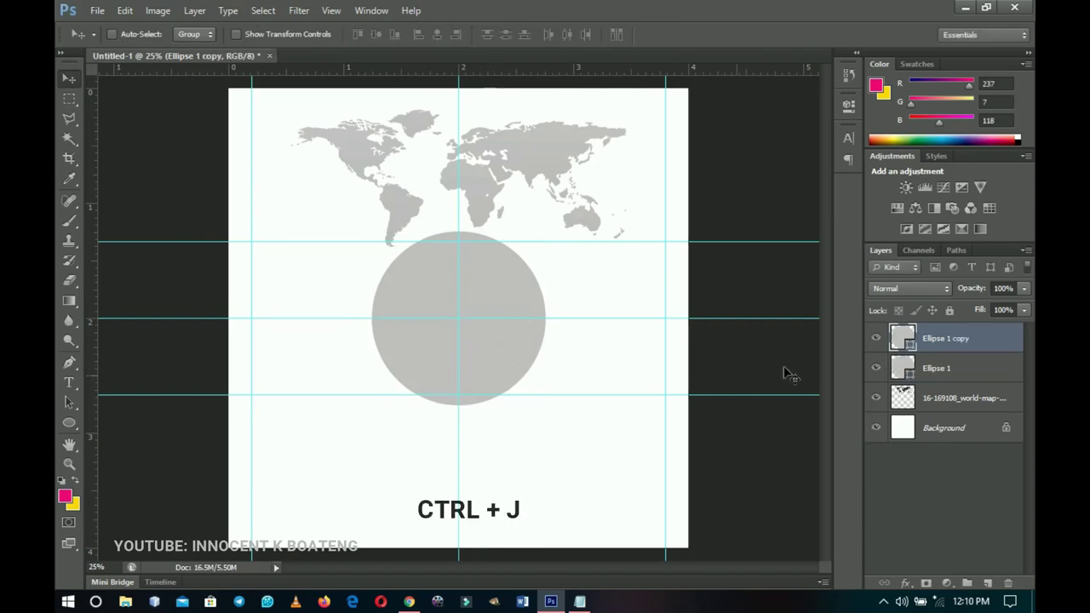
{"action": "double_click", "coordinate": [909, 347]}
{"action": "left_click", "coordinate": [612, 270]}
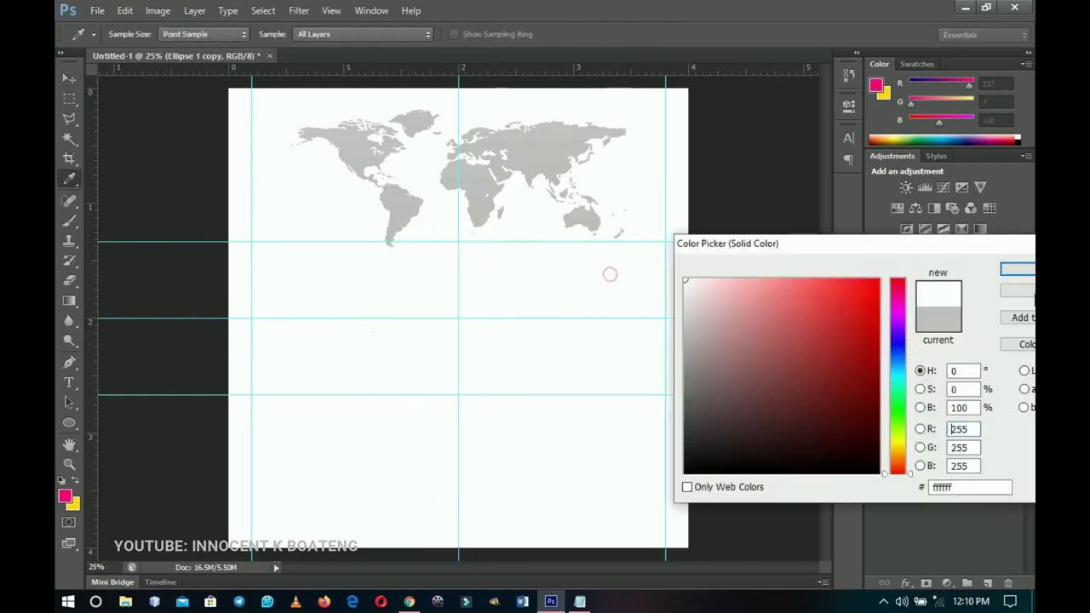
{"action": "left_click", "coordinate": [1019, 271]}
Shrink the white circle from its centre to about 85% to form a gray ring.
{"action": "key", "text": "ctrl+t"}
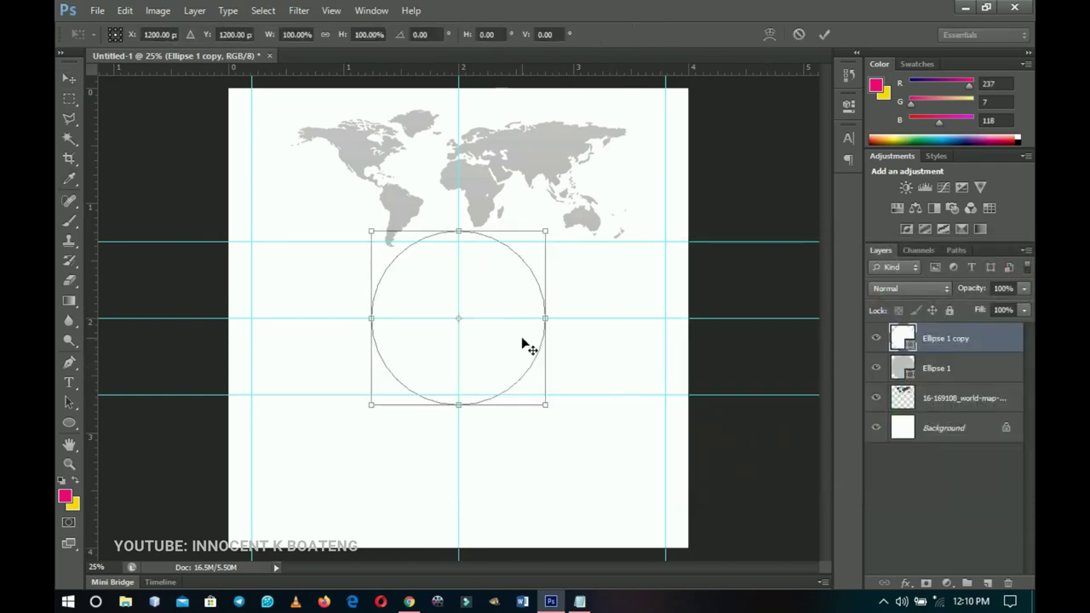
{"action": "left_click_drag", "start_coordinate": [550, 226], "coordinate": [527, 247]}
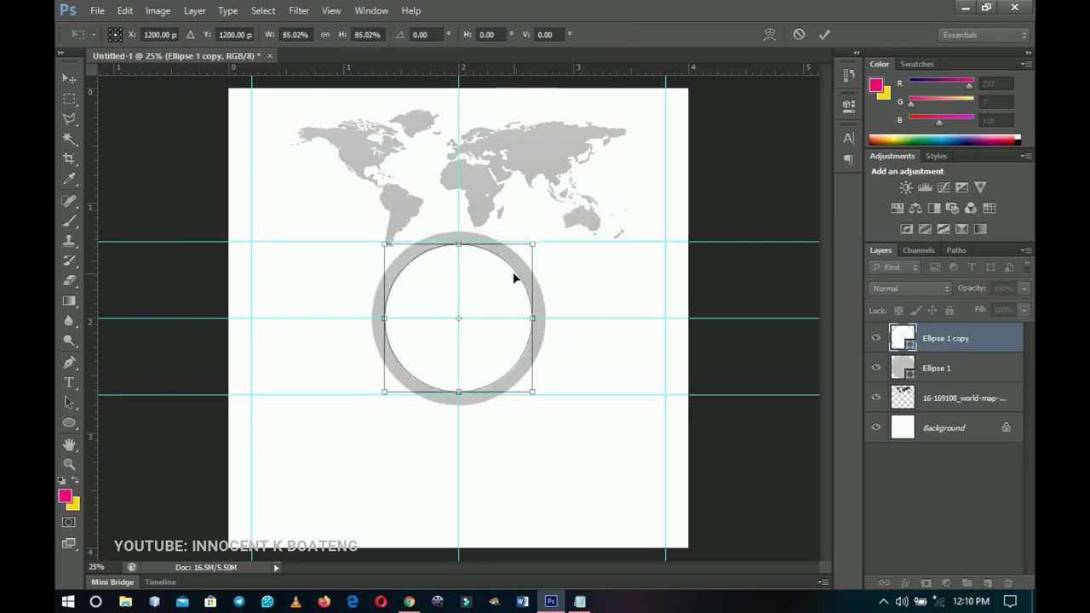
{"action": "key", "text": "Return"}
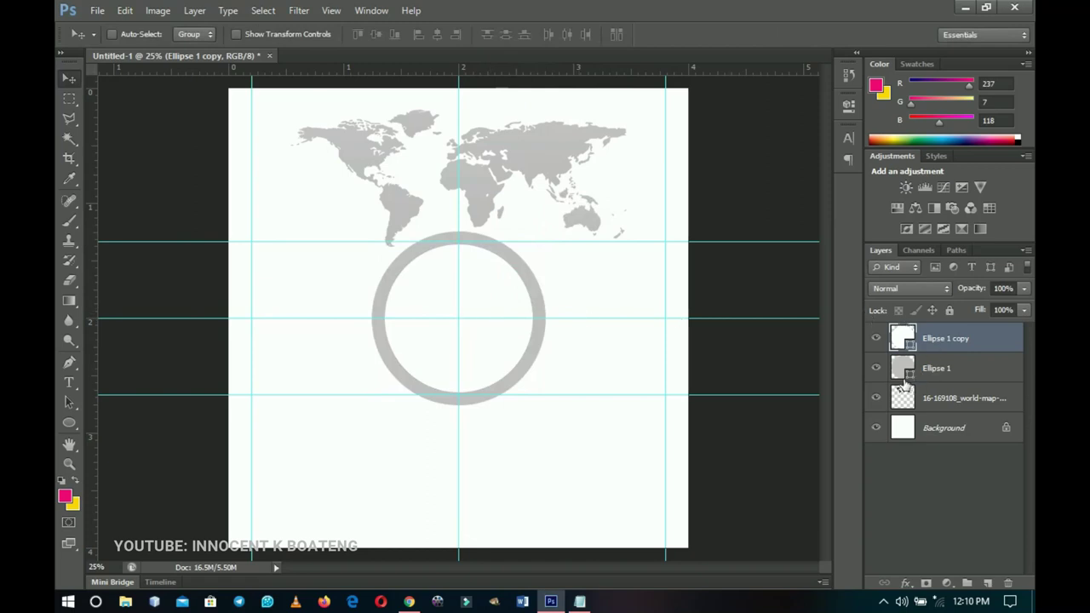
Lighten the gray Ellipse 1 circle's fill to e8e6e6.
{"action": "double_click", "coordinate": [907, 375]}
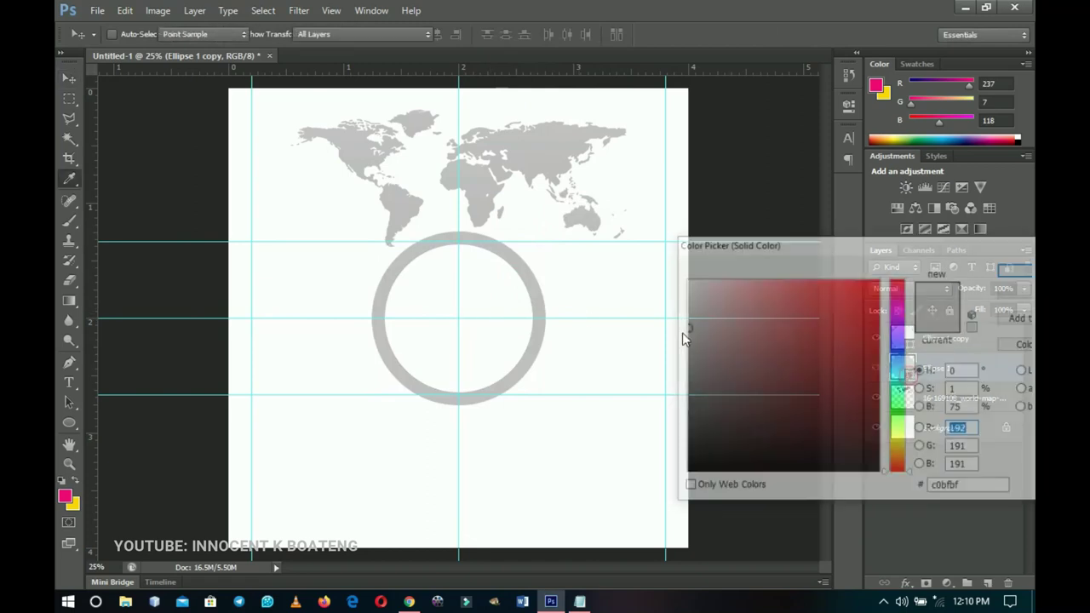
{"action": "left_click", "coordinate": [687, 311]}
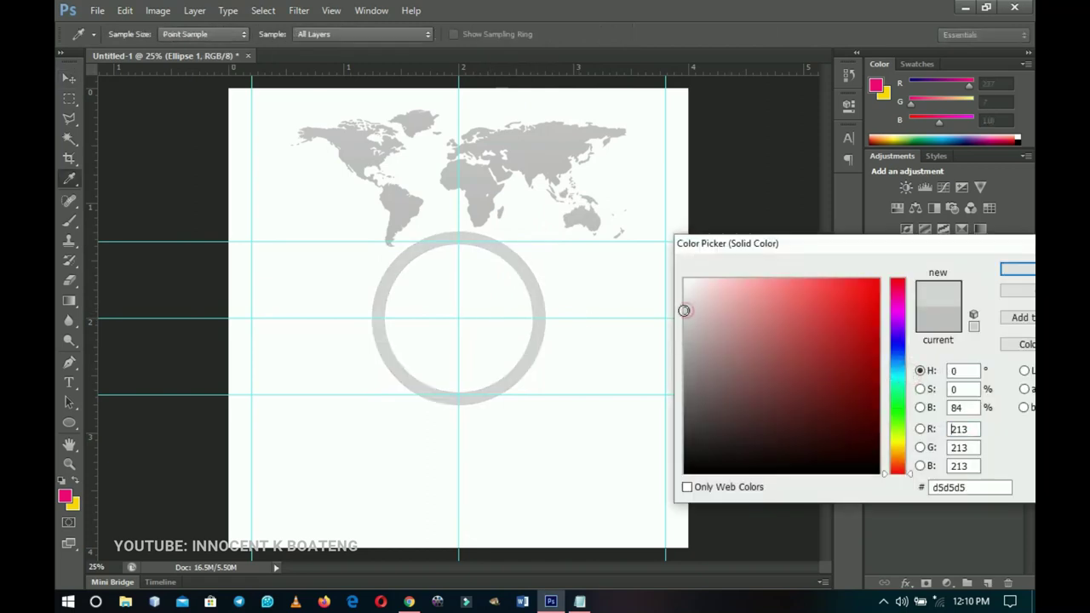
{"action": "left_click", "coordinate": [684, 298]}
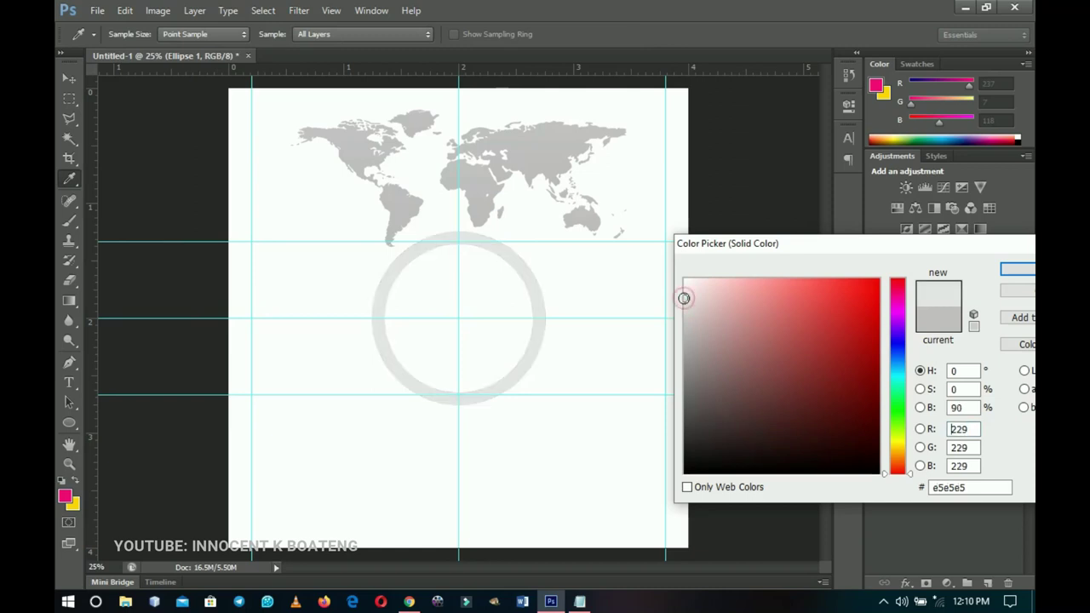
{"action": "left_click", "coordinate": [686, 295]}
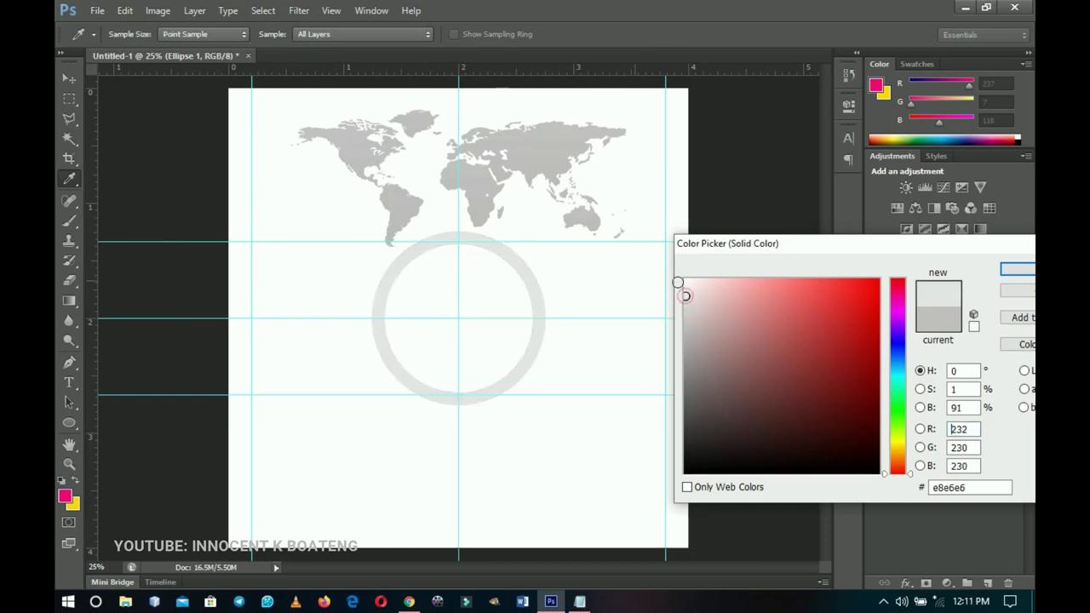
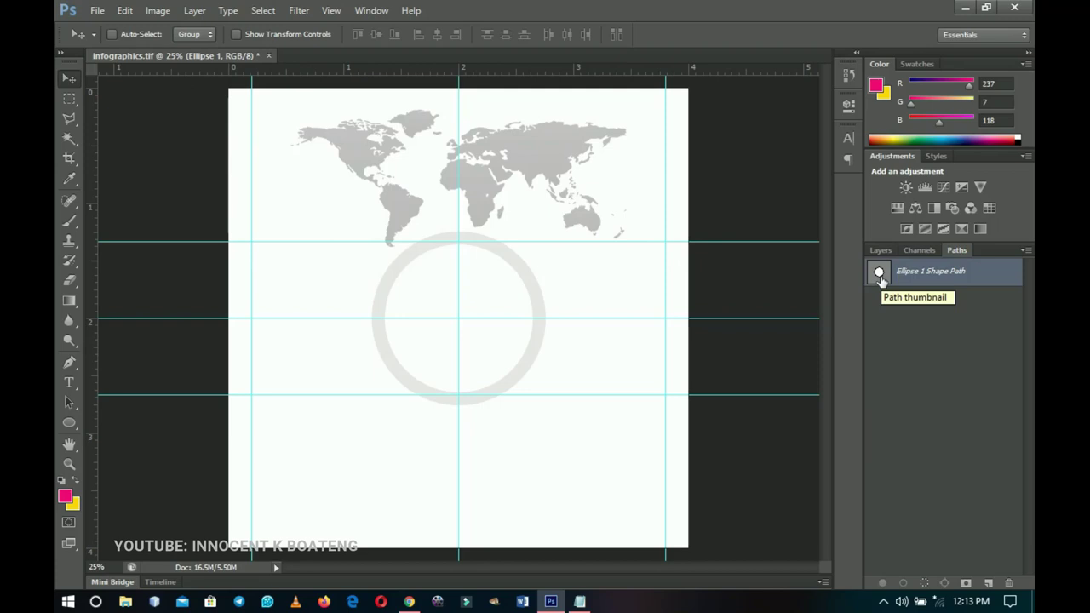
Save the ellipse's shape path as Path 1 and enlarge it from its centre to sit just outside the gray ring.
{"action": "double_click", "coordinate": [880, 274]}
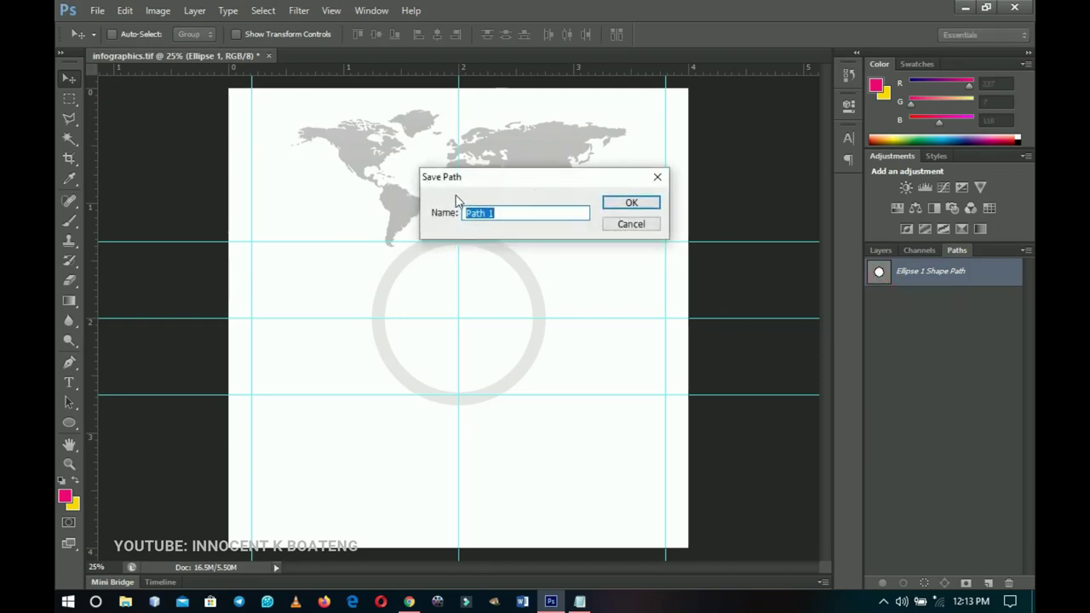
{"action": "left_click", "coordinate": [616, 203]}
{"action": "left_click", "coordinate": [473, 300]}
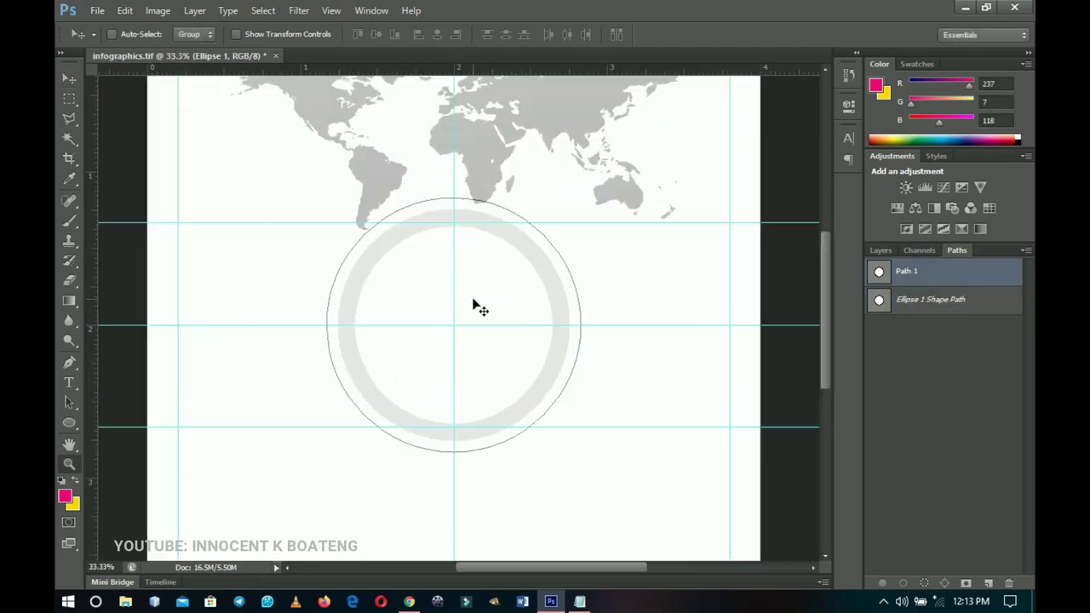
{"action": "left_click_drag", "start_coordinate": [476, 293], "coordinate": [502, 306]}
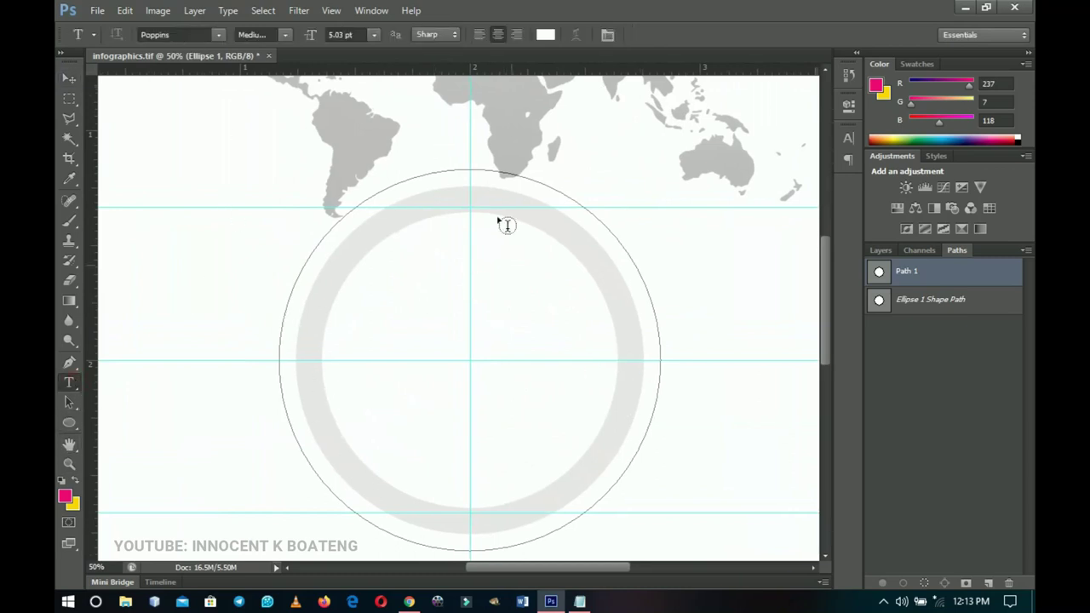
Start text on the top of the enlarged circular path and set the text color to black (000000).
{"action": "left_click", "coordinate": [470, 168]}
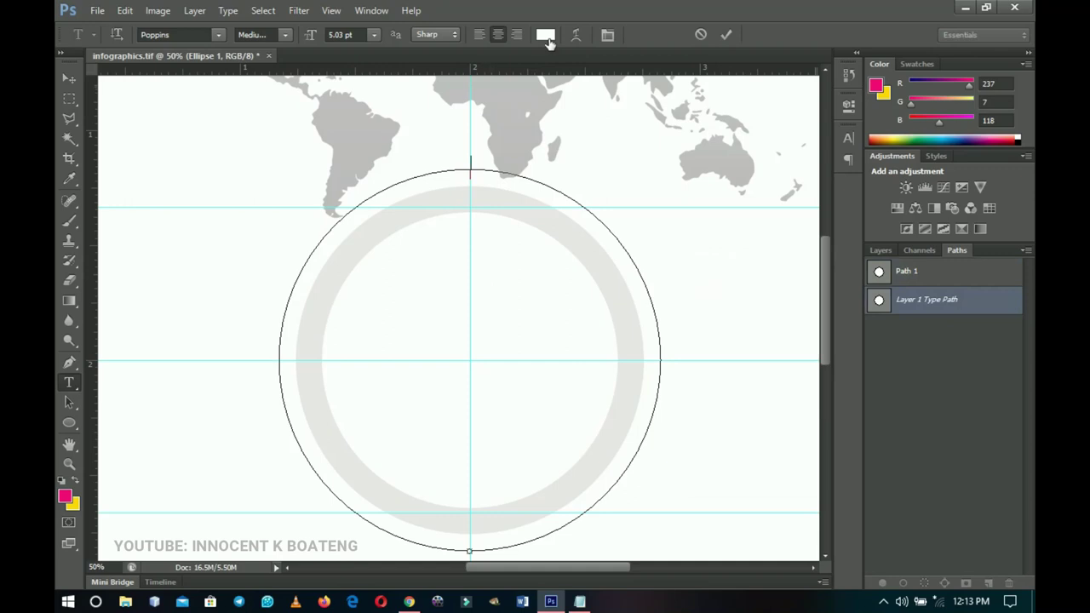
{"action": "left_click", "coordinate": [545, 35]}
{"action": "left_click_drag", "start_coordinate": [722, 455], "coordinate": [624, 492]}
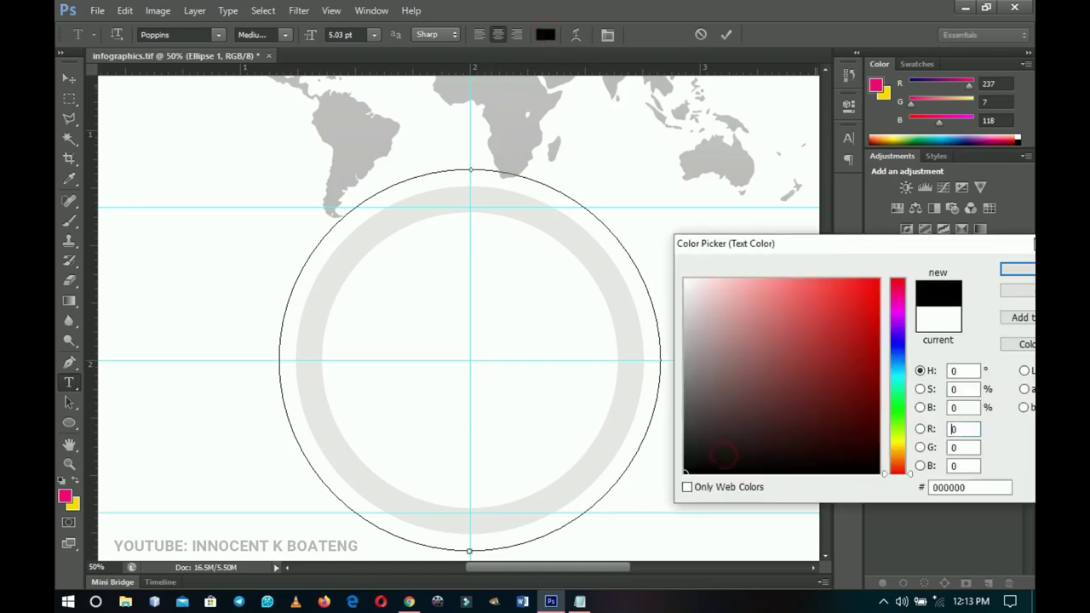
{"action": "left_click", "coordinate": [1019, 270]}
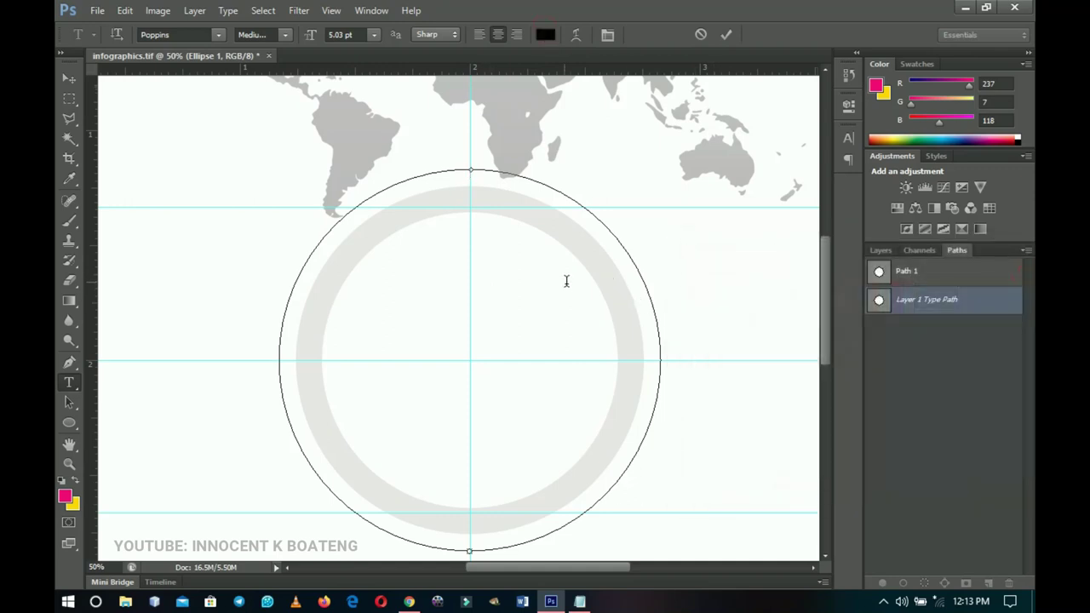
Fill the whole circular path with periods to make a dotted circle around the ring, and commit the text.
{"action": "type", "text": "...................................................................................................."}
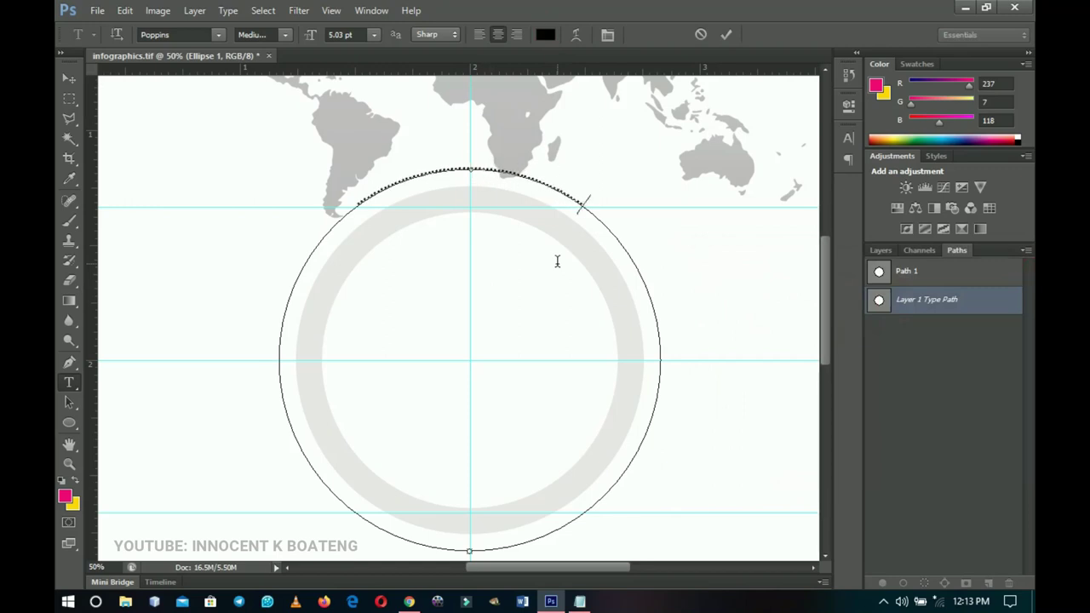
{"action": "type", "text": "............................"}
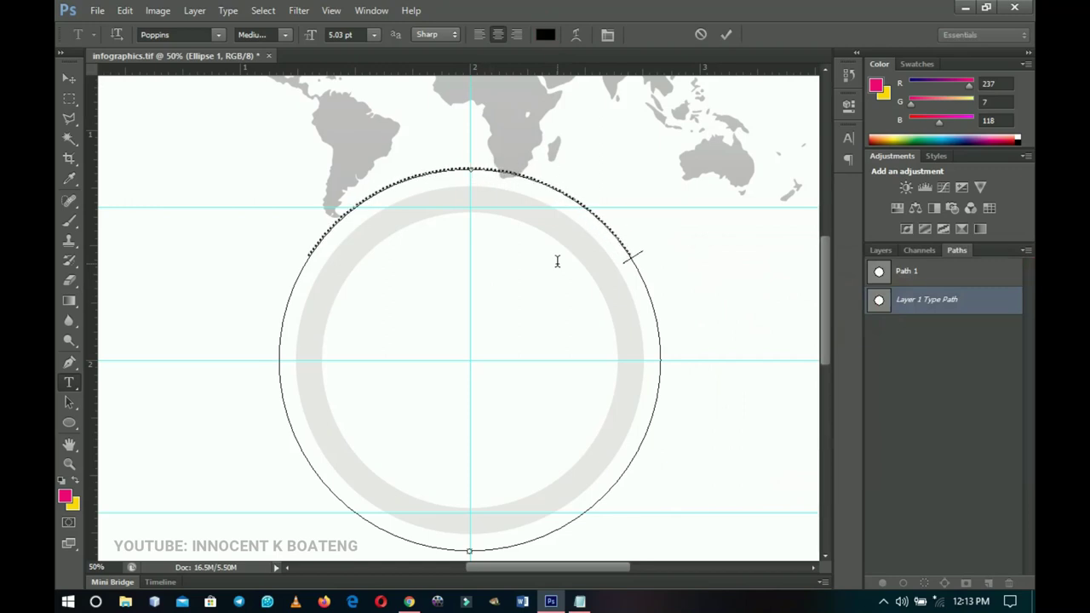
{"action": "type", "text": "......"}
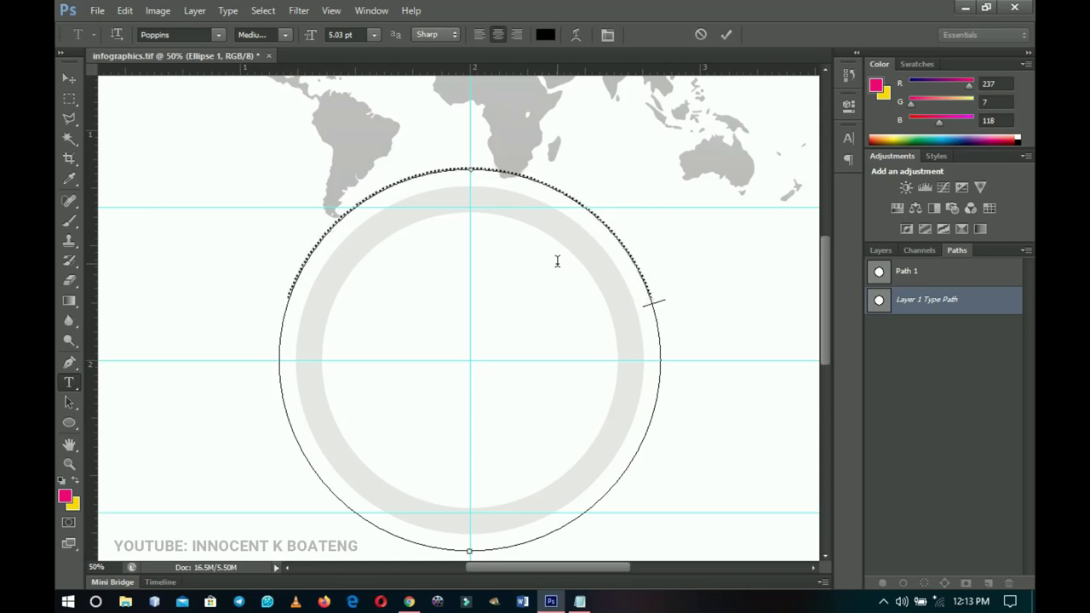
{"action": "type", "text": "............................"}
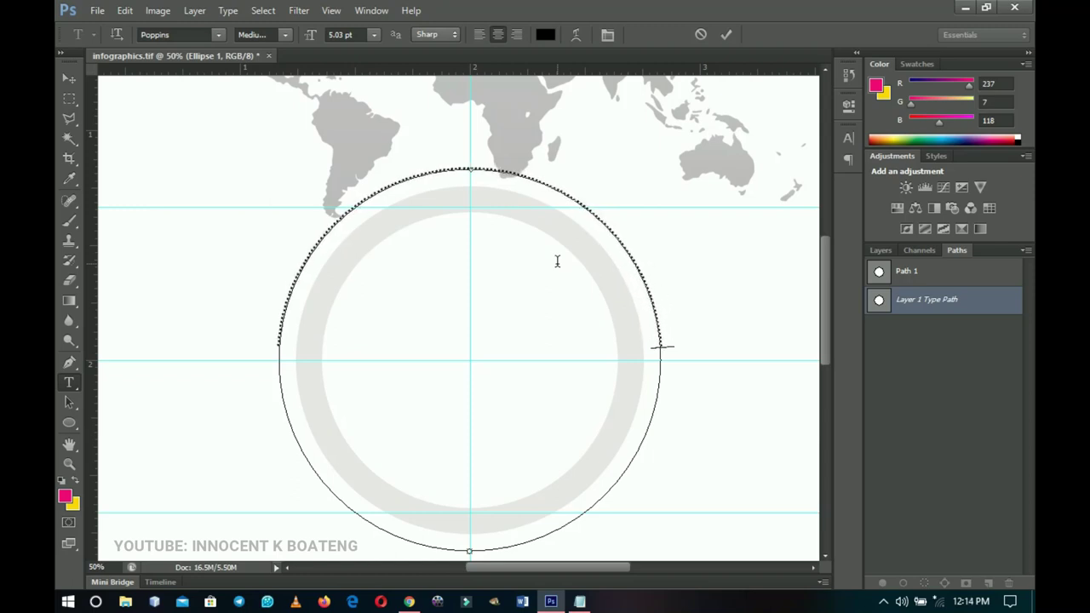
{"action": "type", "text": "........................................................................................................................................................................"}
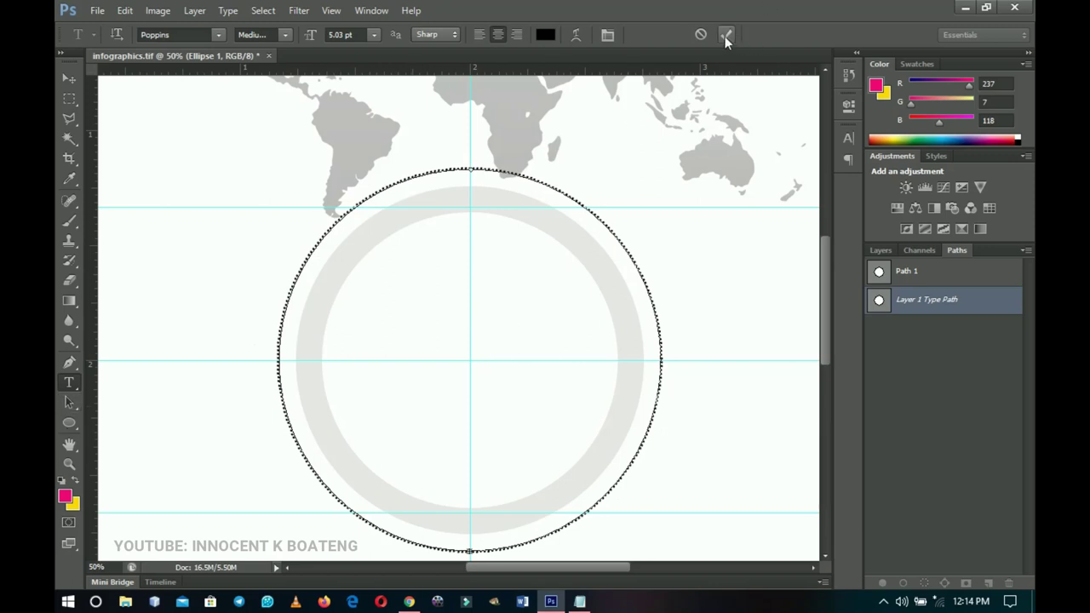
{"action": "key", "text": "ctrl+Return"}
{"action": "key", "text": "v"}
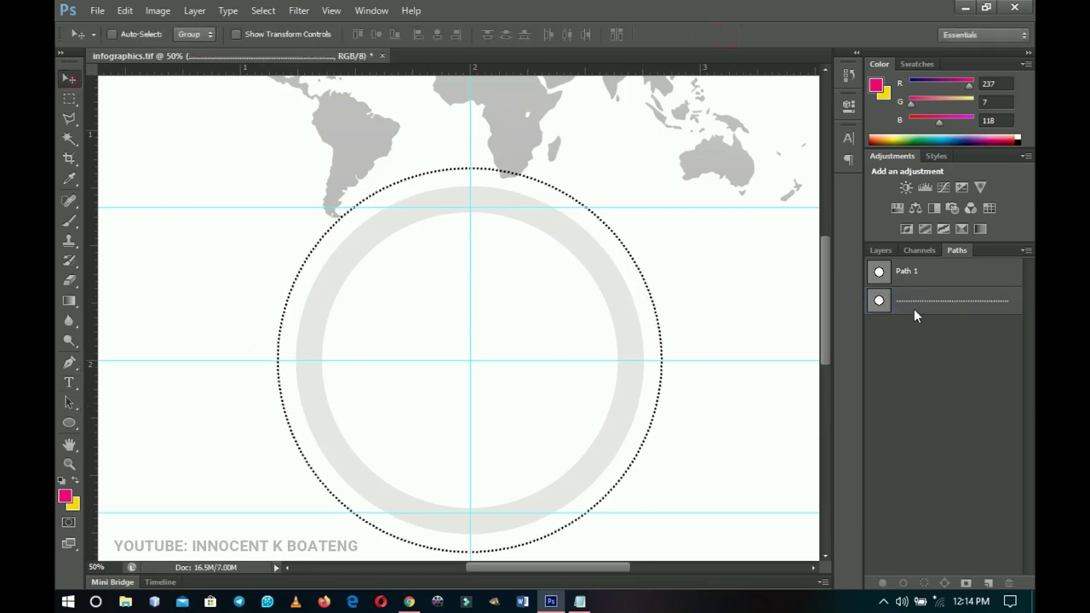
Group the three ellipse layers and the dotted circle text layer together.
{"action": "left_click", "coordinate": [880, 250]}
{"action": "key", "text": "z"}
{"action": "left_click", "coordinate": [593, 355]}
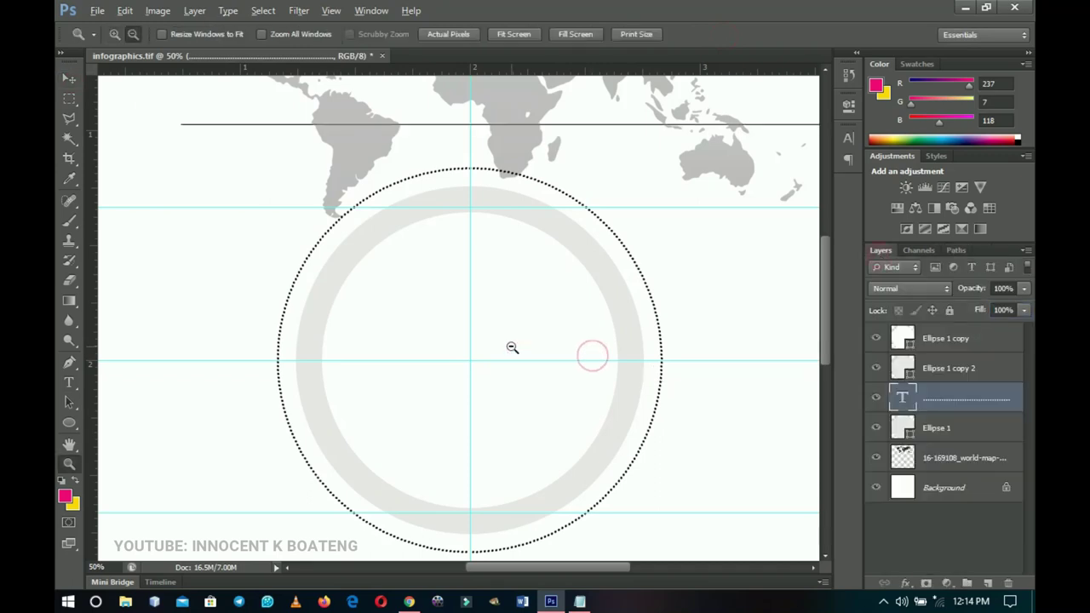
{"action": "left_click", "coordinate": [511, 347], "text": "alt"}
{"action": "left_click", "coordinate": [590, 333], "text": "alt"}
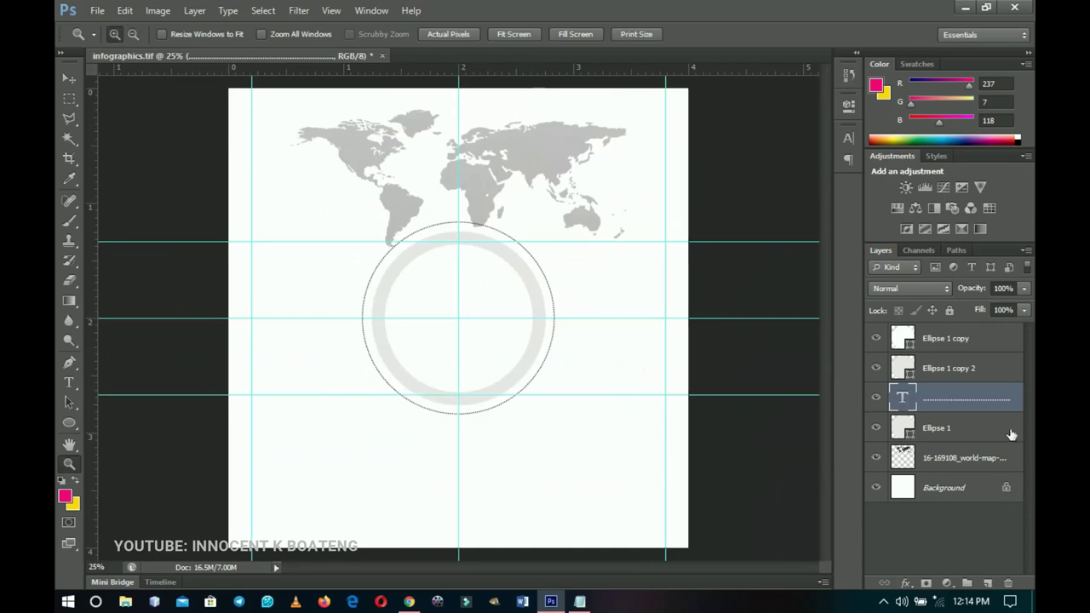
{"action": "left_click", "coordinate": [947, 430]}
{"action": "left_click", "coordinate": [947, 338], "text": "shift"}
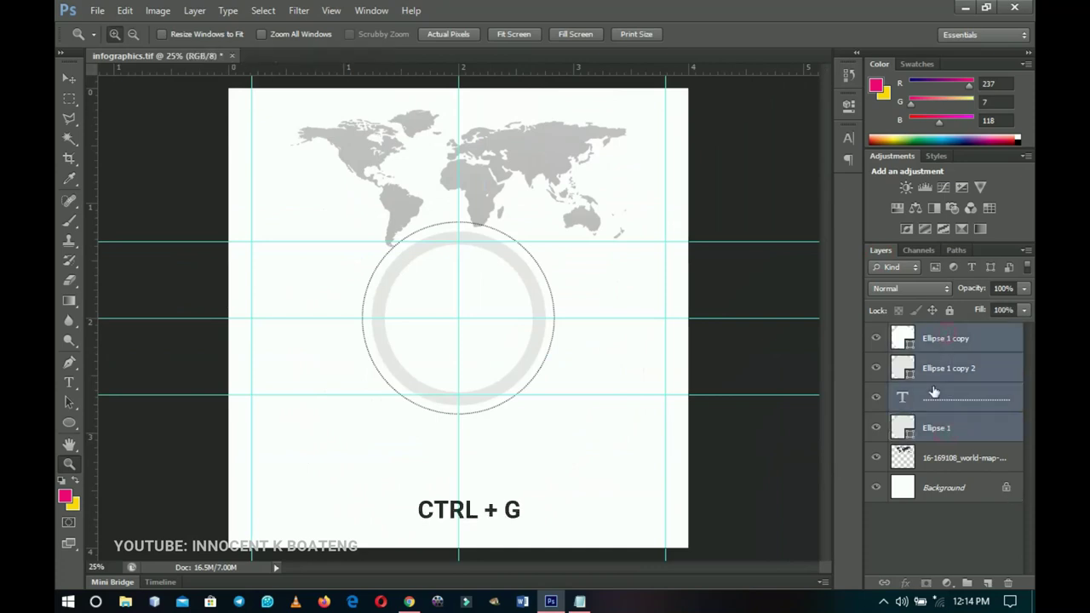
{"action": "key", "text": "ctrl+g"}
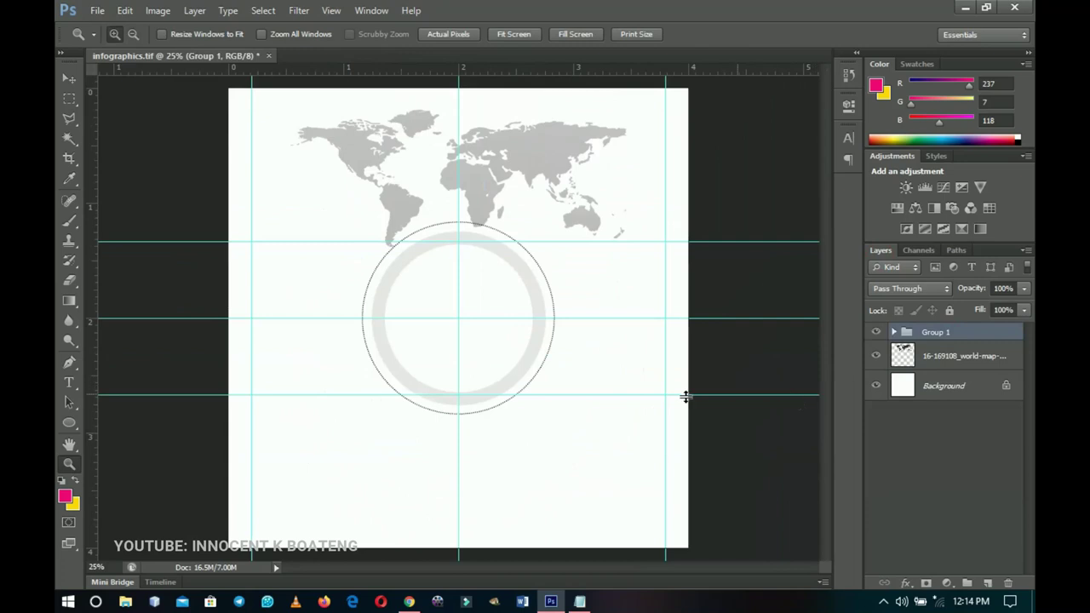
Scale the ring group down to about 91% from its centre and commit the transform.
{"action": "key", "text": "ctrl+t"}
{"action": "left_click_drag", "start_coordinate": [556, 412], "coordinate": [545, 409]}
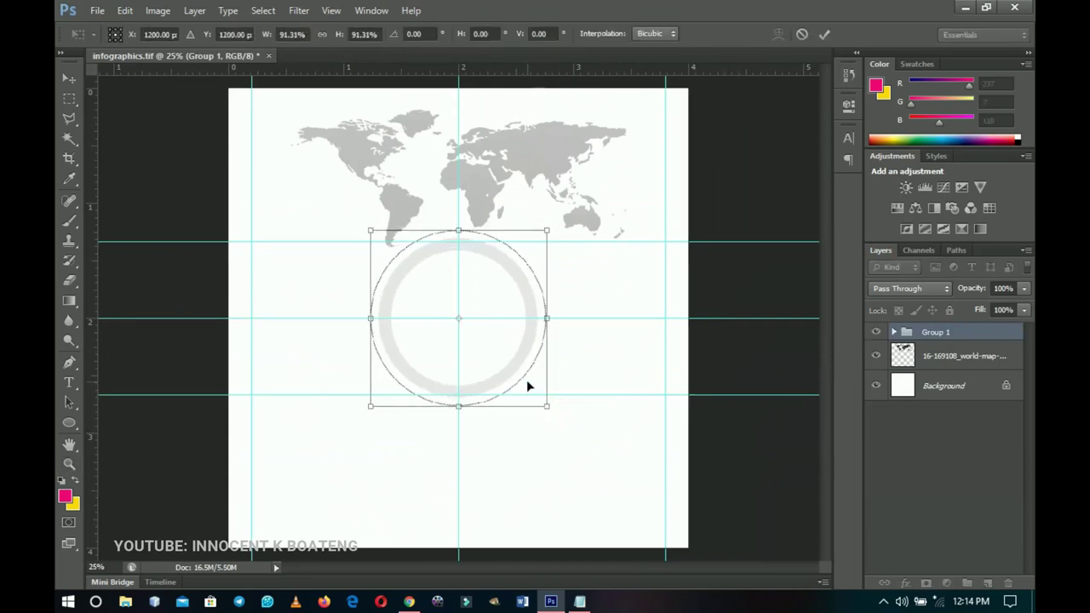
{"action": "key", "text": "Return"}
{"action": "left_click", "coordinate": [525, 379]}
{"action": "left_click", "coordinate": [475, 330]}
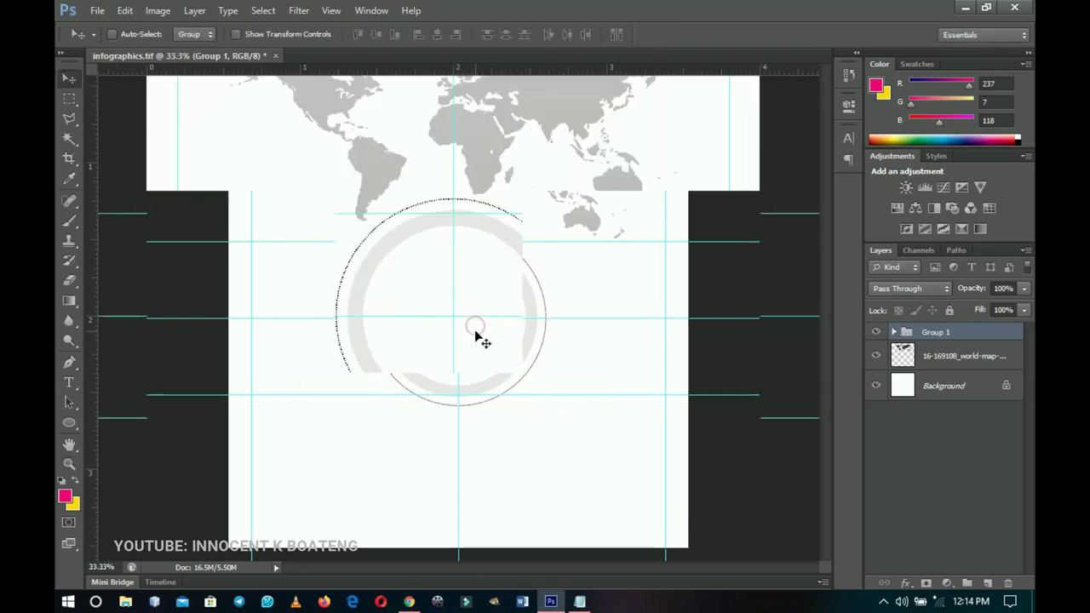
{"action": "key", "text": "z"}
{"action": "left_click", "coordinate": [493, 337], "text": "alt"}
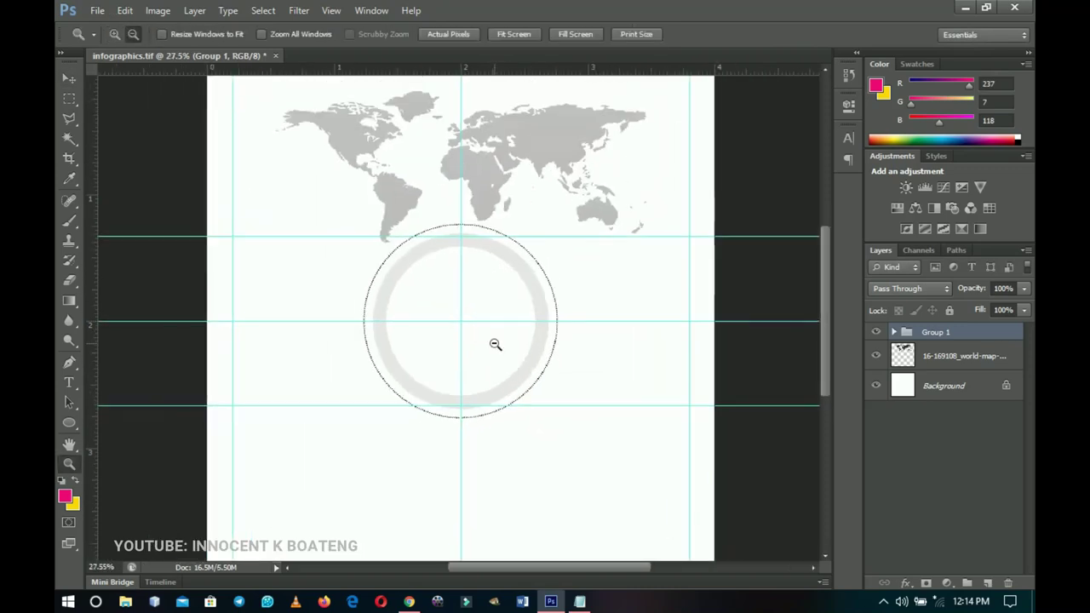
{"action": "scroll", "coordinate": [520, 344], "scroll_direction": "up", "scroll_amount": 1}
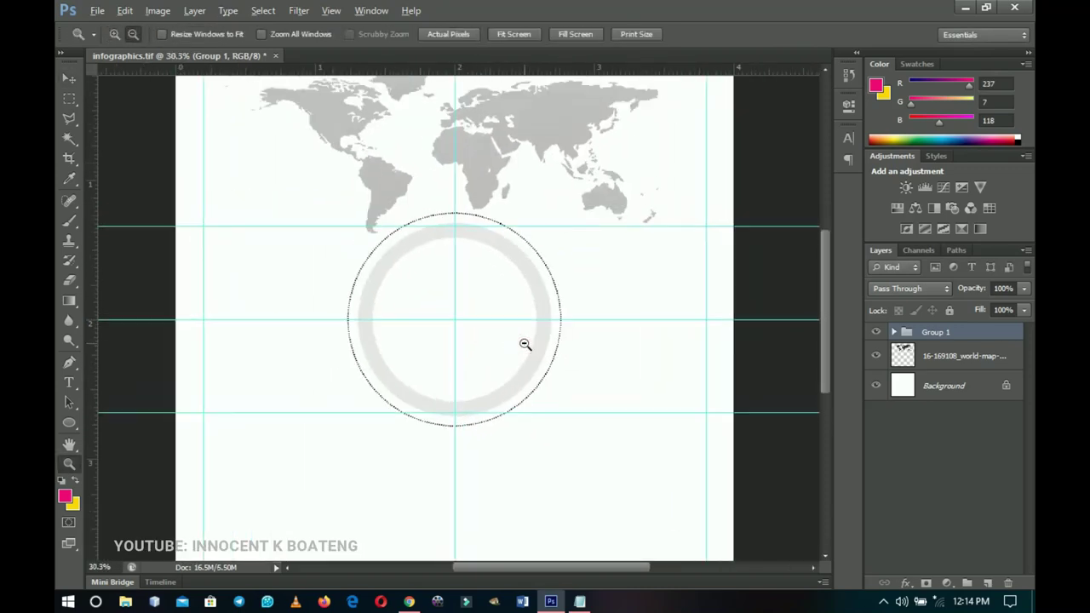
{"action": "key", "text": "v"}
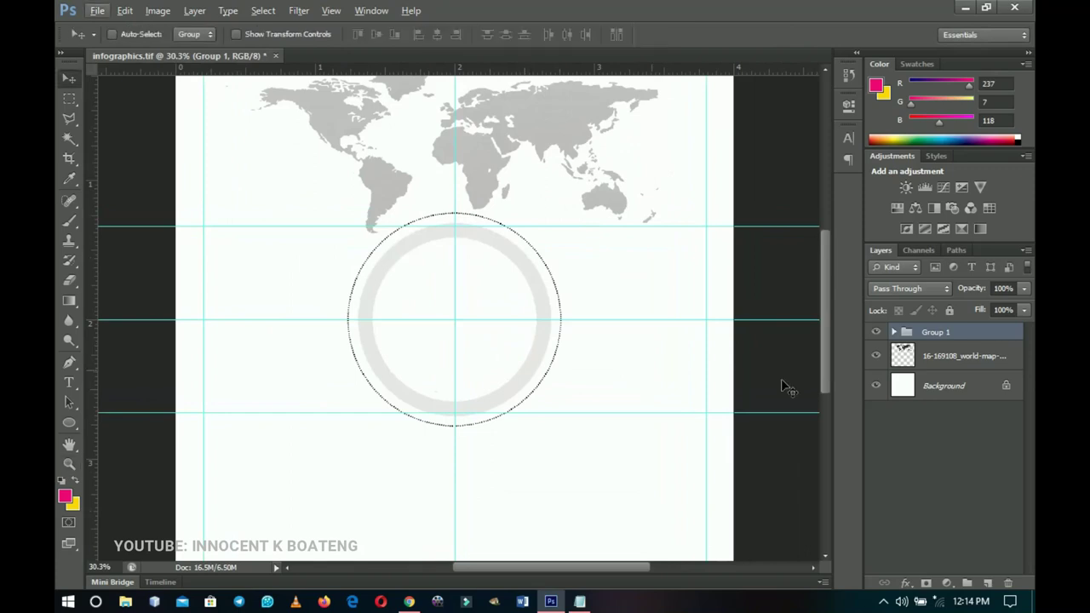
Add a Drop Shadow to the group's Ellipse 1 copy layer with 75% opacity, 8 px distance and an enlarged size.
{"action": "left_click", "coordinate": [893, 332]}
{"action": "left_click", "coordinate": [952, 359]}
{"action": "right_click", "coordinate": [951, 358]}
{"action": "left_click", "coordinate": [855, 76]}
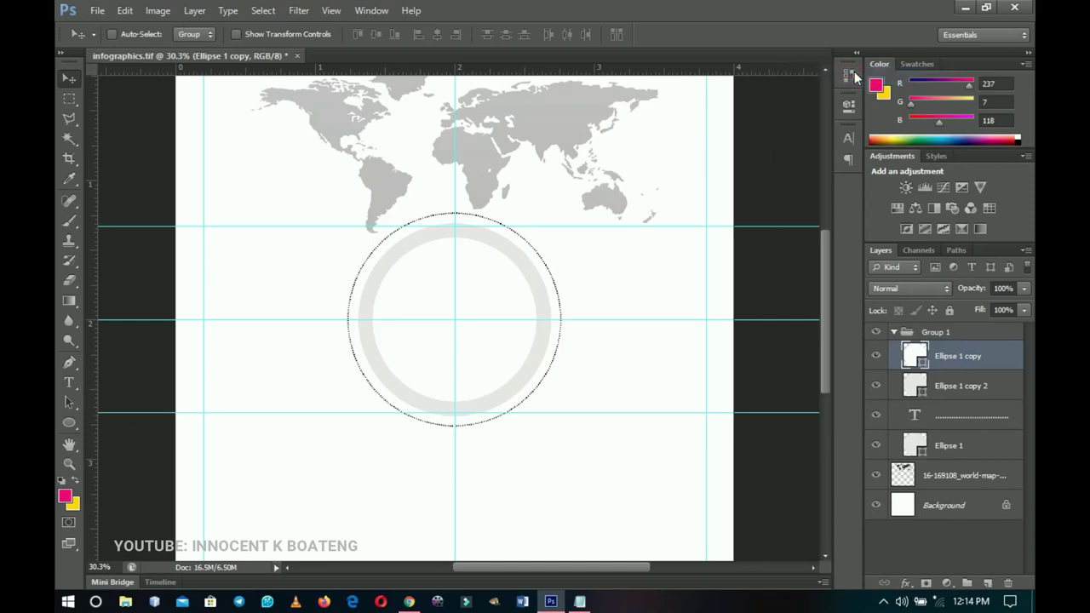
{"action": "left_click", "coordinate": [659, 434]}
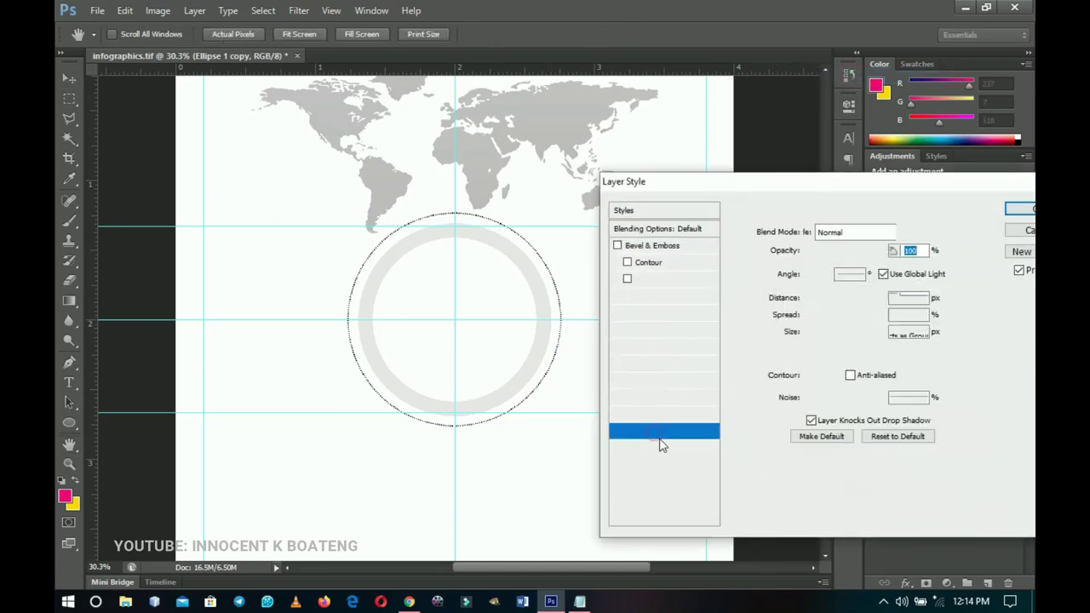
{"action": "left_click", "coordinate": [814, 332]}
{"action": "left_click_drag", "start_coordinate": [818, 337], "coordinate": [824, 338]}
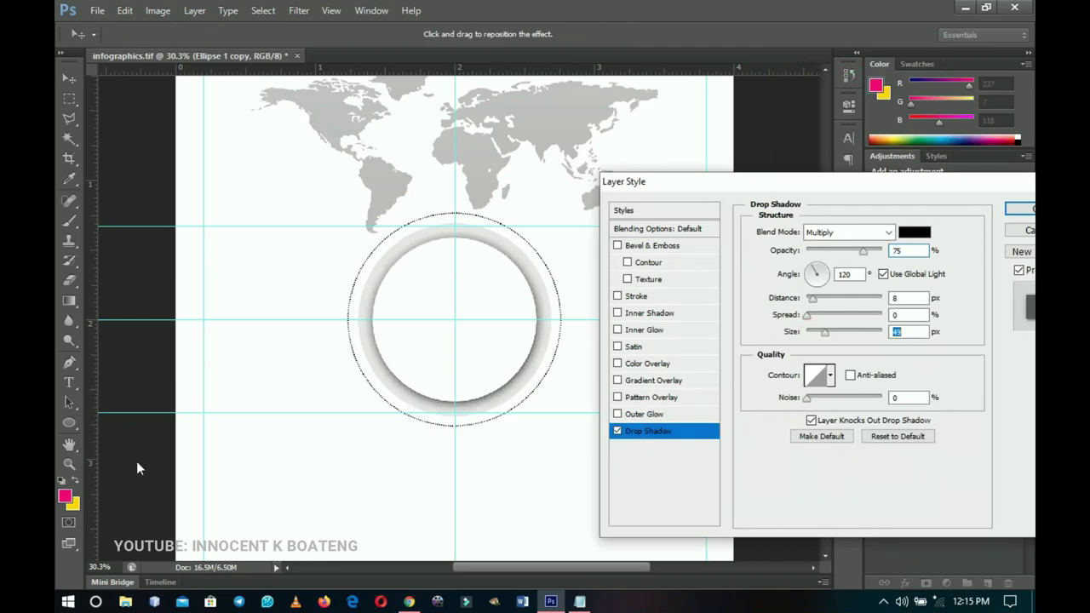
{"action": "left_click", "coordinate": [1015, 213]}
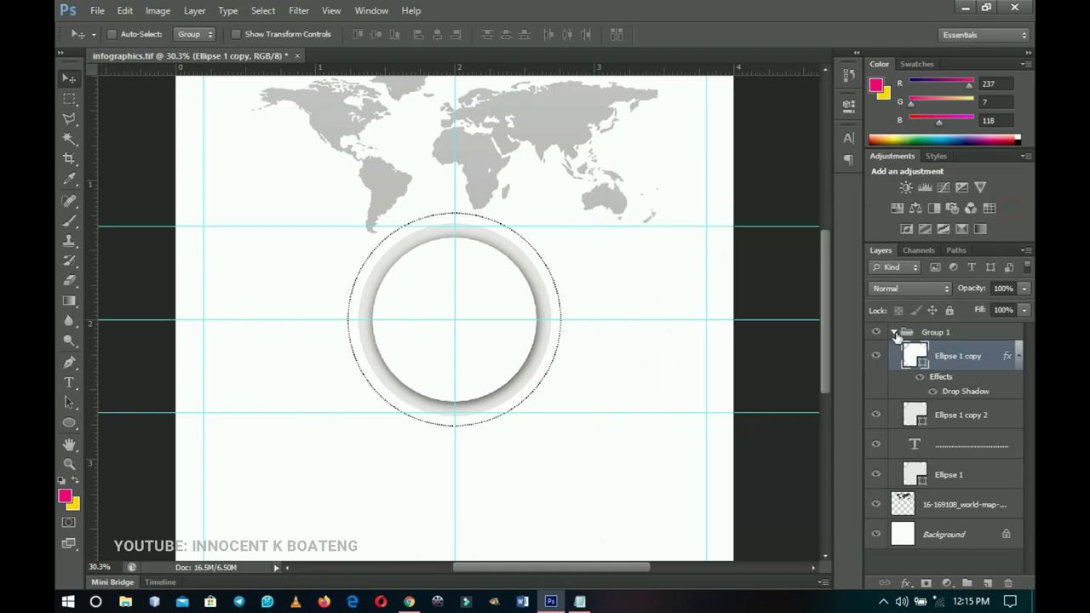
{"action": "left_click", "coordinate": [894, 332]}
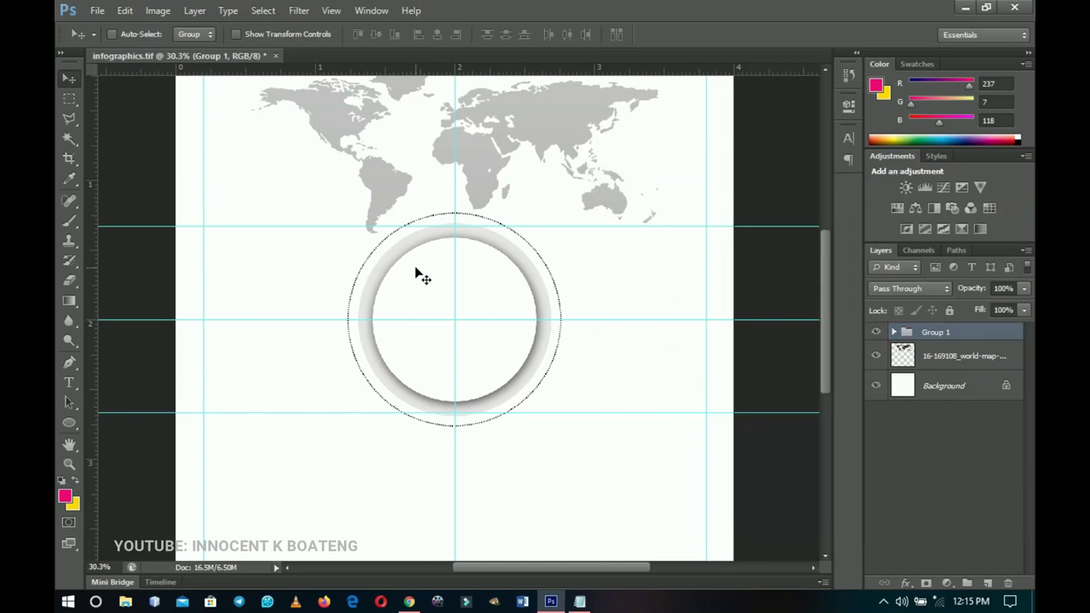
Draw a rounded rectangle of about 896 x 258 px with a 150 px radius, from the left margin guide to the ring's upper-left edge.
{"action": "scroll", "coordinate": [423, 276], "scroll_direction": "down", "scroll_amount": 6}
{"action": "scroll", "coordinate": [423, 276], "scroll_direction": "up", "scroll_amount": 5}
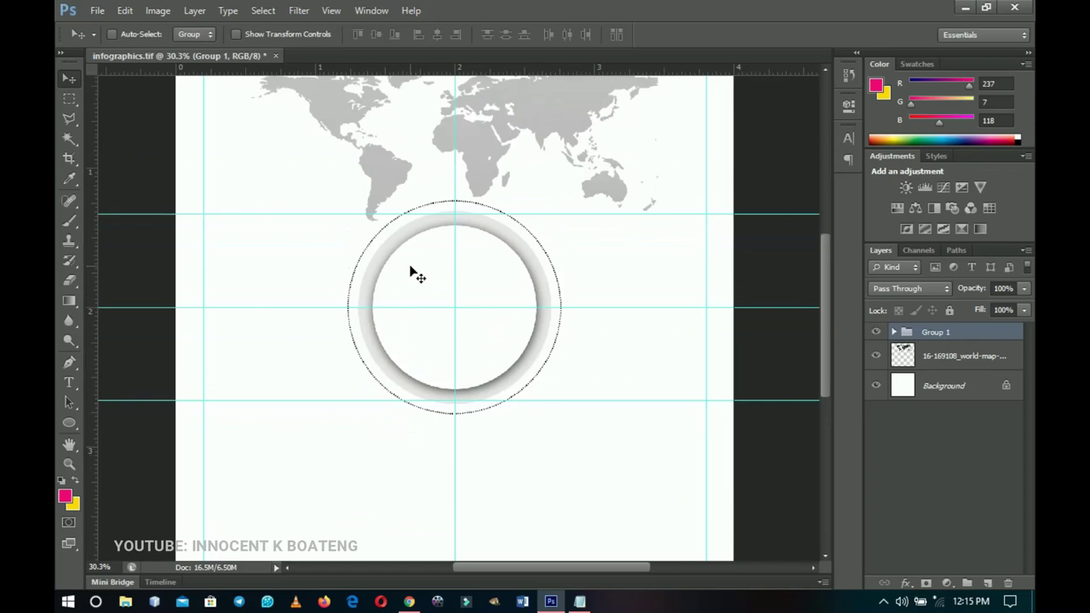
{"action": "left_click", "coordinate": [70, 424]}
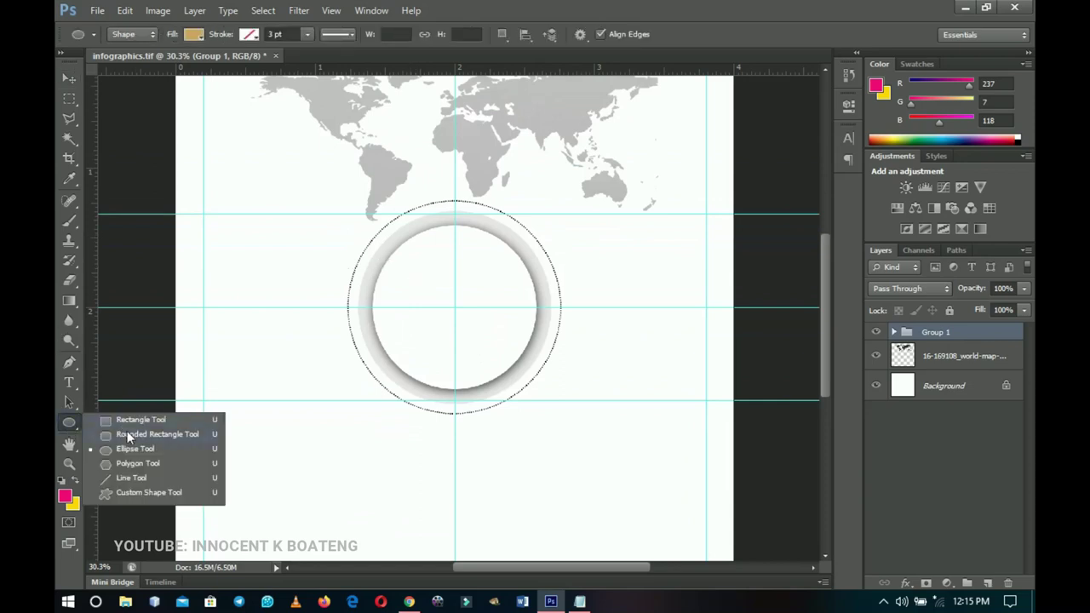
{"action": "left_click", "coordinate": [126, 433]}
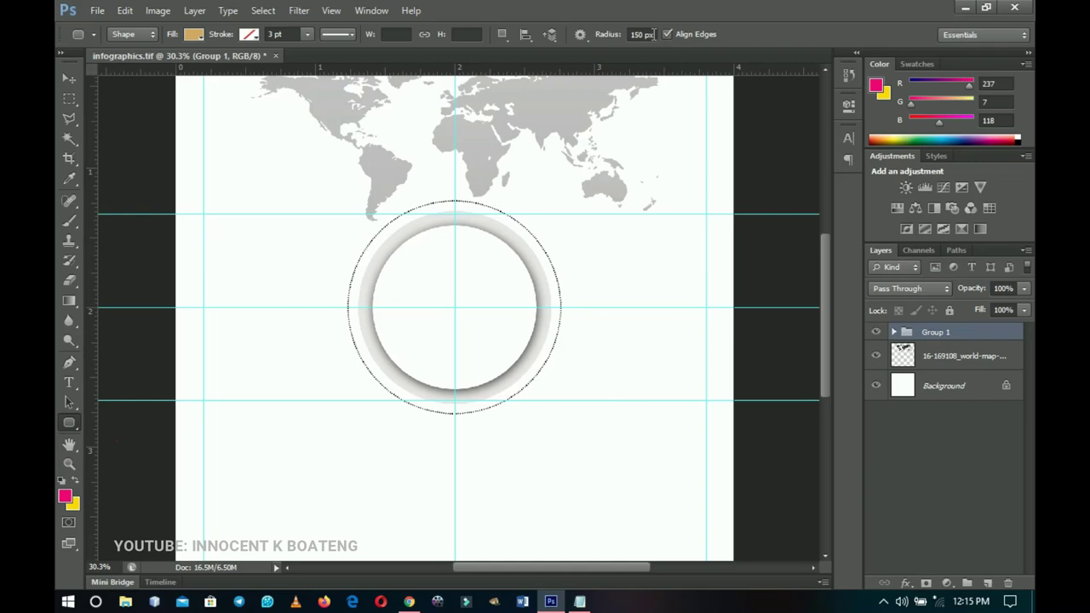
{"action": "left_click", "coordinate": [598, 36]}
{"action": "left_click_drag", "start_coordinate": [281, 171], "coordinate": [532, 245]}
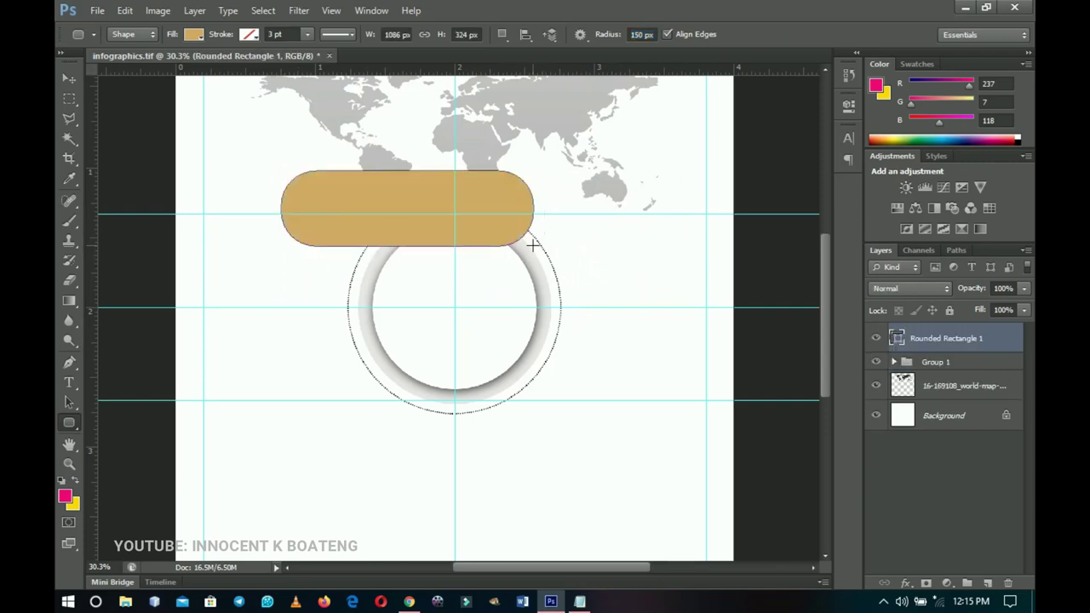
{"action": "key", "text": "ctrl+z"}
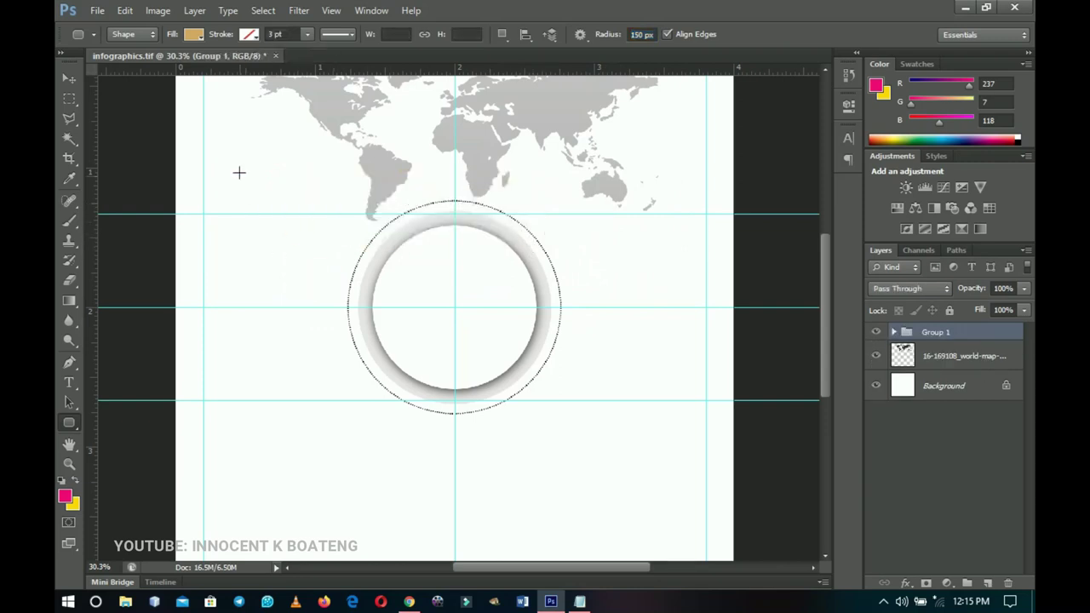
{"action": "left_click_drag", "start_coordinate": [205, 182], "coordinate": [410, 241]}
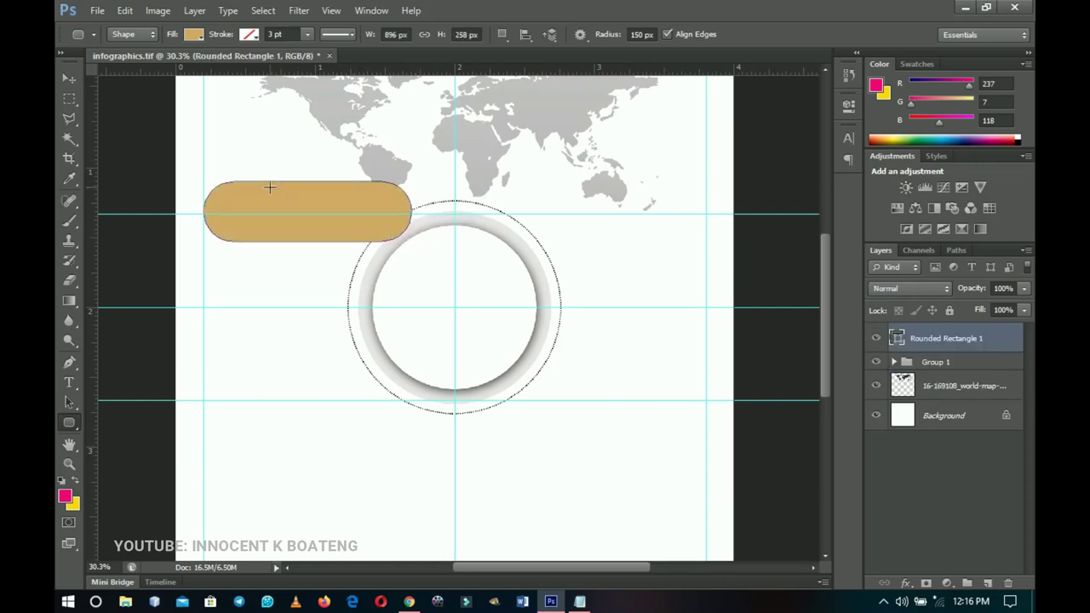
Add a Gradient Overlay to the Rounded Rectangle 1 layer and open its gradient for editing.
{"action": "key", "text": "z"}
{"action": "left_click", "coordinate": [242, 176]}
{"action": "left_click", "coordinate": [242, 177]}
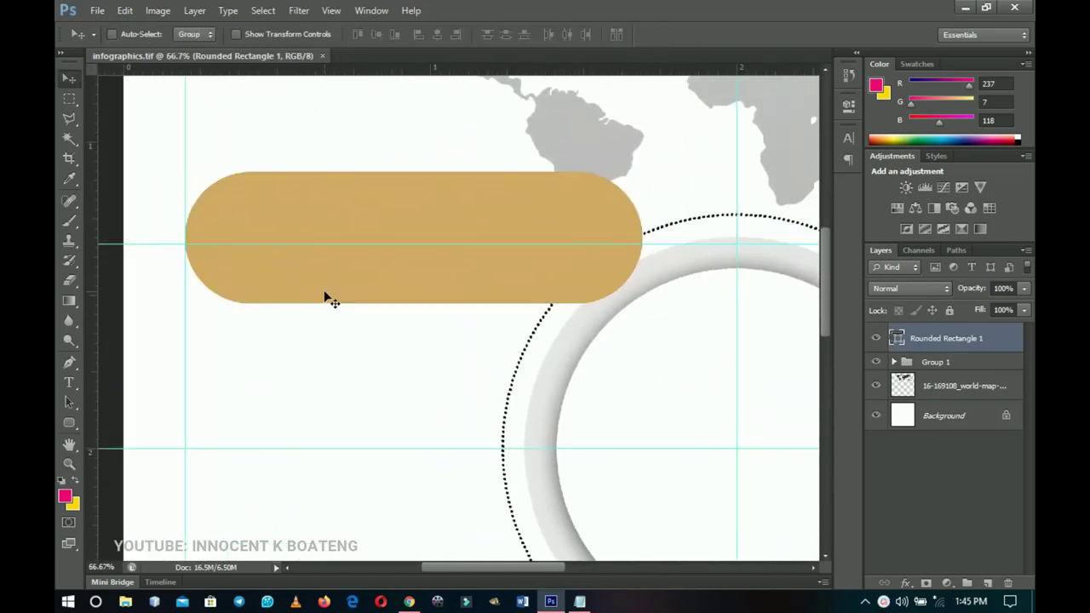
{"action": "right_click", "coordinate": [926, 345]}
{"action": "left_click", "coordinate": [805, 83]}
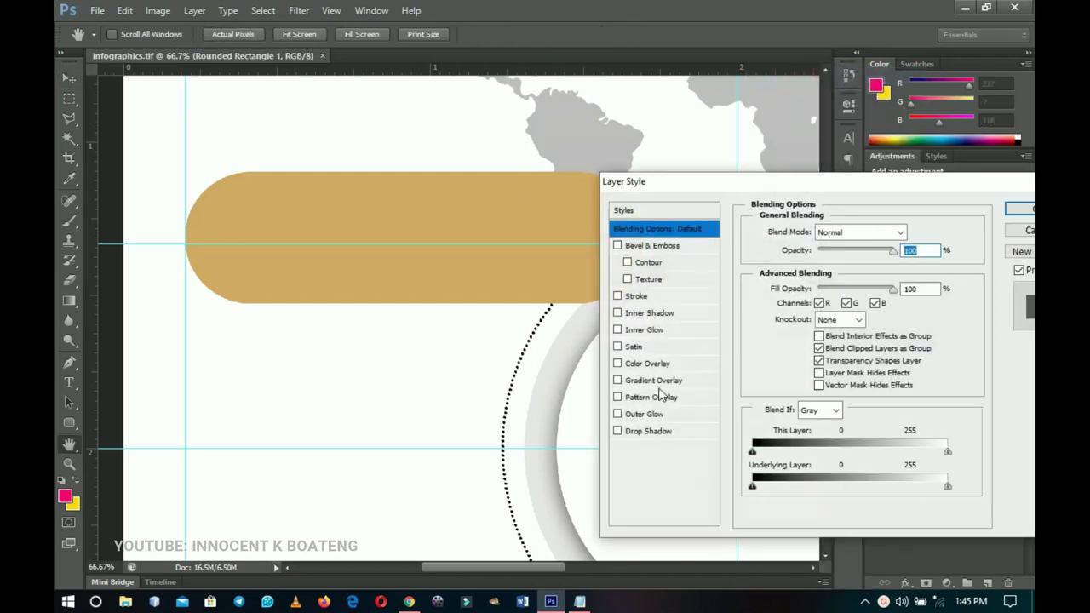
{"action": "left_click", "coordinate": [662, 383]}
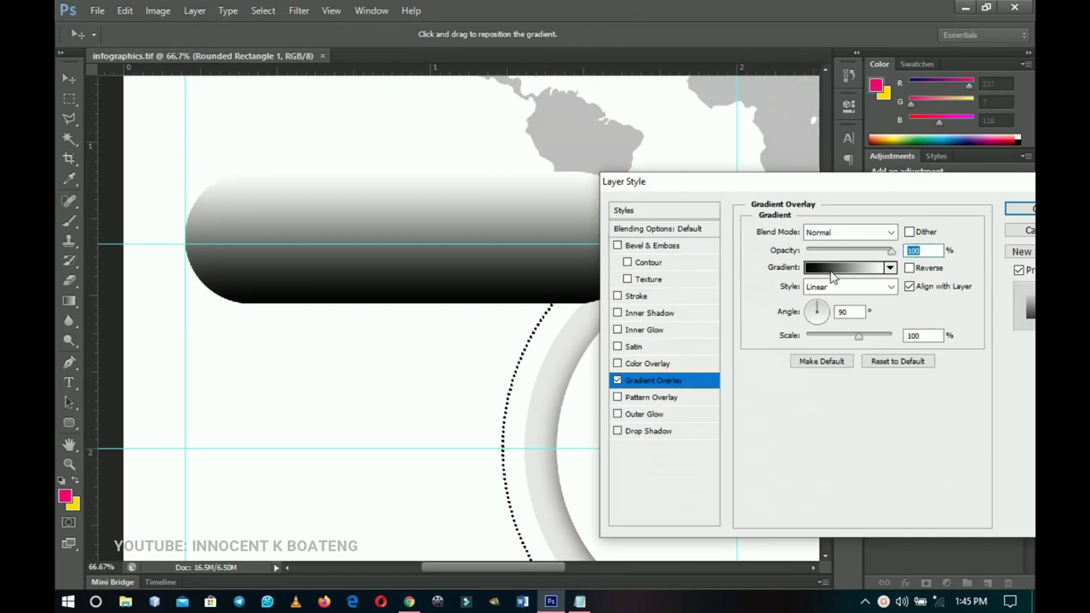
{"action": "left_click", "coordinate": [826, 270]}
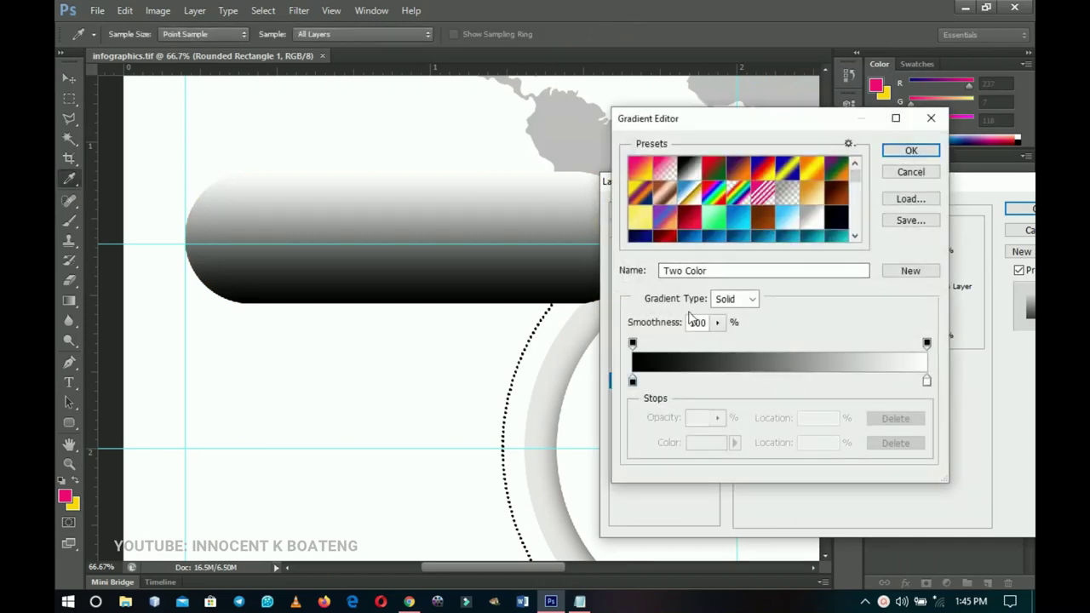
Set the gradient's black color stop to cyan (00e6f9).
{"action": "left_click", "coordinate": [633, 382]}
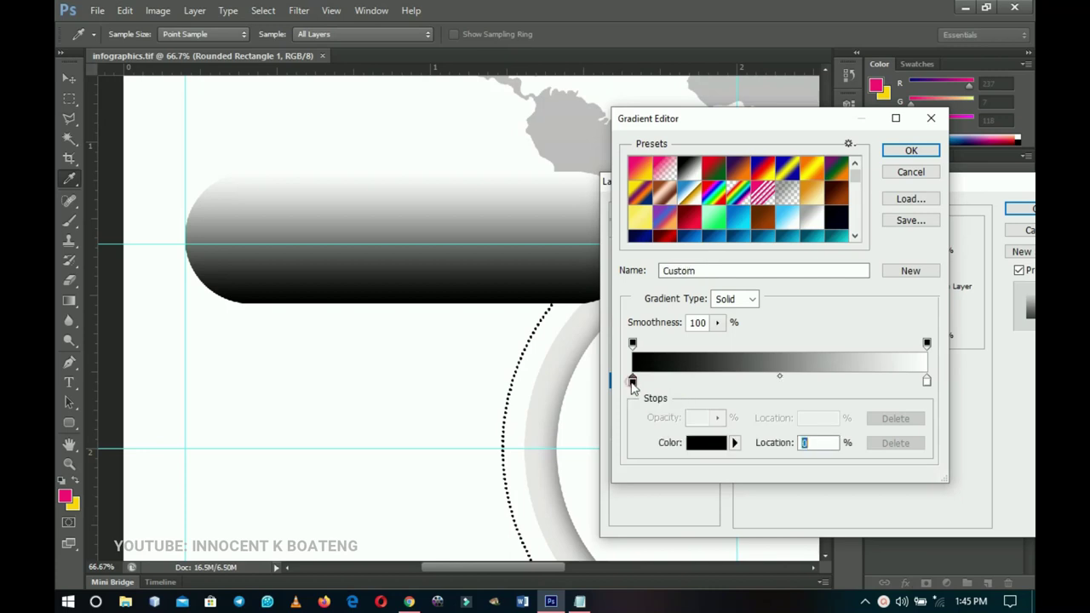
{"action": "left_click", "coordinate": [699, 449]}
{"action": "left_click", "coordinate": [878, 283]}
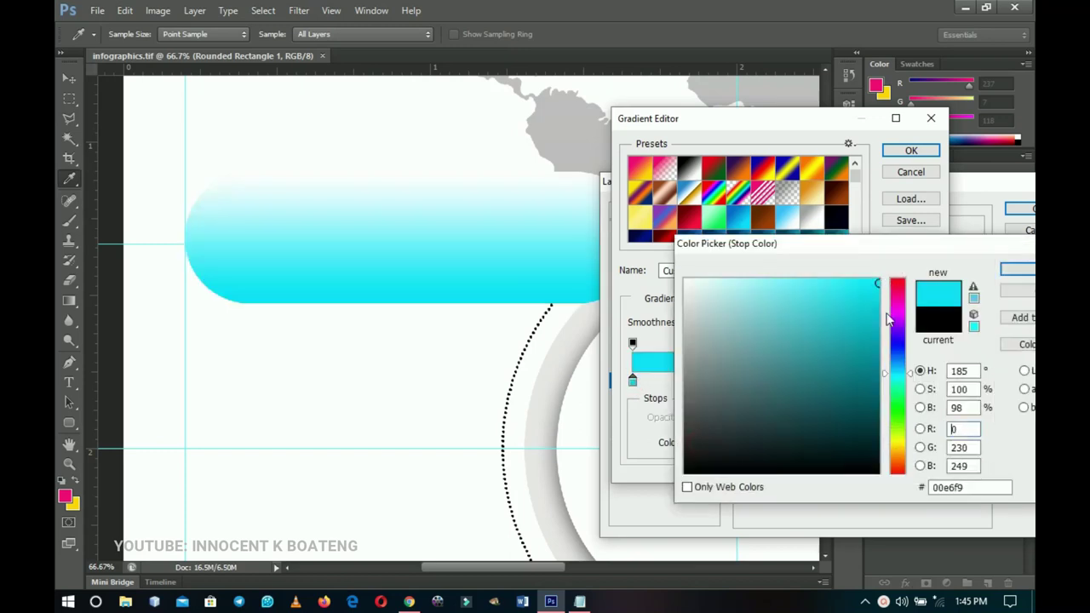
{"action": "left_click", "coordinate": [1009, 271]}
{"action": "left_click", "coordinate": [927, 381]}
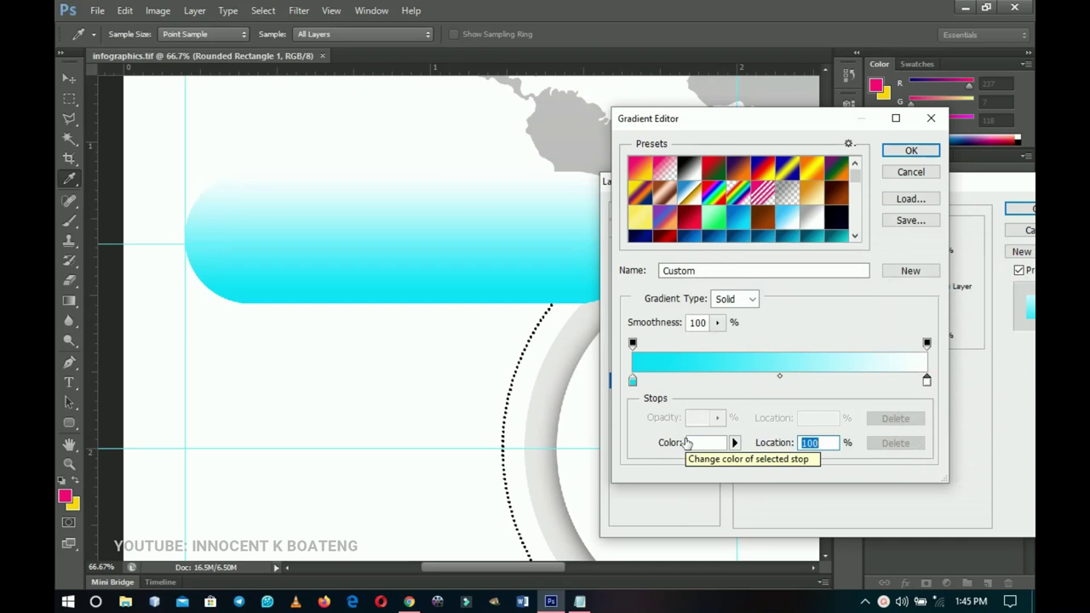
{"action": "left_click", "coordinate": [694, 443]}
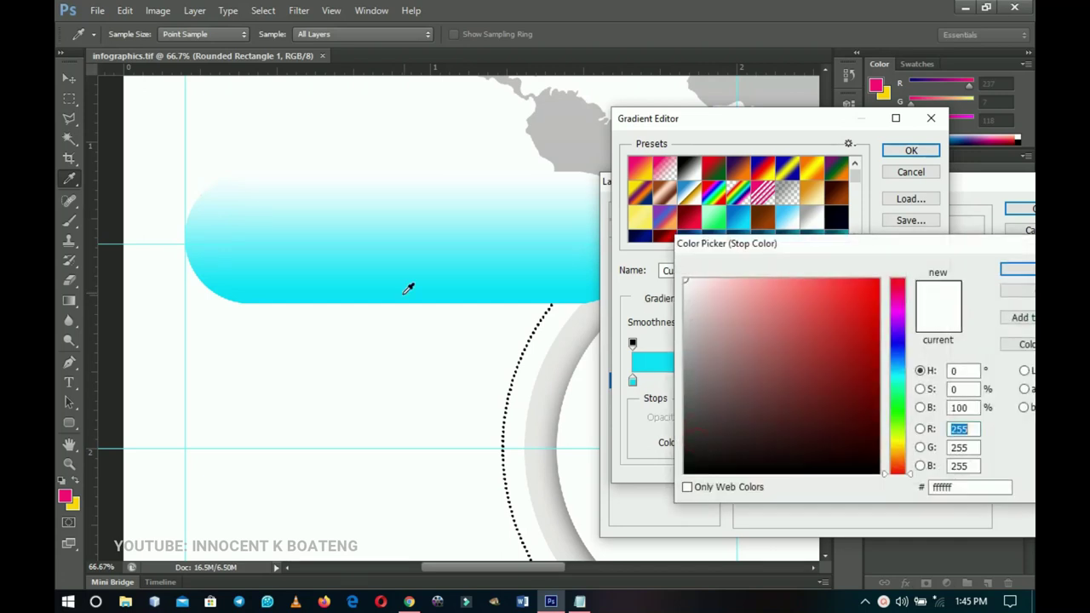
{"action": "left_click", "coordinate": [409, 290]}
{"action": "left_click", "coordinate": [839, 335]}
{"action": "left_click", "coordinate": [857, 390]}
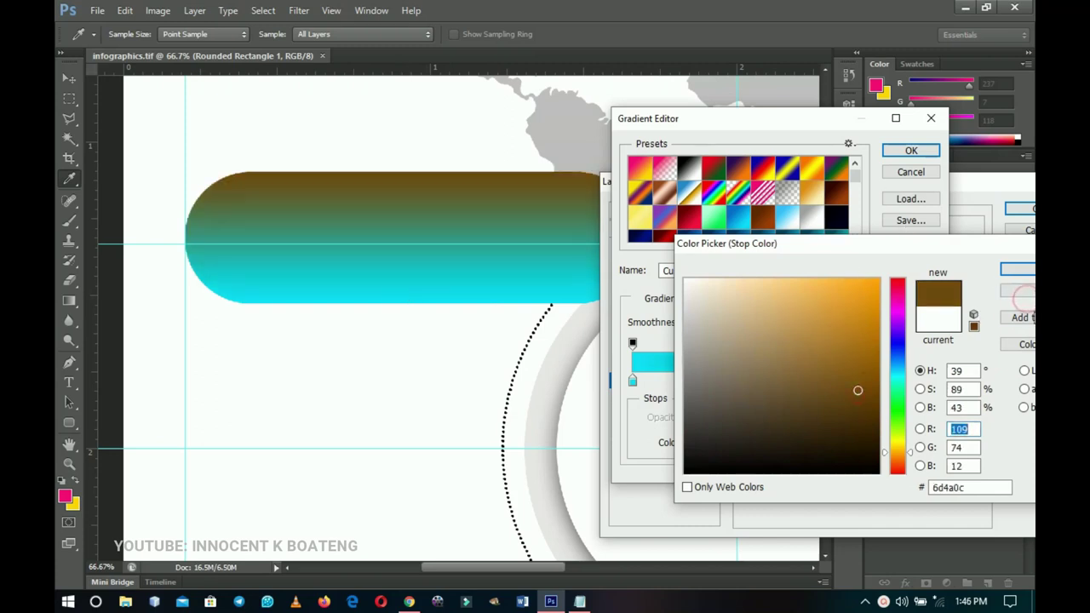
{"action": "left_click", "coordinate": [1021, 294]}
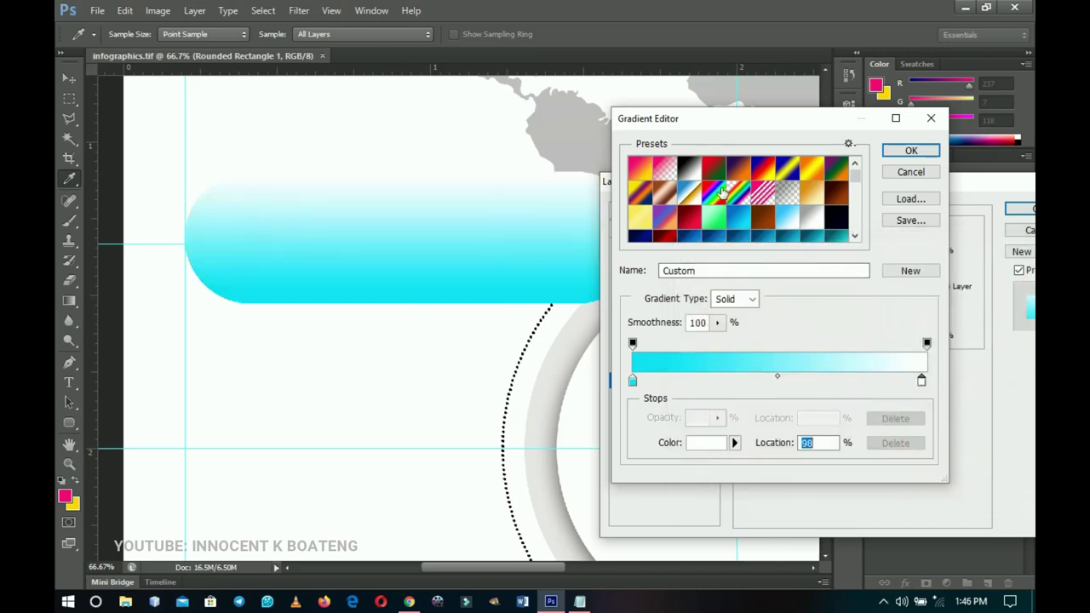
Choose the near-black gradient preset for the rounded rectangle's overlay and apply the layer style.
{"action": "scroll", "coordinate": [754, 194], "scroll_direction": "down", "scroll_amount": 2}
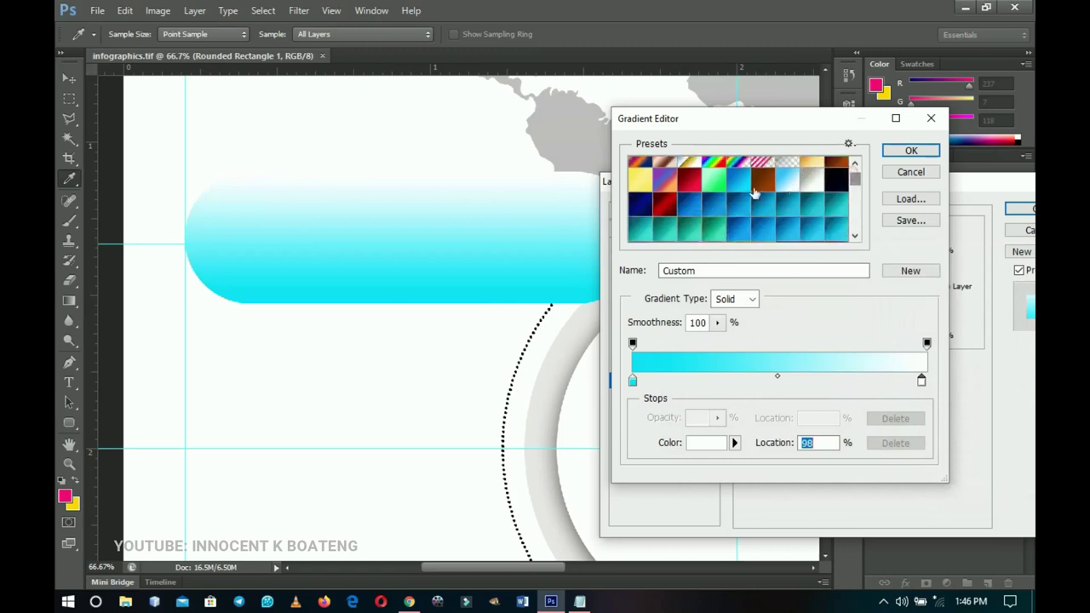
{"action": "scroll", "coordinate": [855, 236], "scroll_direction": "down", "scroll_amount": 3}
{"action": "scroll", "coordinate": [854, 237], "scroll_direction": "down", "scroll_amount": 5}
{"action": "scroll", "coordinate": [858, 220], "scroll_direction": "up", "scroll_amount": 2}
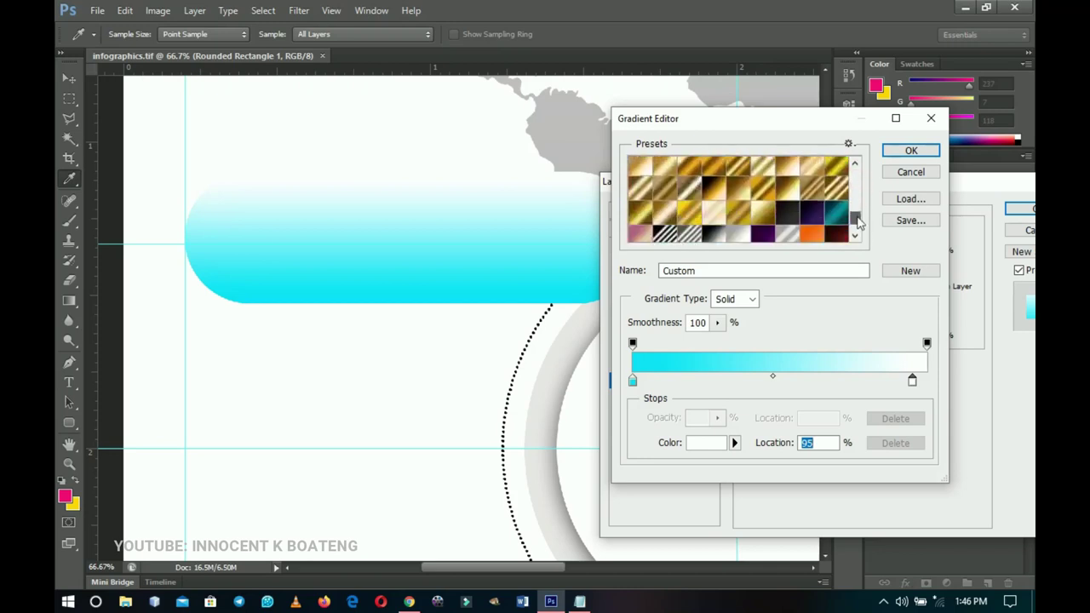
{"action": "left_click", "coordinate": [790, 212]}
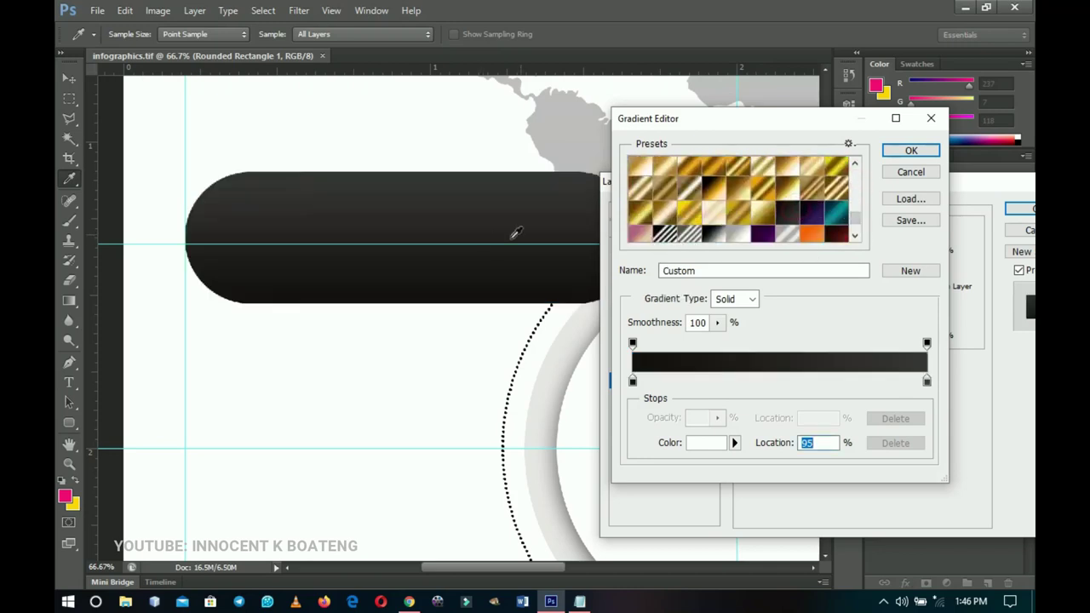
{"action": "left_click", "coordinate": [907, 150]}
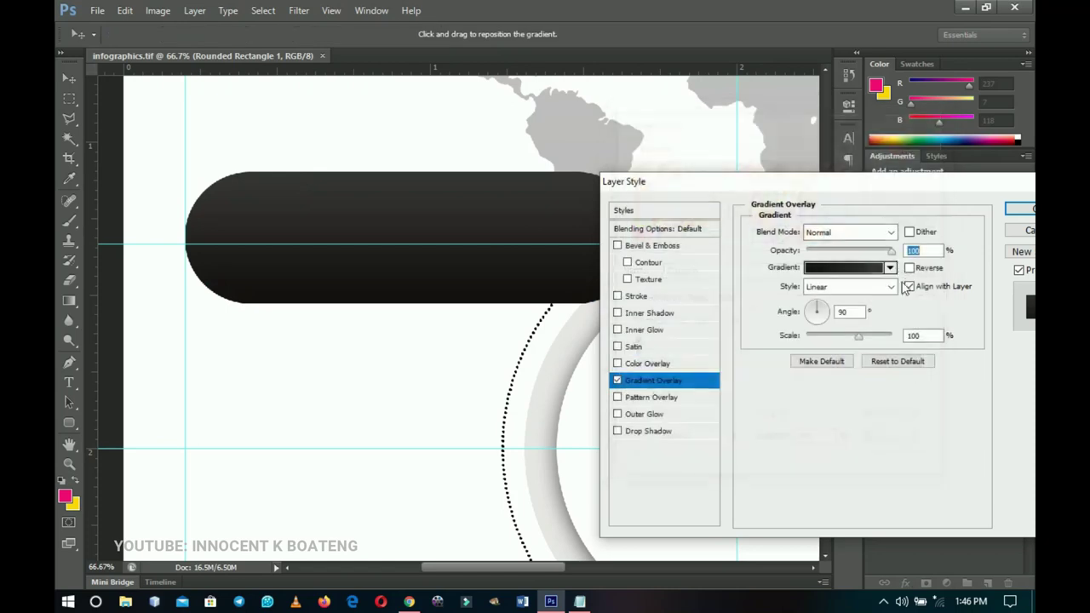
{"action": "left_click", "coordinate": [1020, 209]}
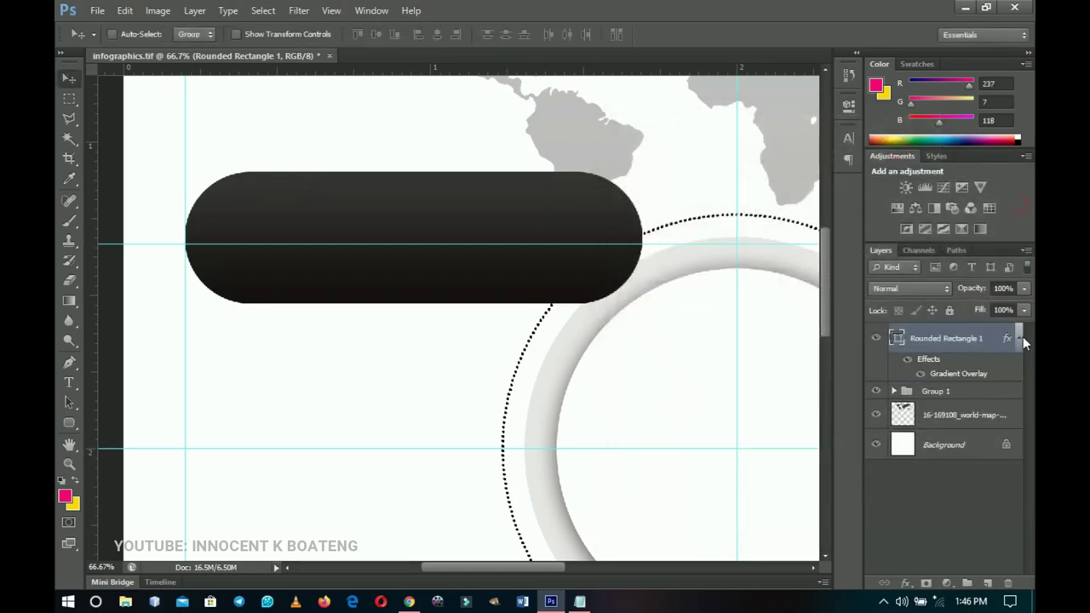
Duplicate the Rounded Rectangle 1 layer and scale the copy down about its centre to roughly 92.6%.
{"action": "left_click", "coordinate": [1020, 338]}
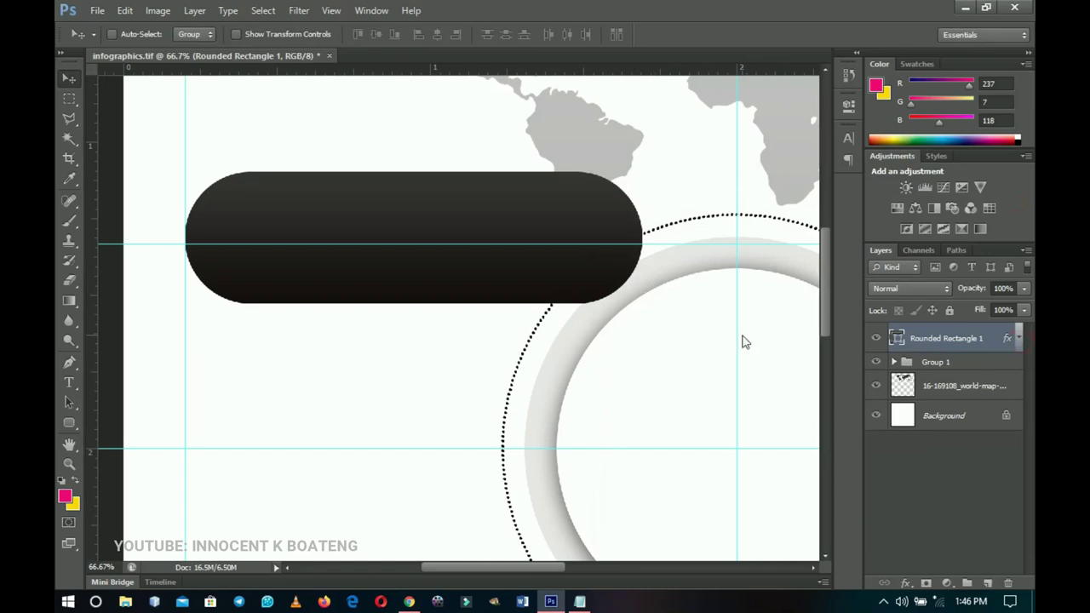
{"action": "key", "text": "ctrl+j"}
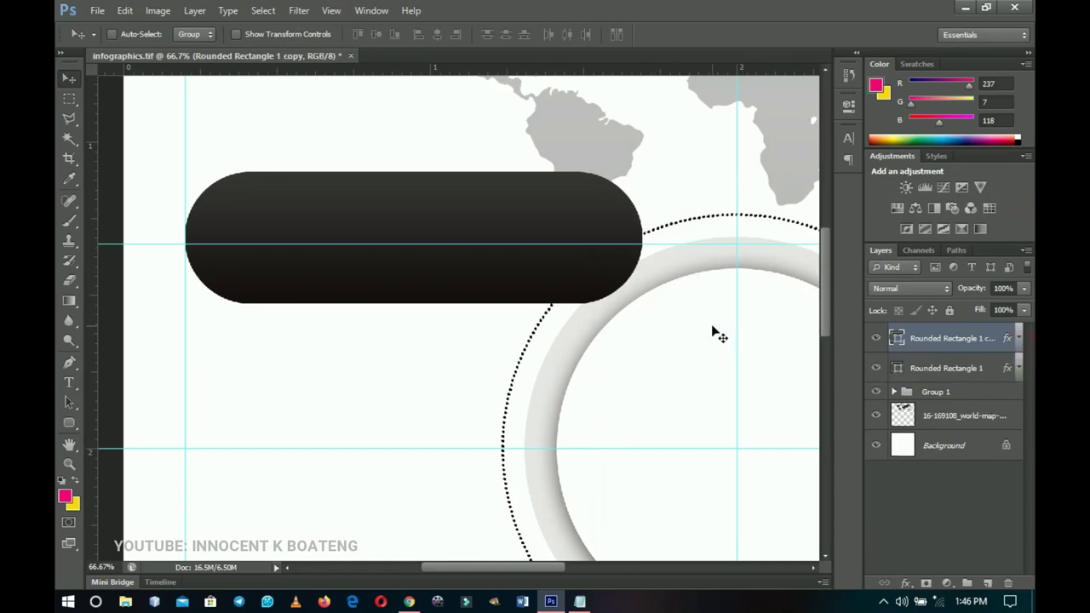
{"action": "key", "text": "ctrl+t"}
{"action": "left_click_drag", "start_coordinate": [642, 168], "coordinate": [629, 174]}
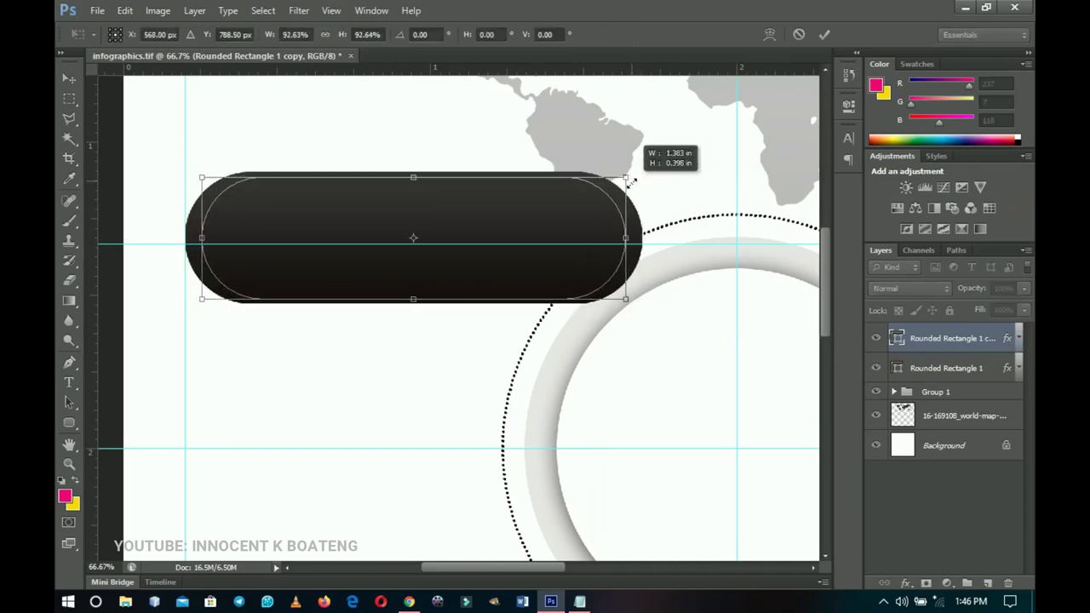
{"action": "double_click", "coordinate": [586, 214]}
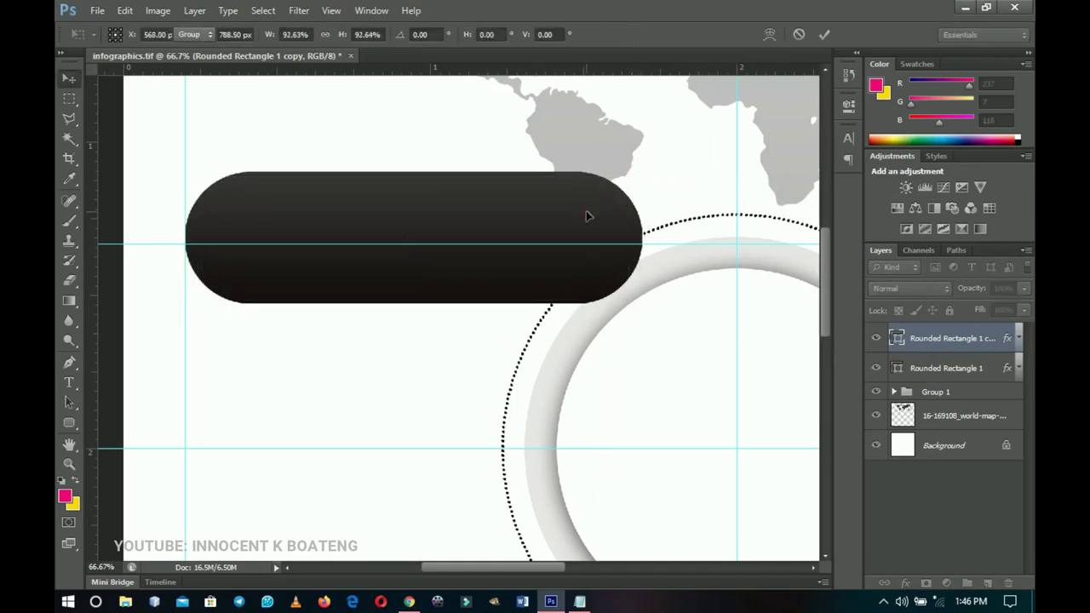
Clear the layer style from the rounded rectangle copy and set its fill color to white (ffffff).
{"action": "right_click", "coordinate": [926, 335]}
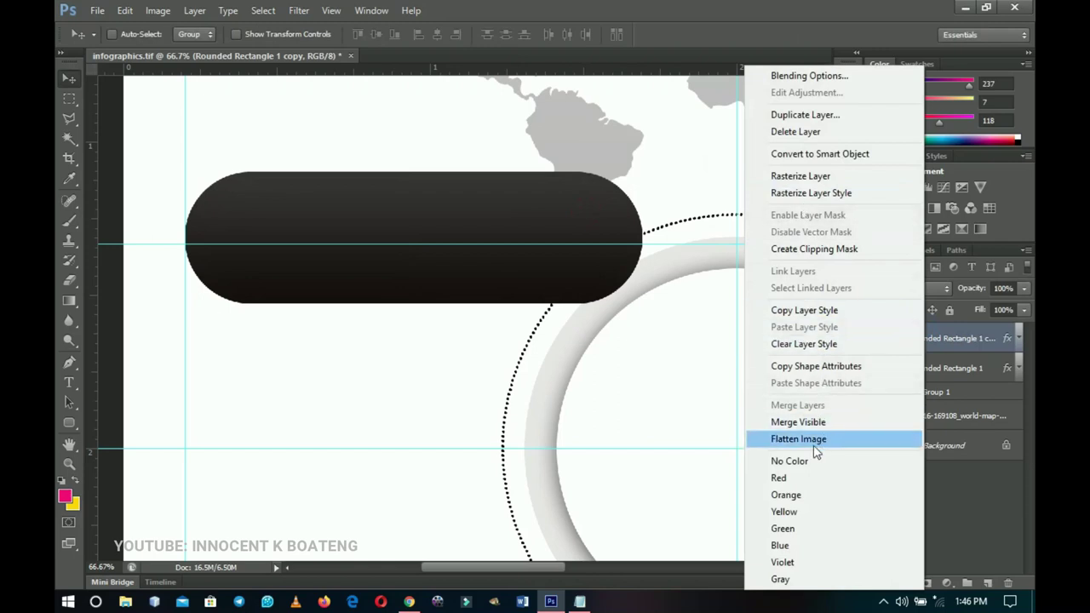
{"action": "left_click", "coordinate": [805, 345]}
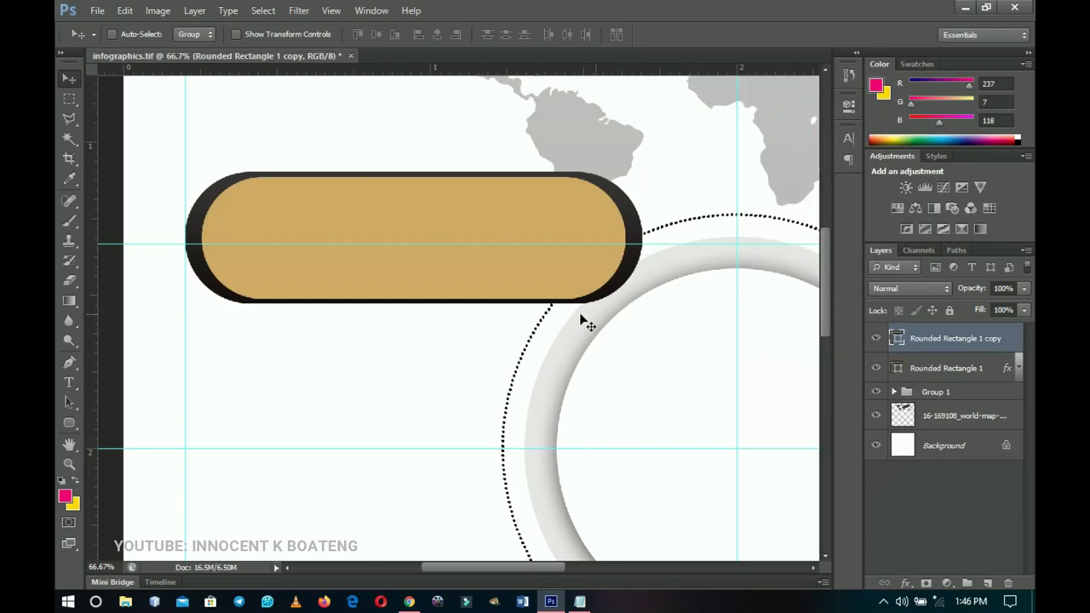
{"action": "double_click", "coordinate": [898, 340]}
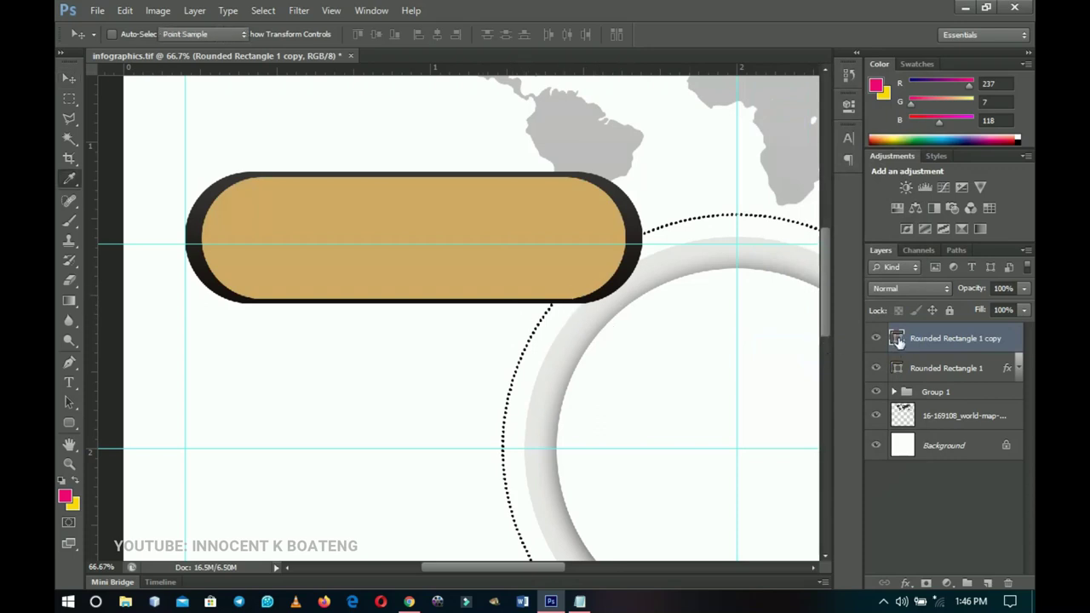
{"action": "left_click", "coordinate": [652, 243]}
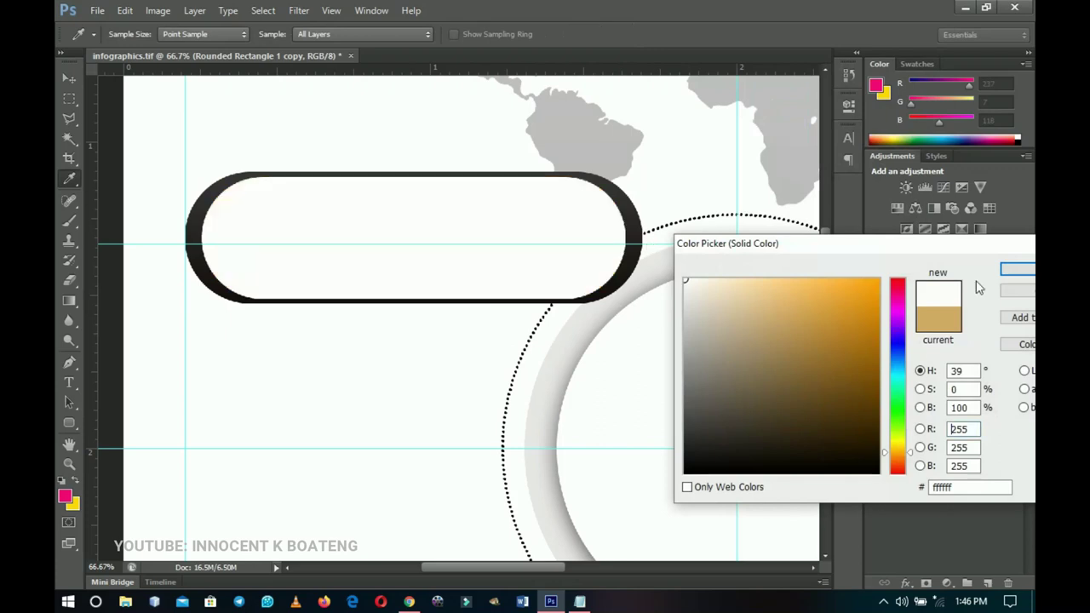
{"action": "left_click", "coordinate": [1017, 270]}
Widen the white rounded rectangle and nudge it left so a thin, even black border surrounds it.
{"action": "key", "text": "ctrl+t"}
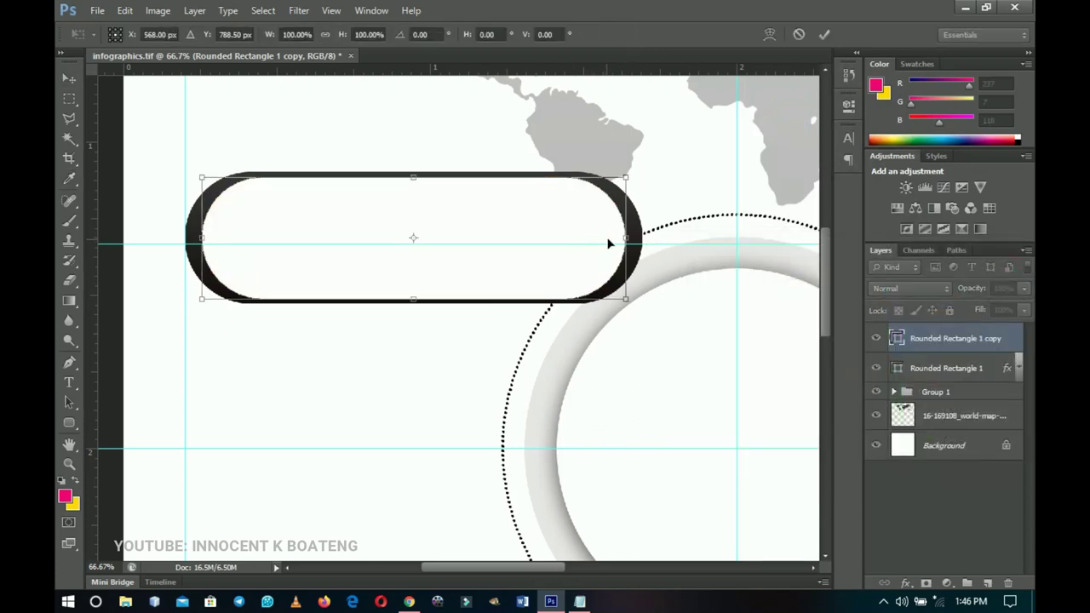
{"action": "left_click_drag", "start_coordinate": [622, 240], "coordinate": [644, 239]}
{"action": "key", "text": "Return"}
{"action": "key", "text": "Left"}
{"action": "key", "text": "Left"}
{"action": "key", "text": "Left"}
{"action": "key", "text": "Left"}
{"action": "key", "text": "Left"}
{"action": "key", "text": "Left"}
{"action": "key", "text": "Left"}
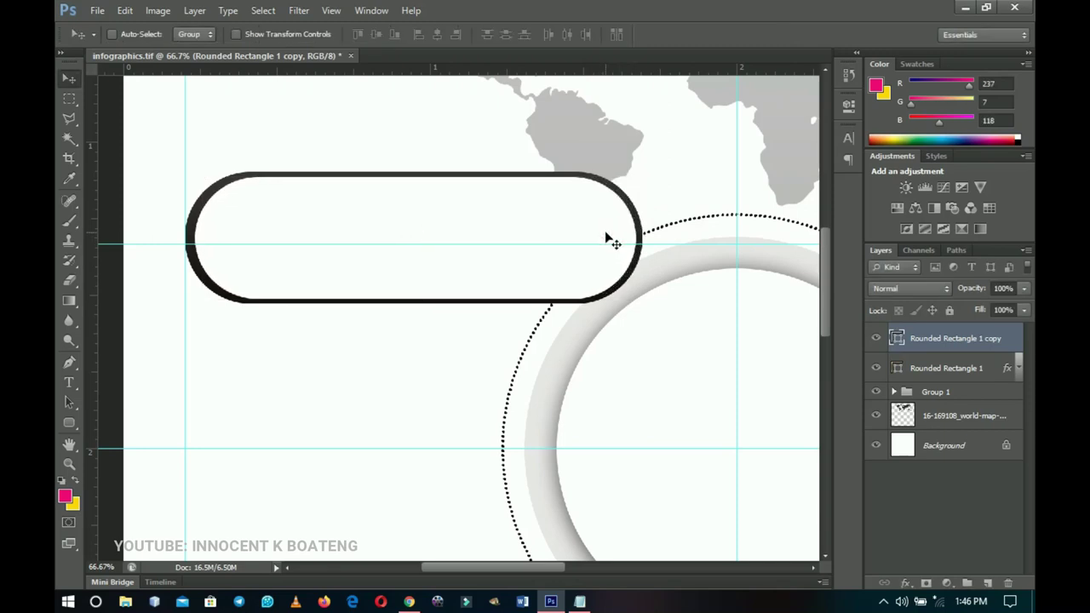
{"action": "key", "text": "Left"}
Scale both rounded rectangles together to about 94.7% and nudge them left to the margin guide.
{"action": "left_click", "coordinate": [929, 366], "text": "shift"}
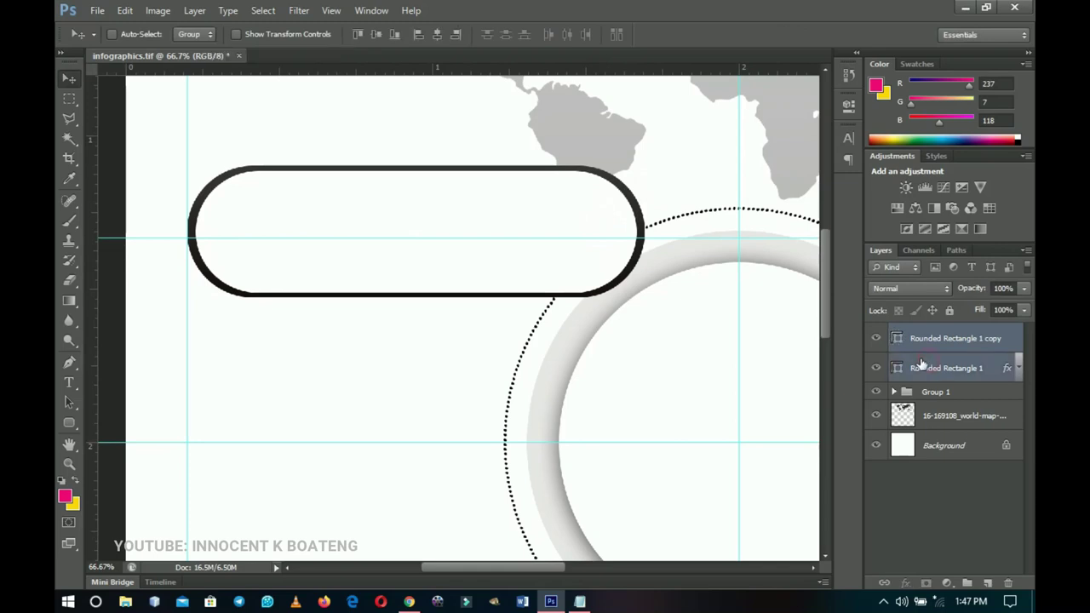
{"action": "key", "text": "ctrl+t"}
{"action": "left_click_drag", "start_coordinate": [643, 165], "coordinate": [633, 170]}
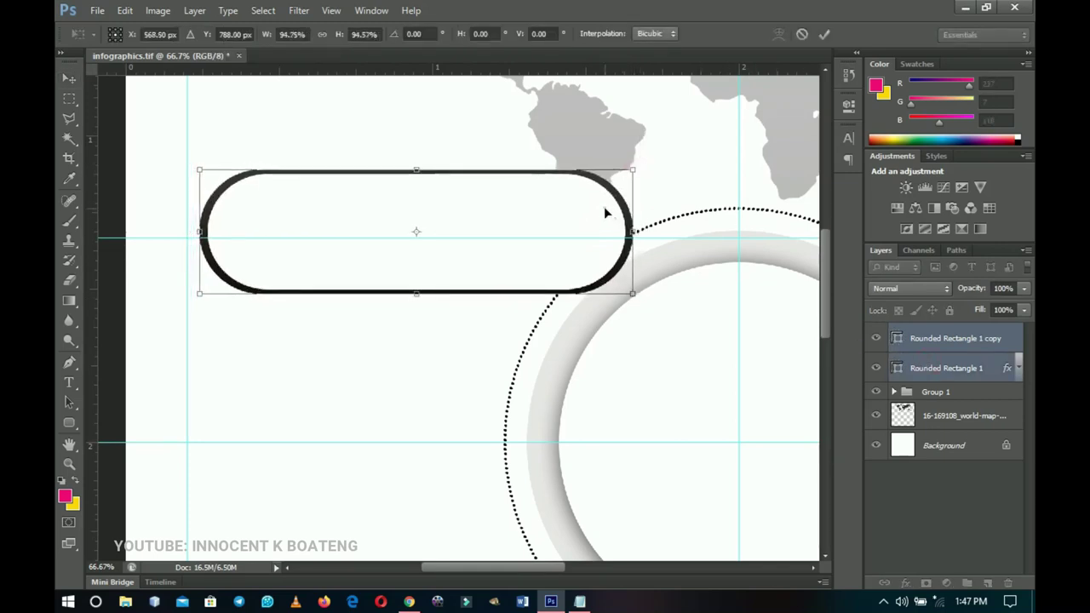
{"action": "key", "text": "Return"}
{"action": "key", "text": "Left"}
{"action": "key", "text": "Left"}
{"action": "key", "text": "Left"}
{"action": "key", "text": "Left"}
{"action": "key", "text": "Left"}
{"action": "key", "text": "Left"}
{"action": "key", "text": "Left"}
{"action": "key", "text": "Left"}
{"action": "key", "text": "Left"}
{"action": "key", "text": "Left"}
{"action": "key", "text": "Left"}
{"action": "key", "text": "Left"}
{"action": "key", "text": "Left"}
{"action": "key", "text": "Left"}
{"action": "key", "text": "Left"}
{"action": "key", "text": "Left"}
{"action": "key", "text": "Left"}
{"action": "key", "text": "Left"}
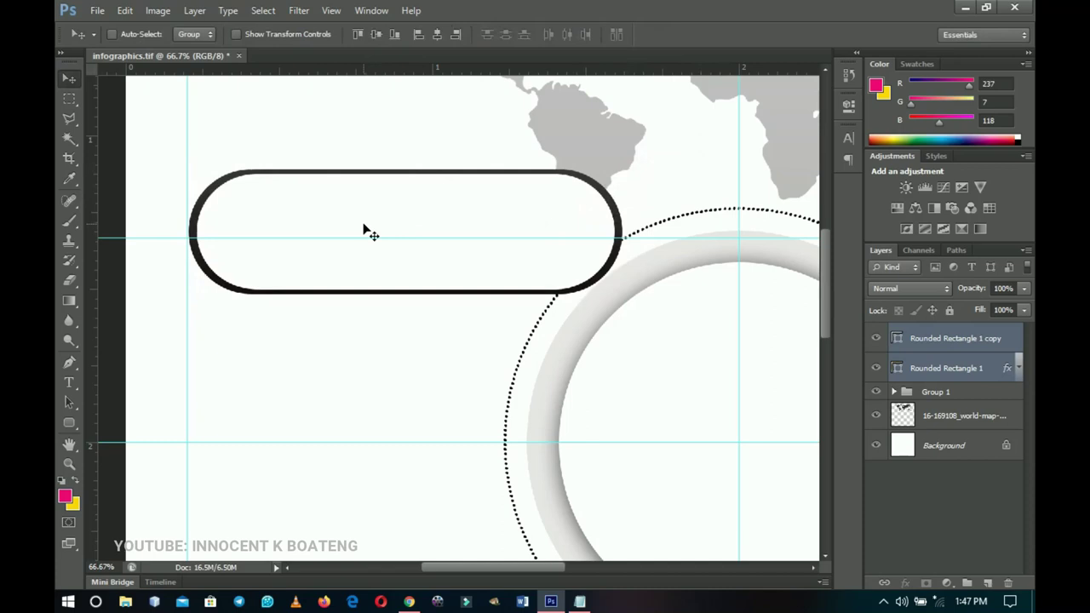
Add a new layer above the white bar and draw a circle of about 171 px over the bar's upper-right end.
{"action": "left_click_drag", "start_coordinate": [318, 216], "coordinate": [423, 221]}
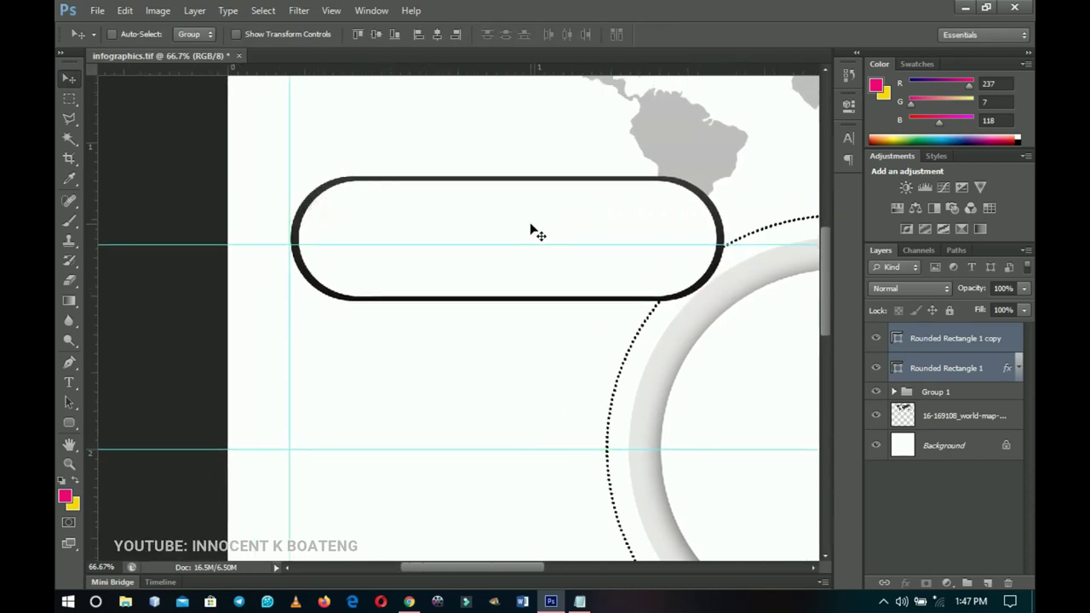
{"action": "left_click_drag", "start_coordinate": [536, 232], "coordinate": [445, 222]}
{"action": "left_click", "coordinate": [955, 338]}
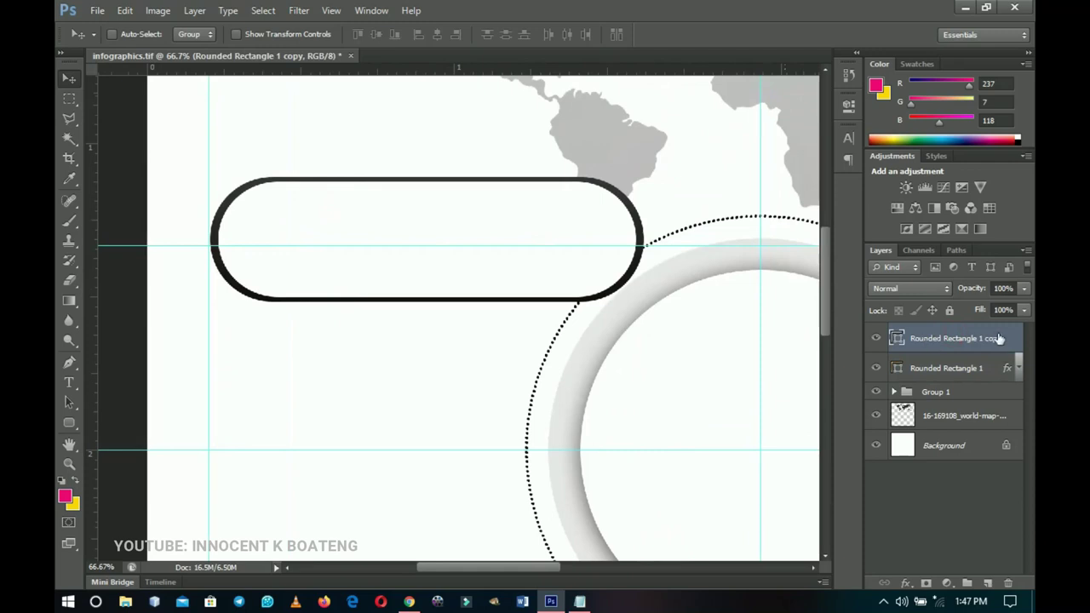
{"action": "left_click", "coordinate": [987, 584]}
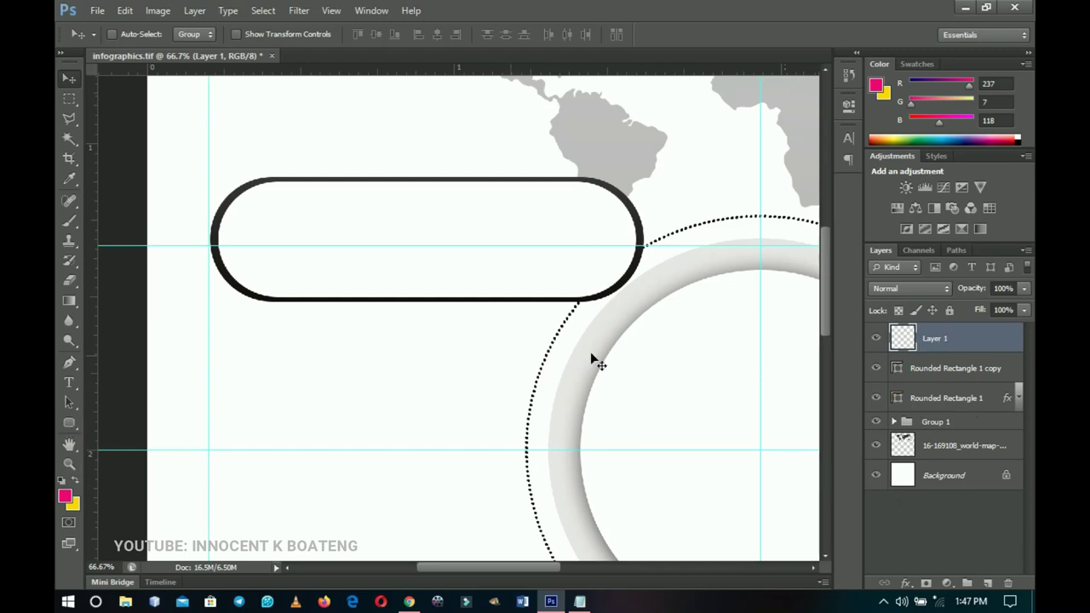
{"action": "left_click", "coordinate": [75, 423]}
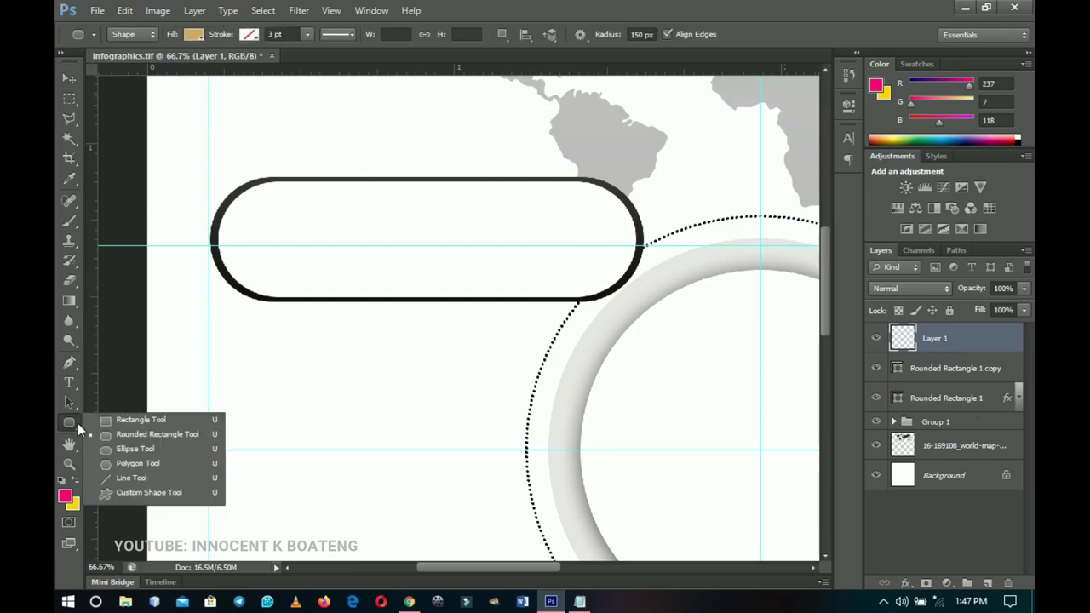
{"action": "left_click", "coordinate": [145, 449]}
{"action": "left_click_drag", "start_coordinate": [550, 153], "coordinate": [638, 282]}
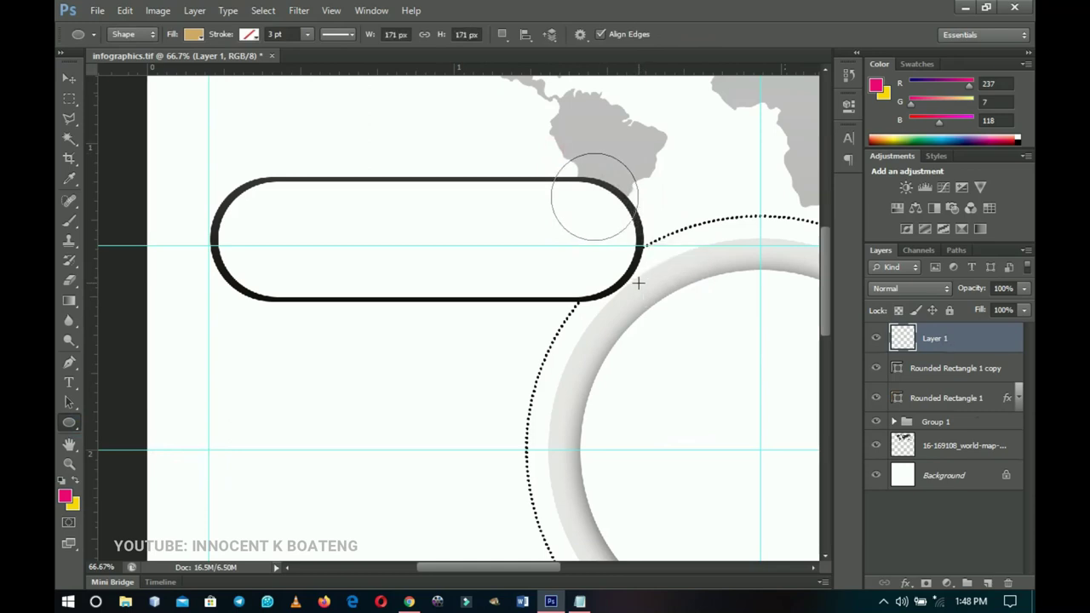
Move the circle down over the bar's right edge and copy Rounded Rectangle 1's gradient effect onto it.
{"action": "left_click", "coordinate": [66, 77]}
{"action": "left_click_drag", "start_coordinate": [602, 209], "coordinate": [623, 230]}
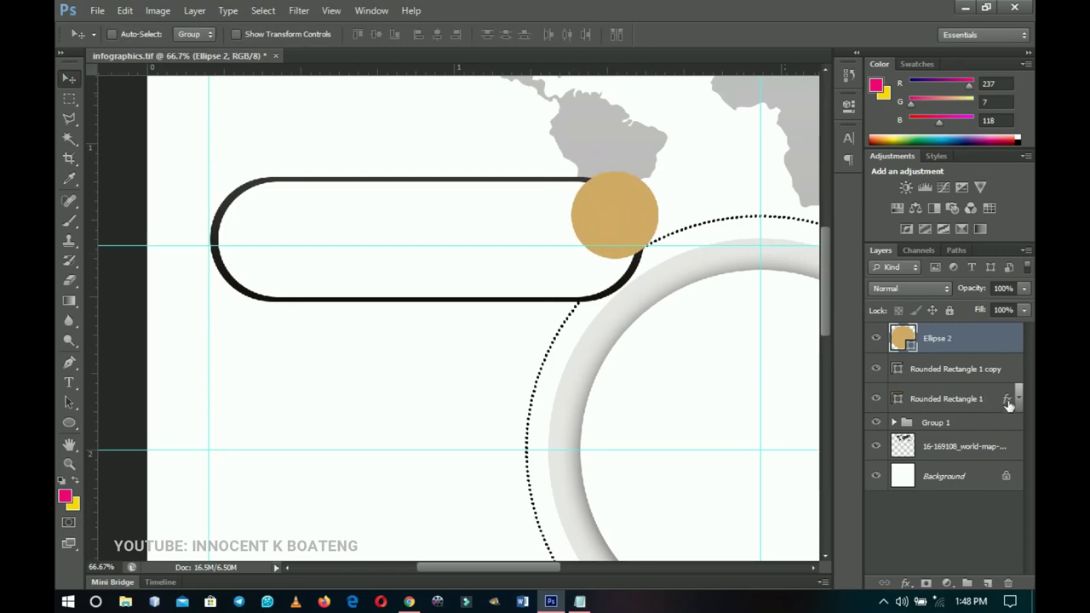
{"action": "left_click_drag", "start_coordinate": [1008, 402], "coordinate": [1001, 337]}
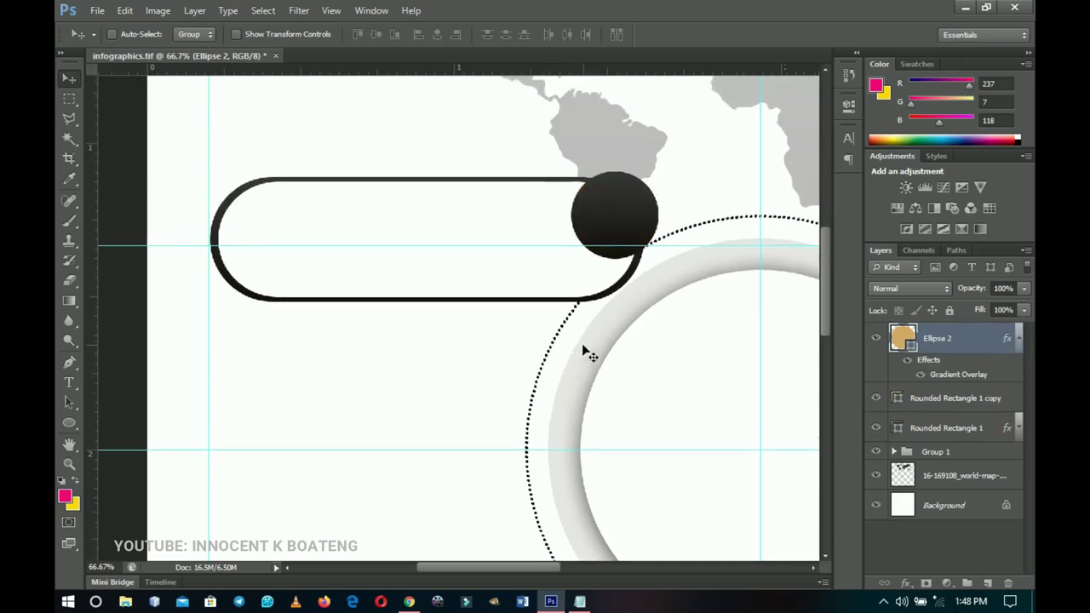
{"action": "left_click", "coordinate": [1005, 339]}
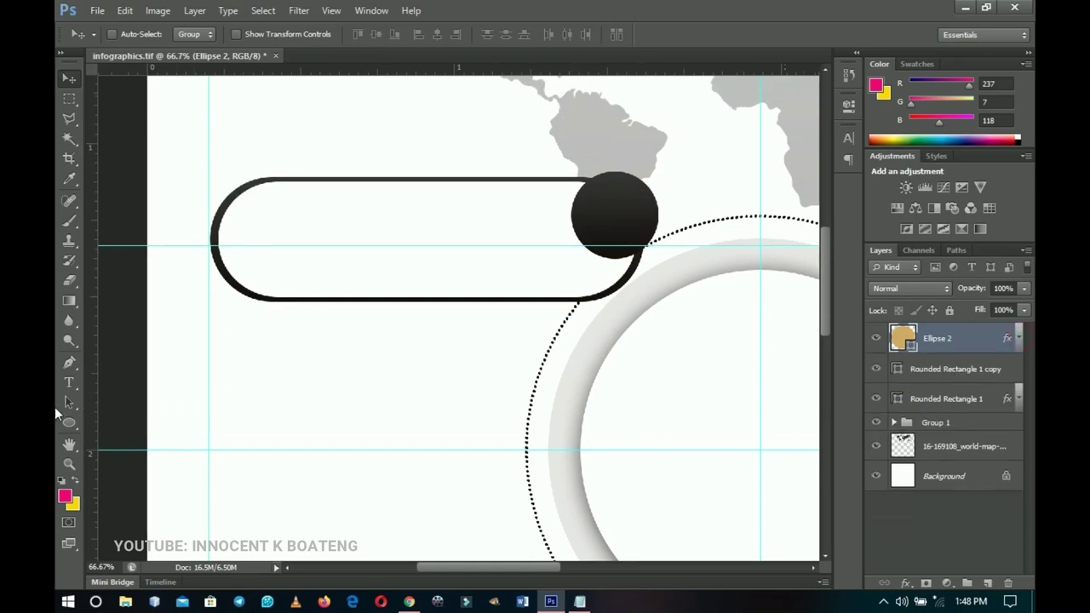
Switch to the Health tips file in Notepad and copy the first tip's text without its number.
{"action": "left_click", "coordinate": [579, 601]}
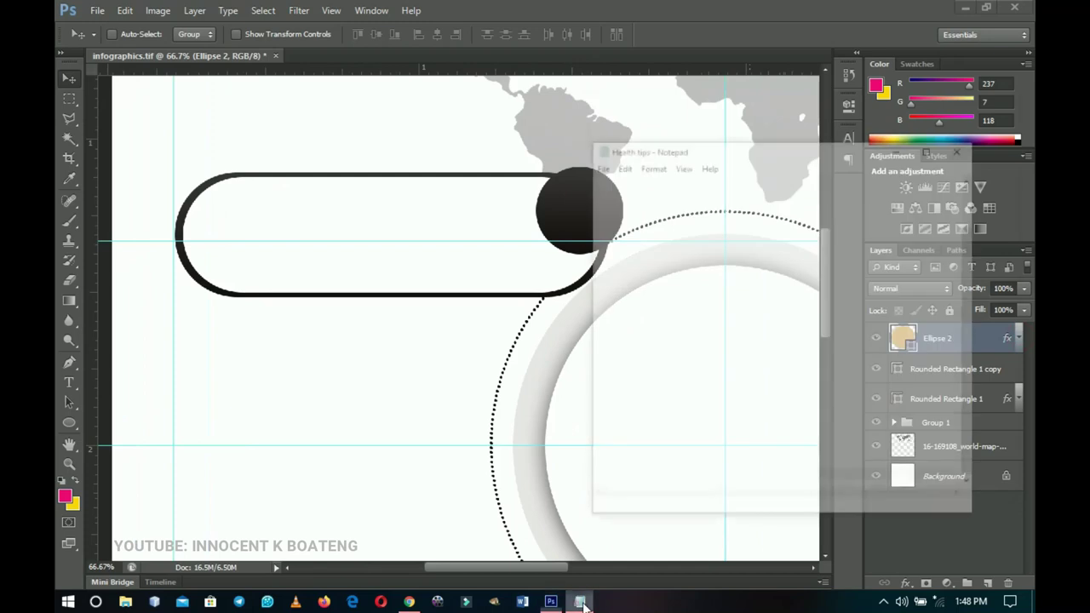
{"action": "scroll", "coordinate": [618, 140], "scroll_direction": "up", "scroll_amount": 2}
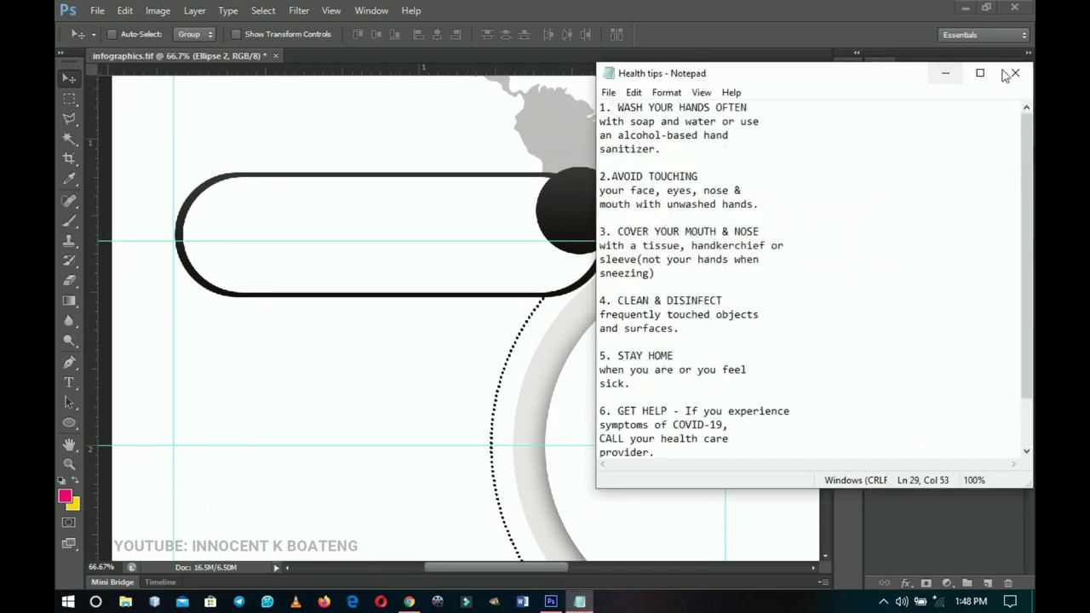
{"action": "left_click_drag", "start_coordinate": [619, 106], "coordinate": [673, 147]}
{"action": "key", "text": "ctrl+c"}
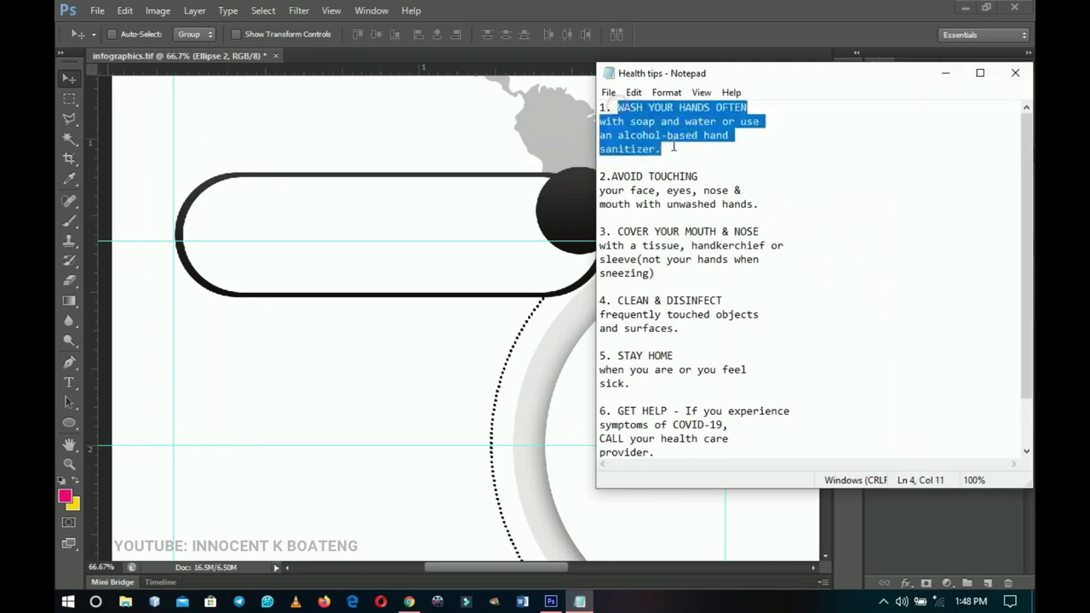
{"action": "left_click", "coordinate": [945, 72]}
Back in Photoshop, create a text layer above the bar and paste the copied hand-washing tip into it.
{"action": "key", "text": "t"}
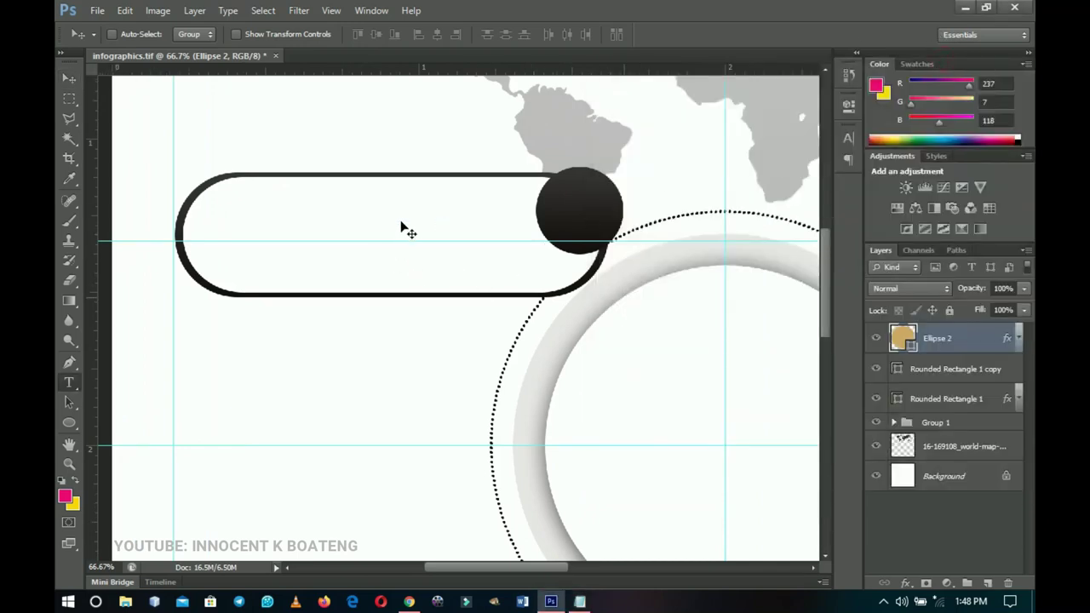
{"action": "left_click", "coordinate": [336, 121]}
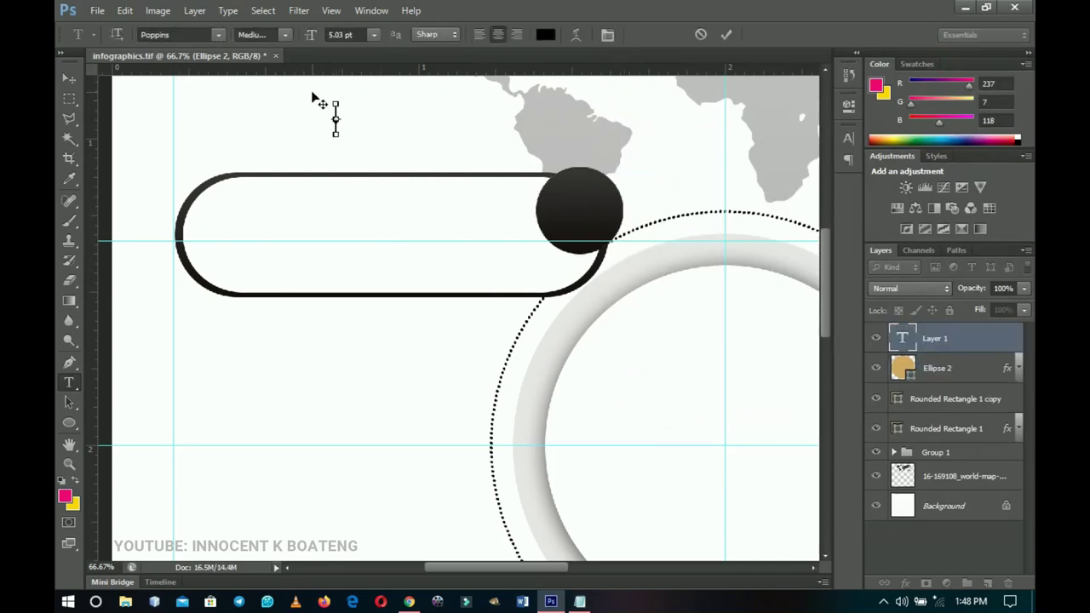
{"action": "key", "text": "ctrl+v"}
{"action": "key", "text": "ctrl+a"}
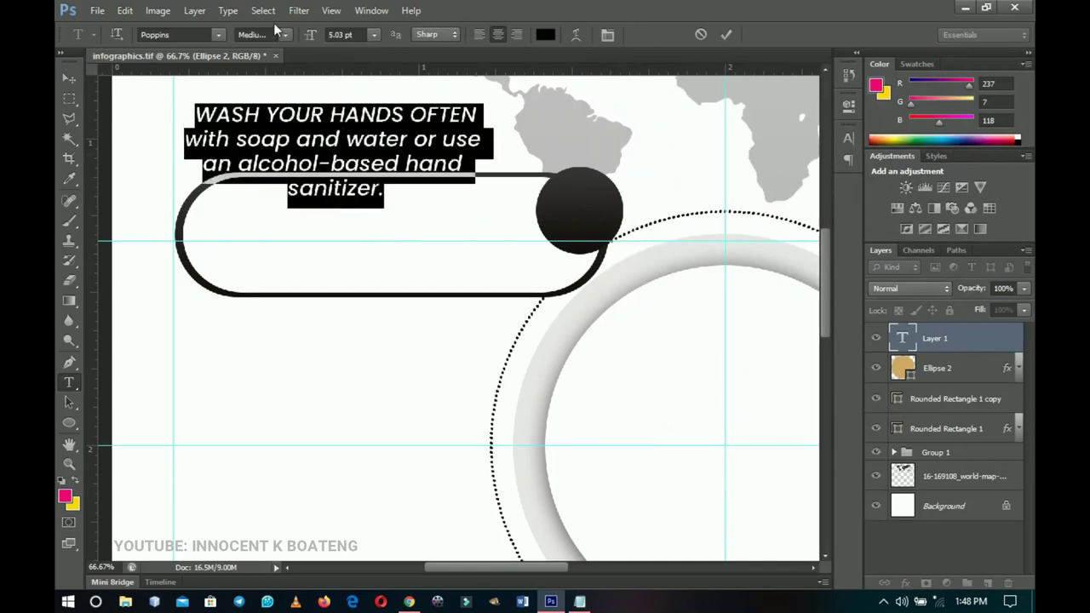
Set the tip text to Poppins SemiBold and place it inside the white bar beside the circle.
{"action": "left_click", "coordinate": [285, 34]}
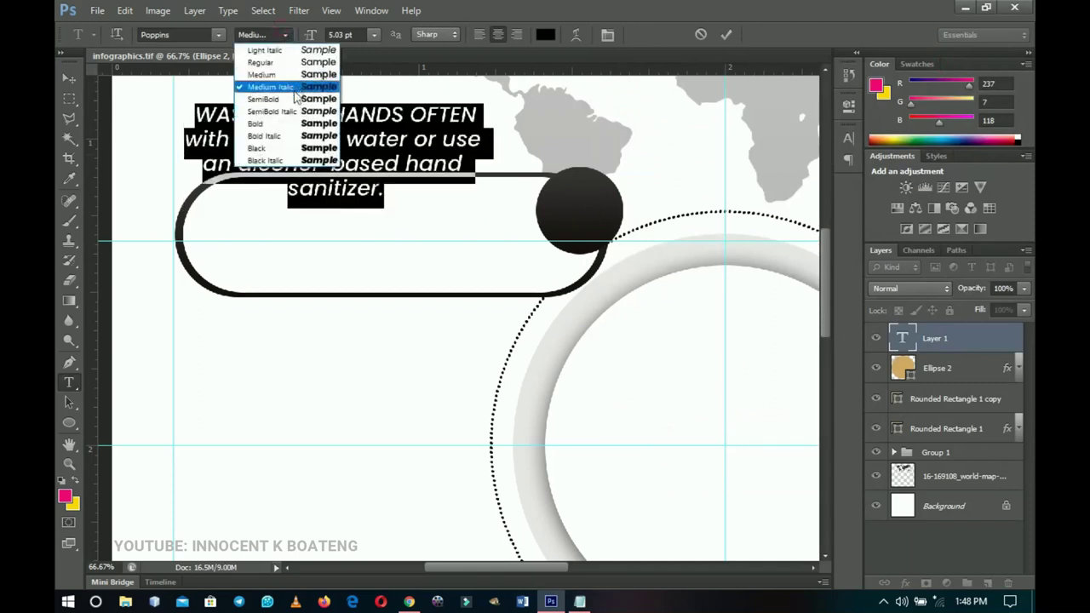
{"action": "left_click", "coordinate": [294, 101]}
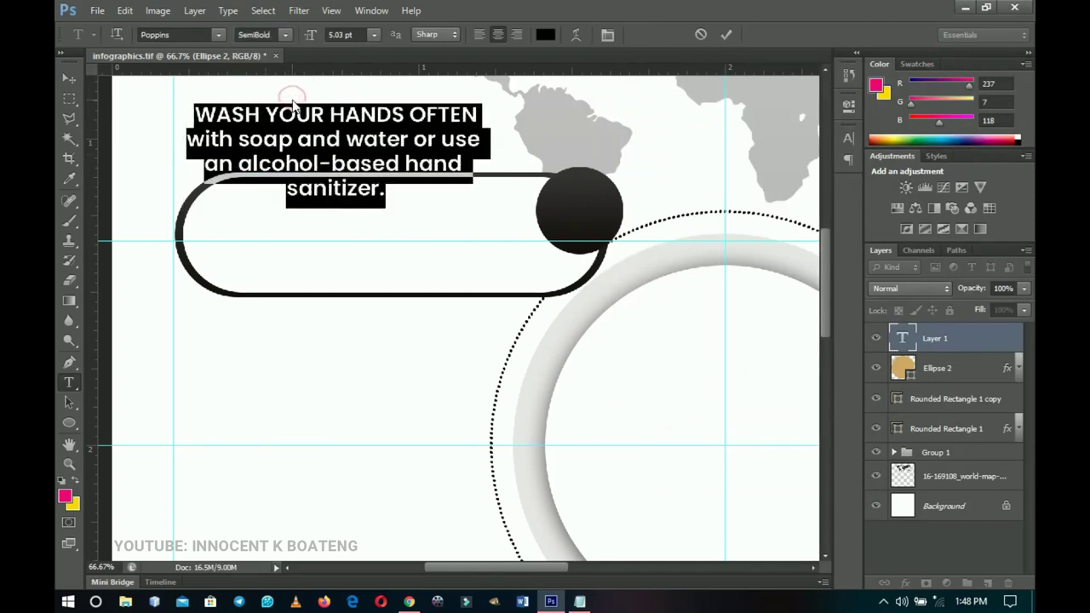
{"action": "scroll", "coordinate": [511, 262], "scroll_direction": "up", "scroll_amount": 3}
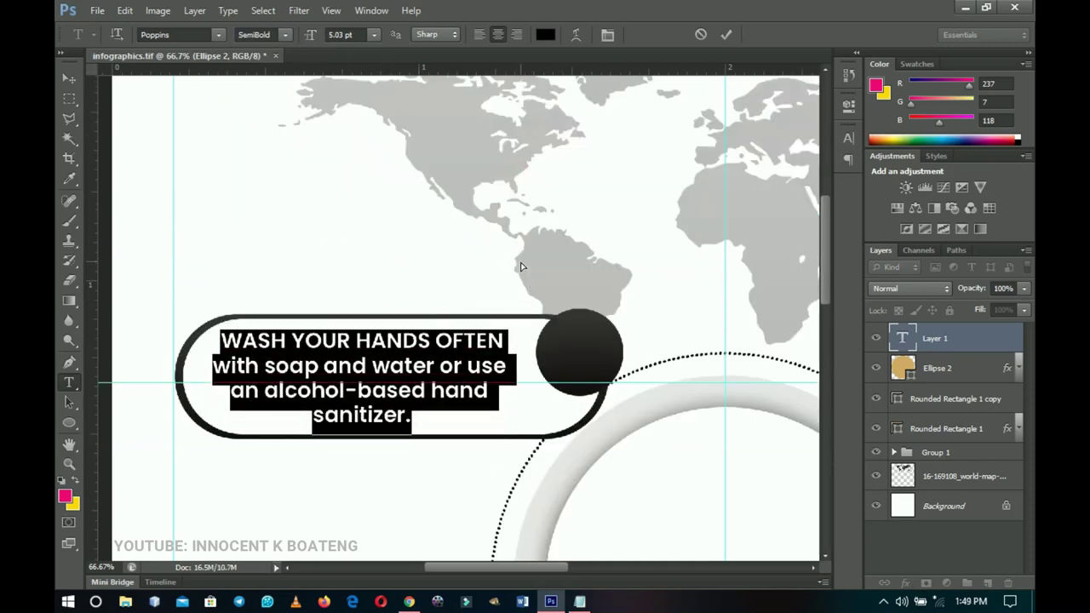
{"action": "key", "text": "ctrl+Return"}
{"action": "scroll", "coordinate": [559, 318], "scroll_direction": "down", "scroll_amount": 3}
{"action": "scroll", "coordinate": [559, 319], "scroll_direction": "up", "scroll_amount": 1}
{"action": "key", "text": "v"}
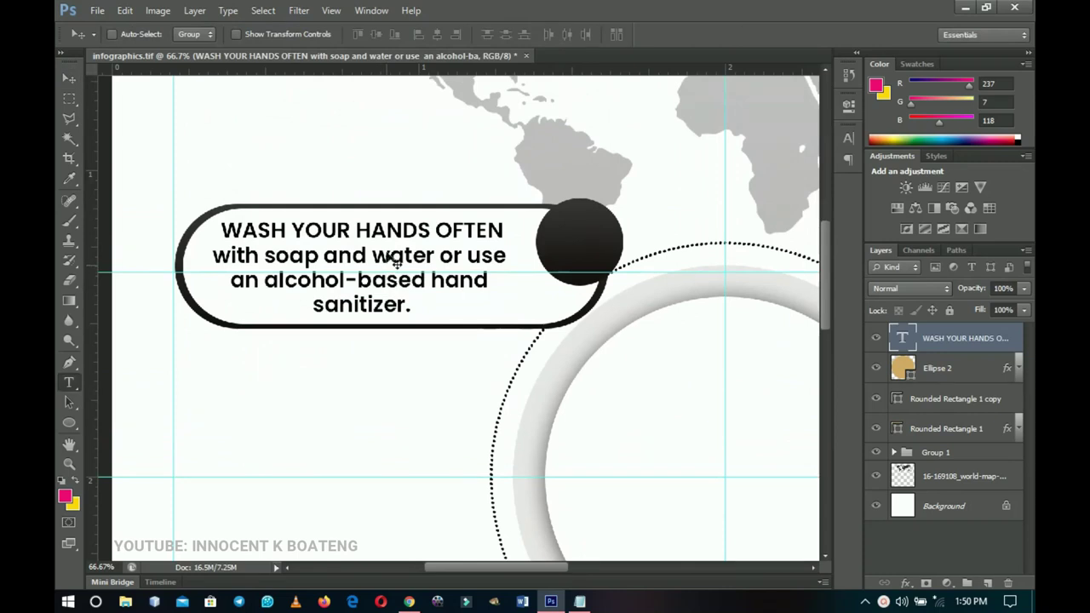
Recolor the line "WASH YOUR HANDS OFTEN" to dark gray (343131), sampled from the circle's gradient.
{"action": "key", "text": "t"}
{"action": "left_click", "coordinate": [372, 230]}
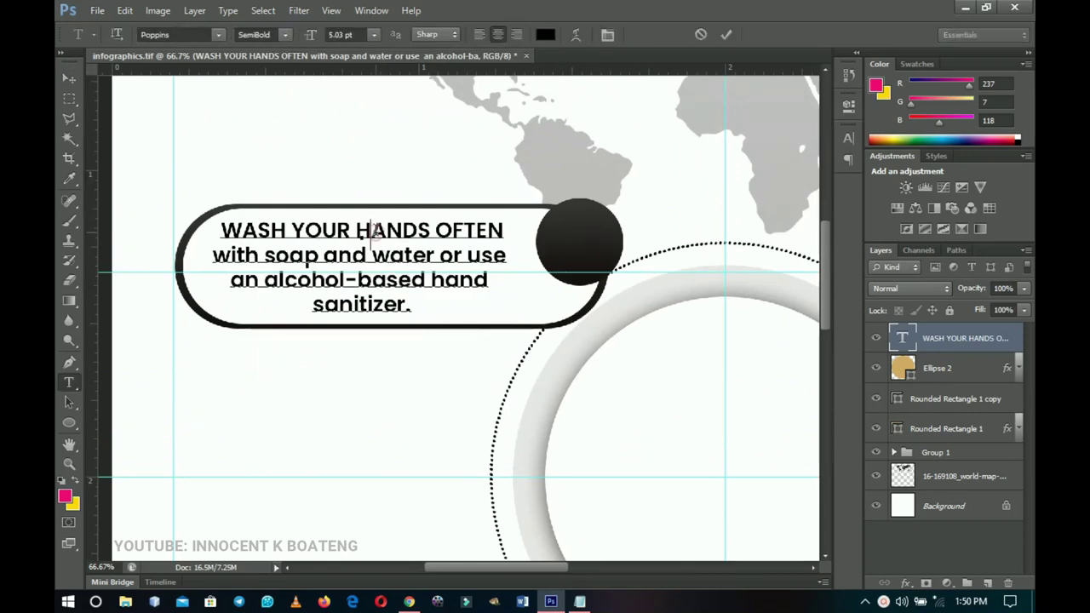
{"action": "triple_click", "coordinate": [372, 230]}
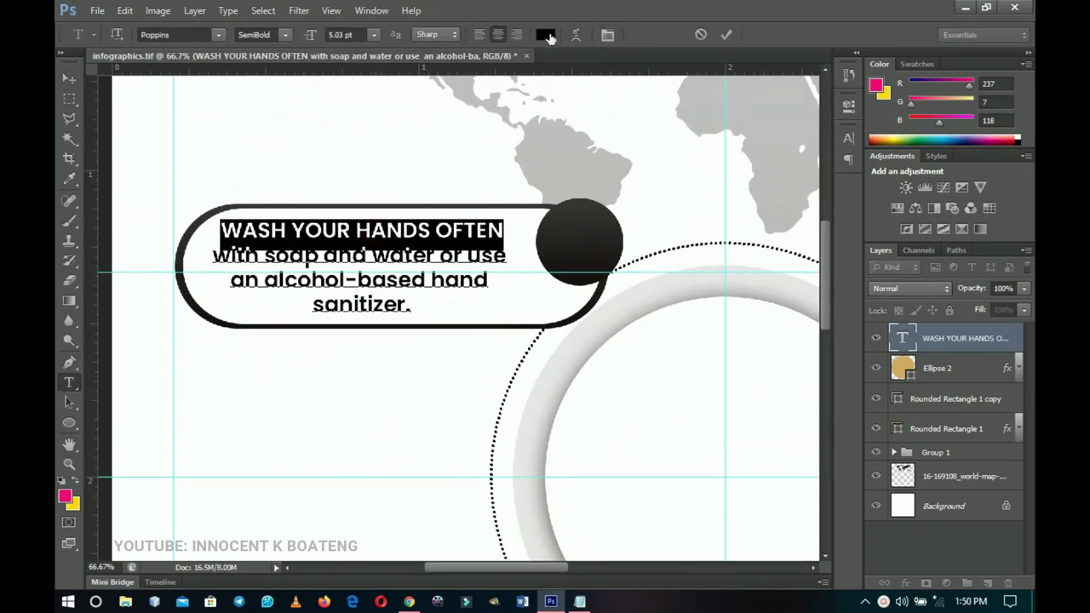
{"action": "left_click", "coordinate": [545, 35]}
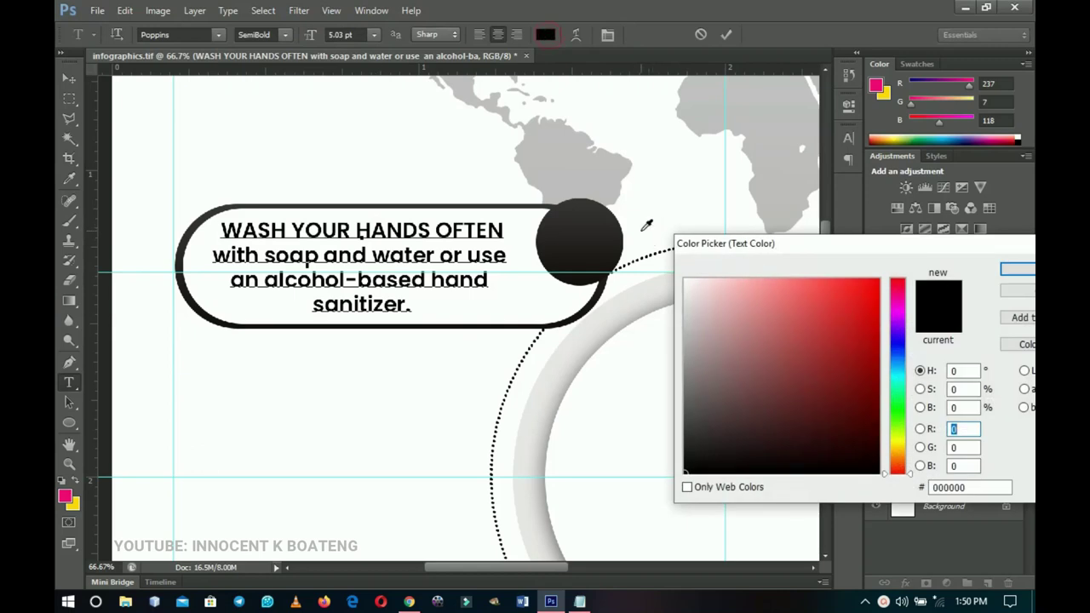
{"action": "left_click", "coordinate": [582, 208]}
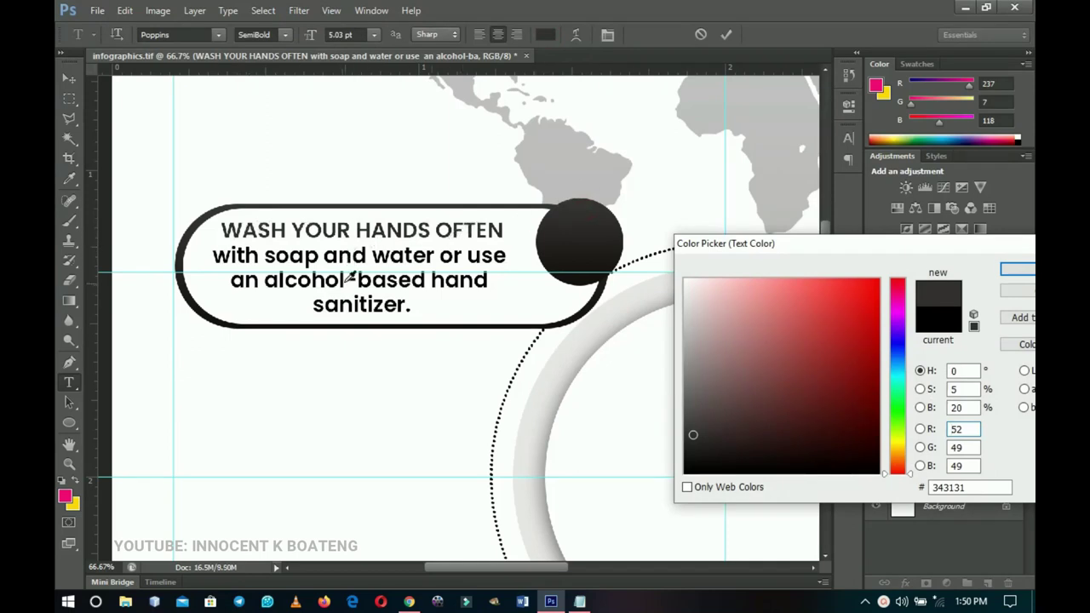
{"action": "left_click", "coordinate": [1013, 269]}
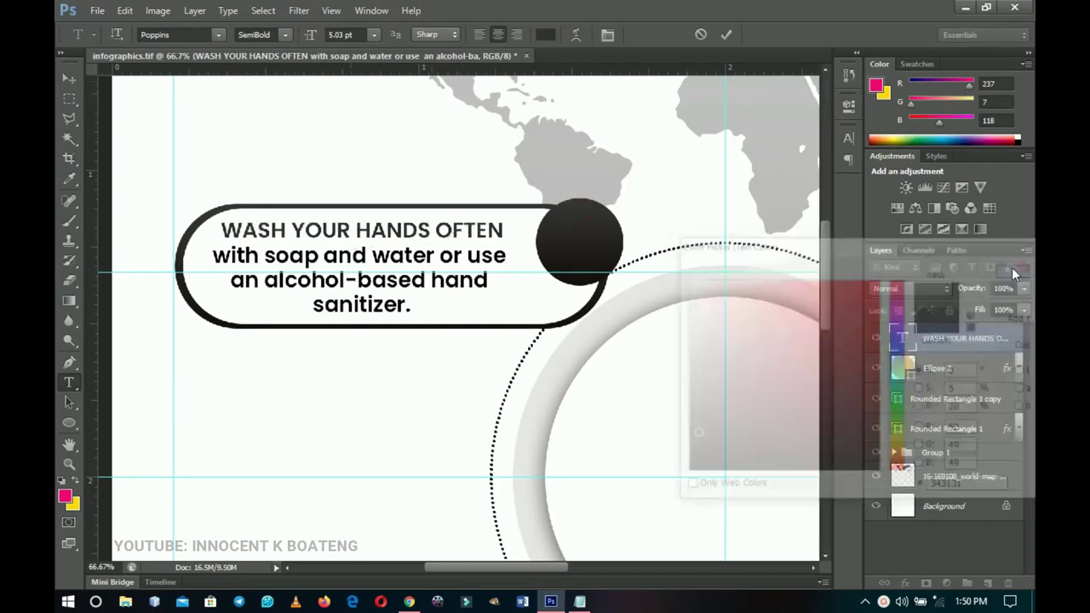
{"action": "left_click", "coordinate": [69, 78]}
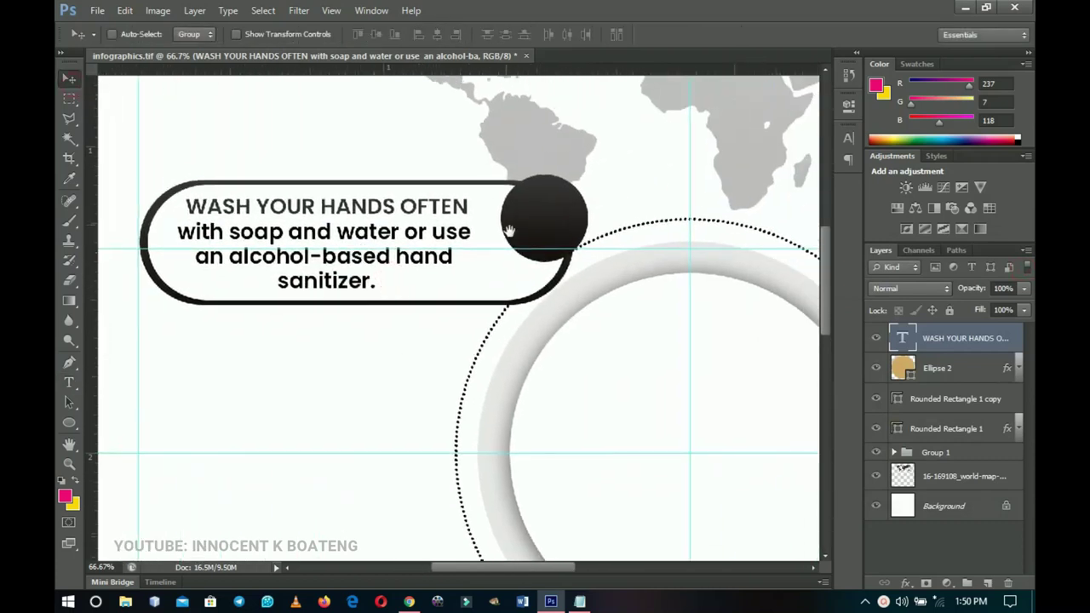
{"action": "left_click_drag", "start_coordinate": [365, 248], "coordinate": [486, 280]}
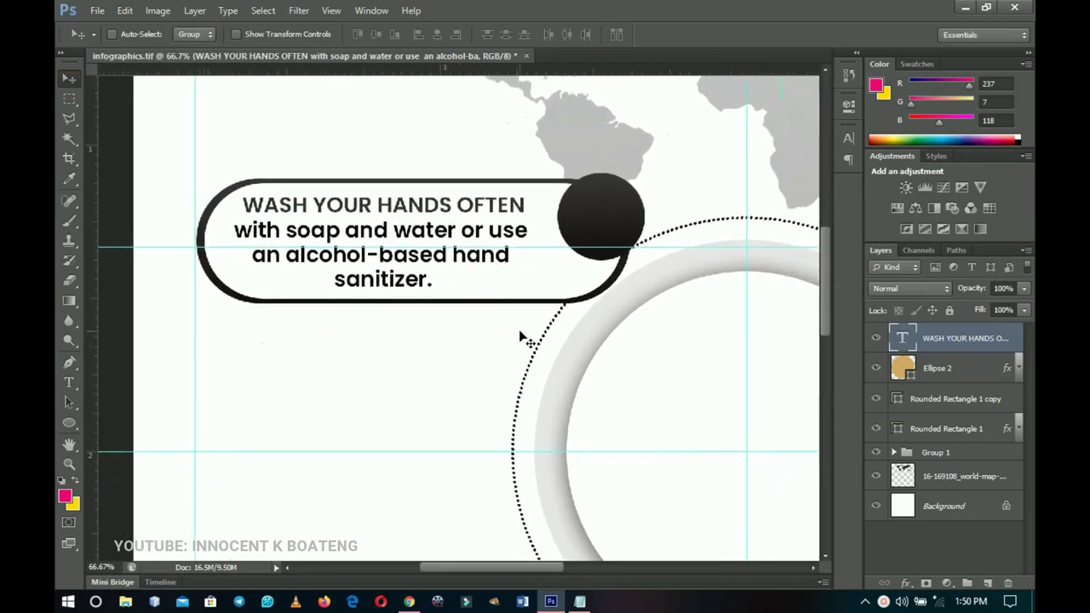